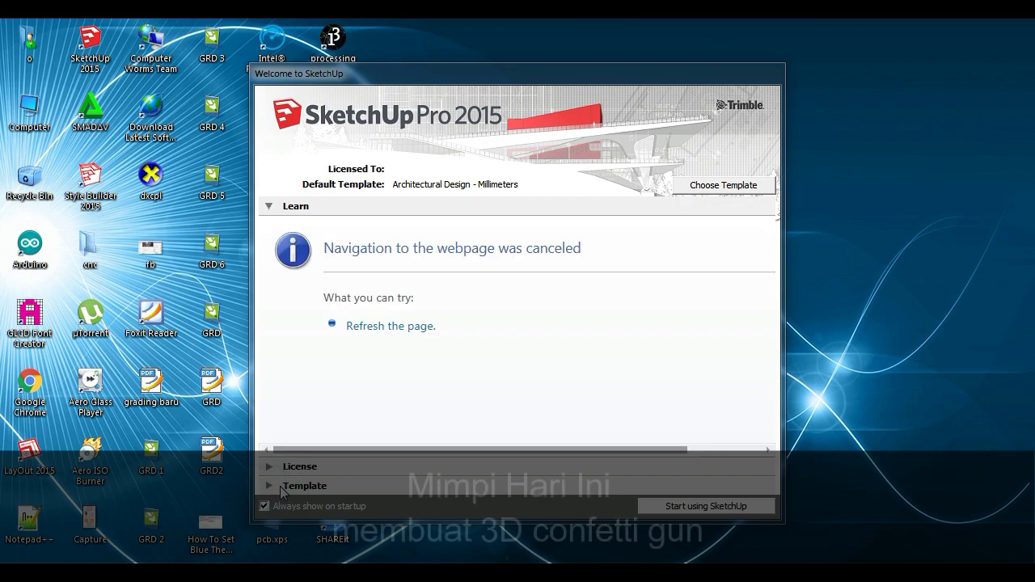
- Start a new model from the Architectural Design - Millimeters template
{"action": "left_click", "coordinate": [280, 486]}
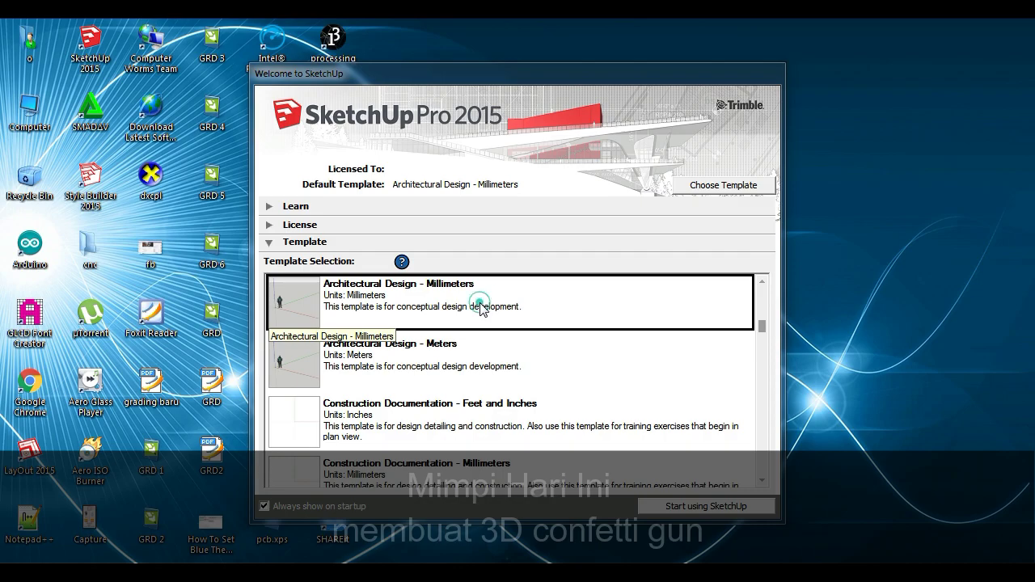
{"action": "left_click", "coordinate": [697, 505]}
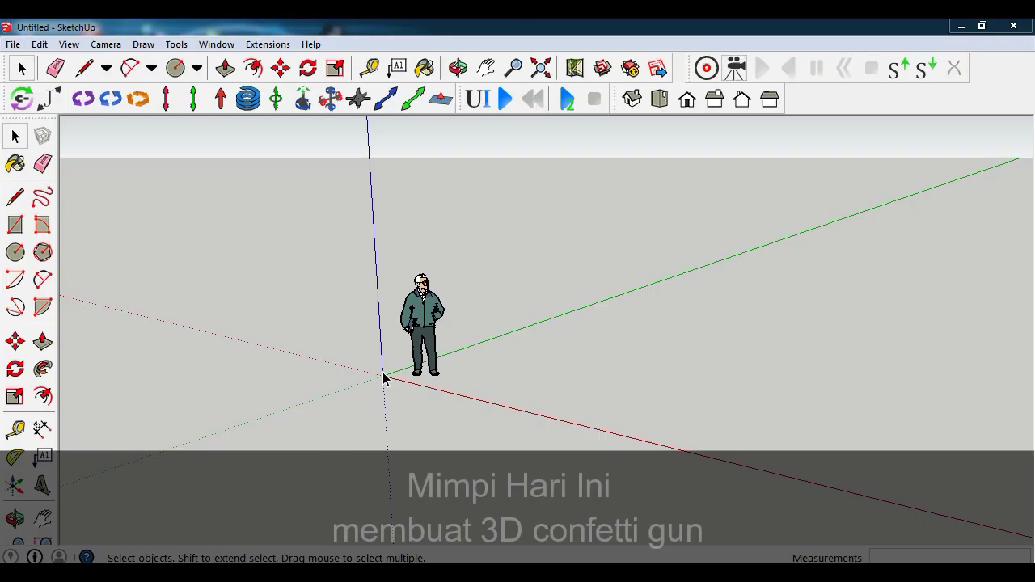
- Draw a circle centred on the origin
{"action": "scroll", "coordinate": [384, 378], "scroll_direction": "up", "scroll_amount": 5}
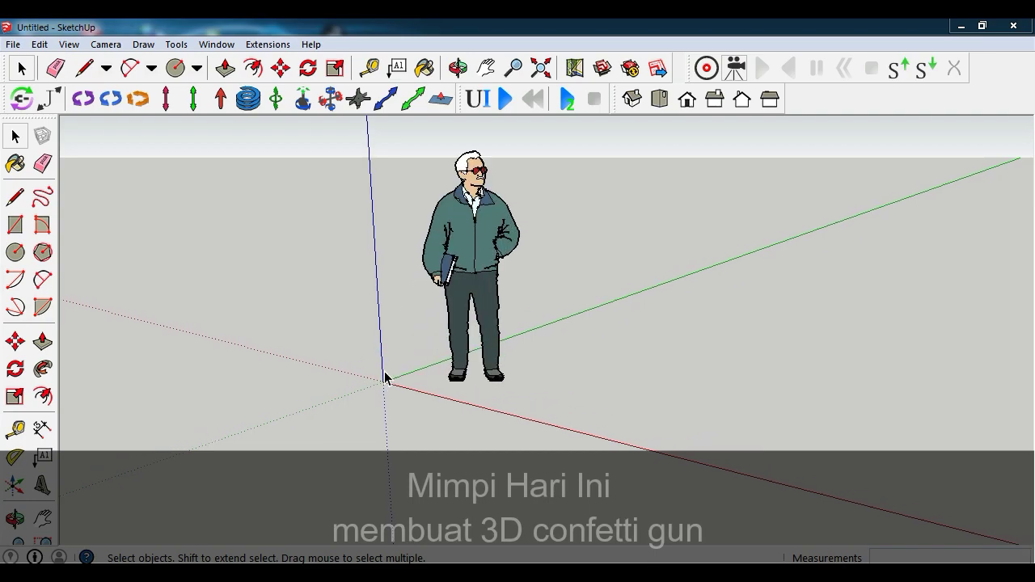
{"action": "scroll", "coordinate": [384, 402], "scroll_direction": "up", "scroll_amount": 1}
{"action": "right_click", "coordinate": [384, 400]}
{"action": "left_click", "coordinate": [596, 339]}
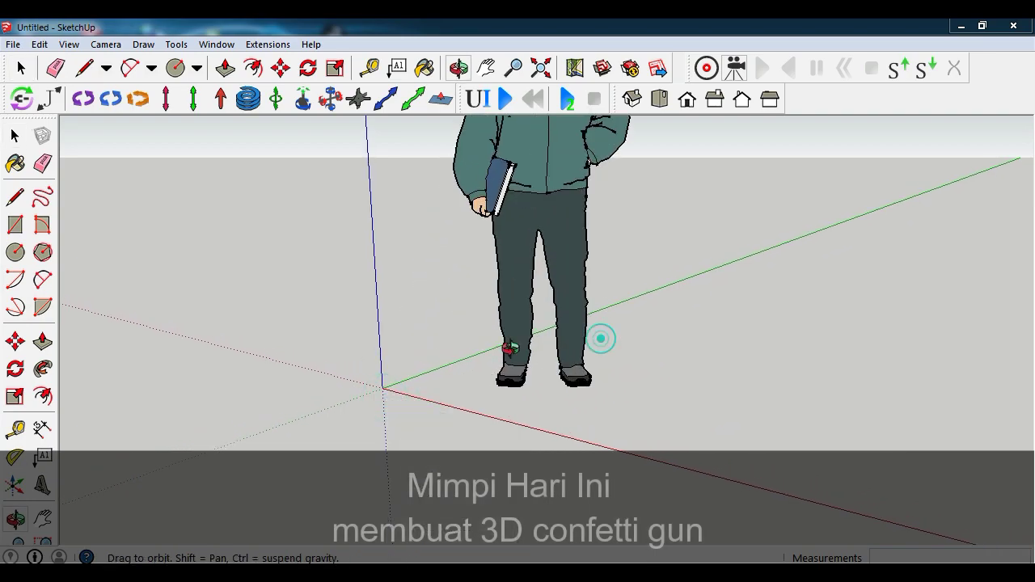
{"action": "left_click_drag", "start_coordinate": [382, 361], "coordinate": [424, 404]}
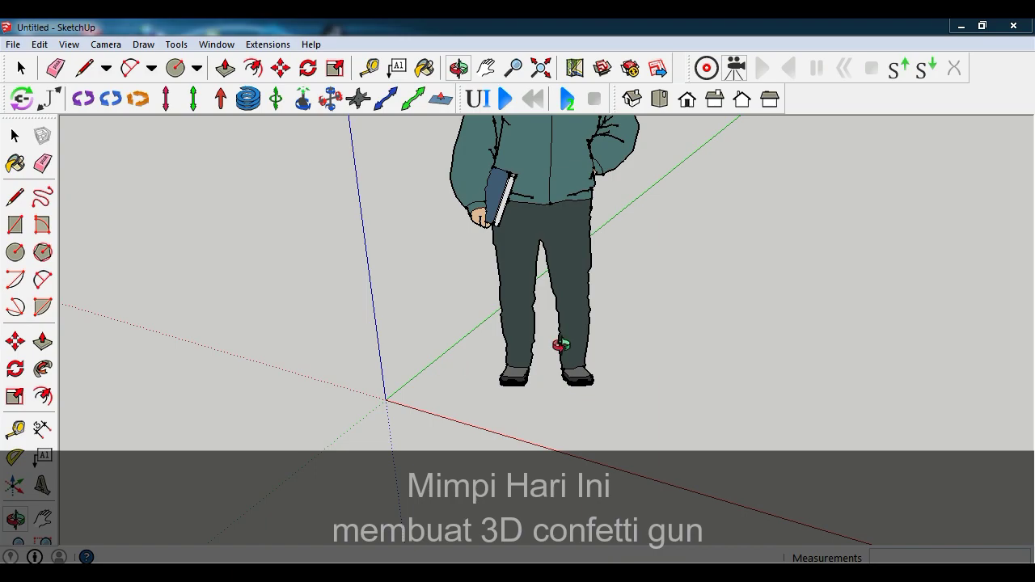
{"action": "scroll", "coordinate": [413, 408], "scroll_direction": "up", "scroll_amount": 2}
{"action": "scroll", "coordinate": [410, 404], "scroll_direction": "up", "scroll_amount": 2}
{"action": "scroll", "coordinate": [477, 378], "scroll_direction": "up", "scroll_amount": 1}
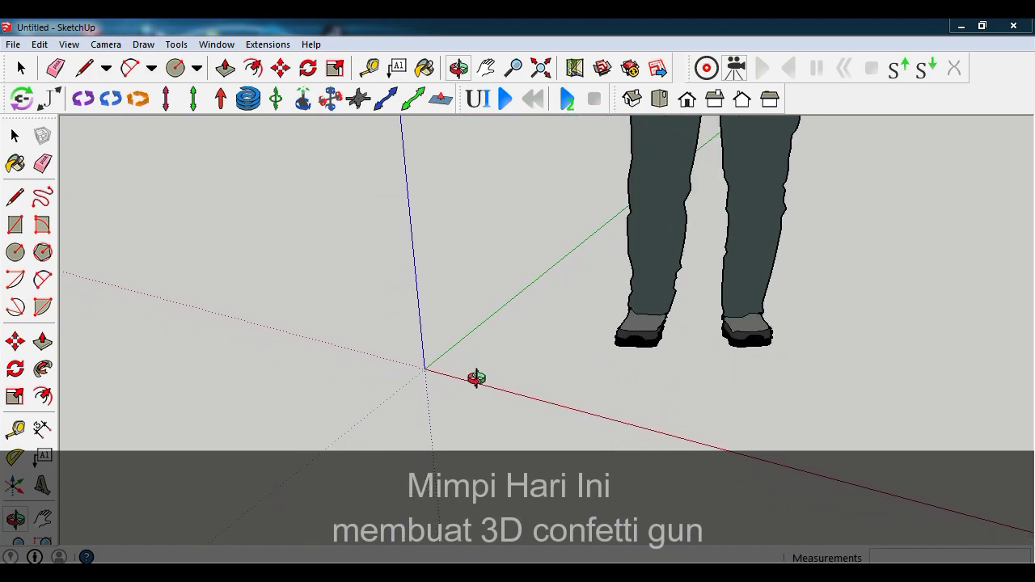
{"action": "left_click_drag", "start_coordinate": [504, 390], "coordinate": [485, 411]}
{"action": "left_click", "coordinate": [16, 251]}
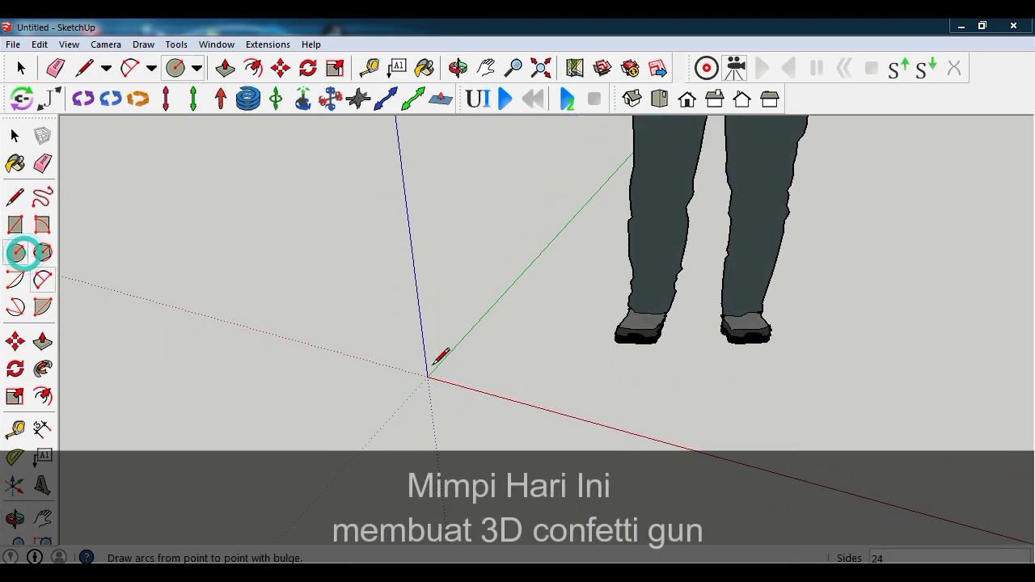
{"action": "left_click", "coordinate": [427, 377]}
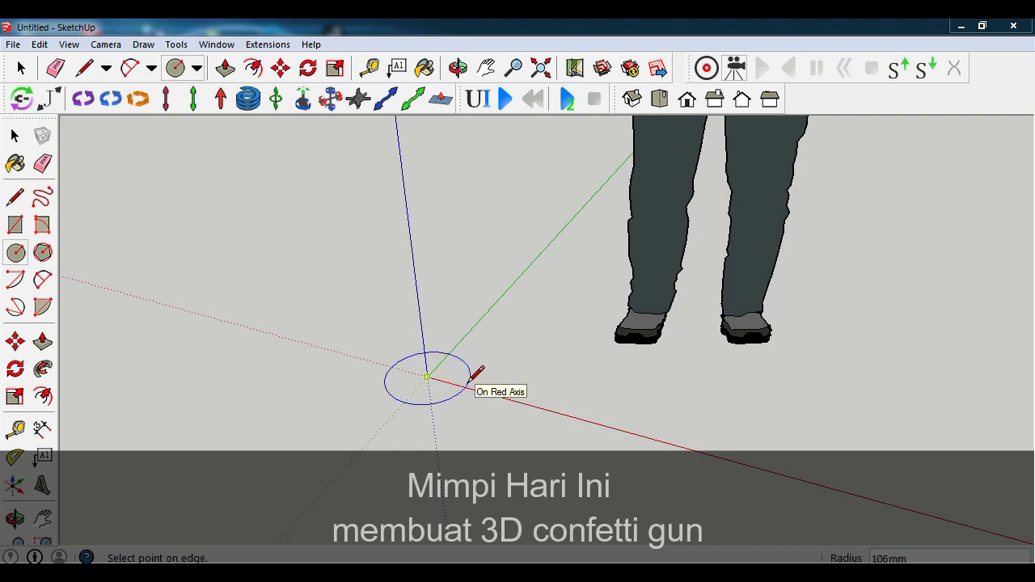
{"action": "left_click", "coordinate": [470, 378]}
- Push/pull the circle face up into a 300 mm tall cylinder
{"action": "left_click", "coordinate": [43, 342]}
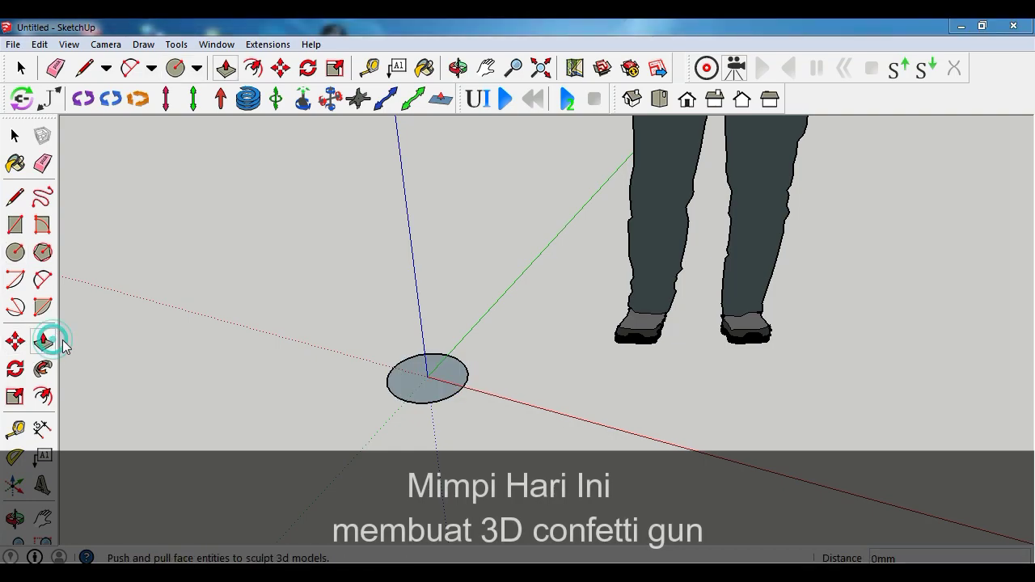
{"action": "left_click_drag", "start_coordinate": [449, 394], "coordinate": [455, 280]}
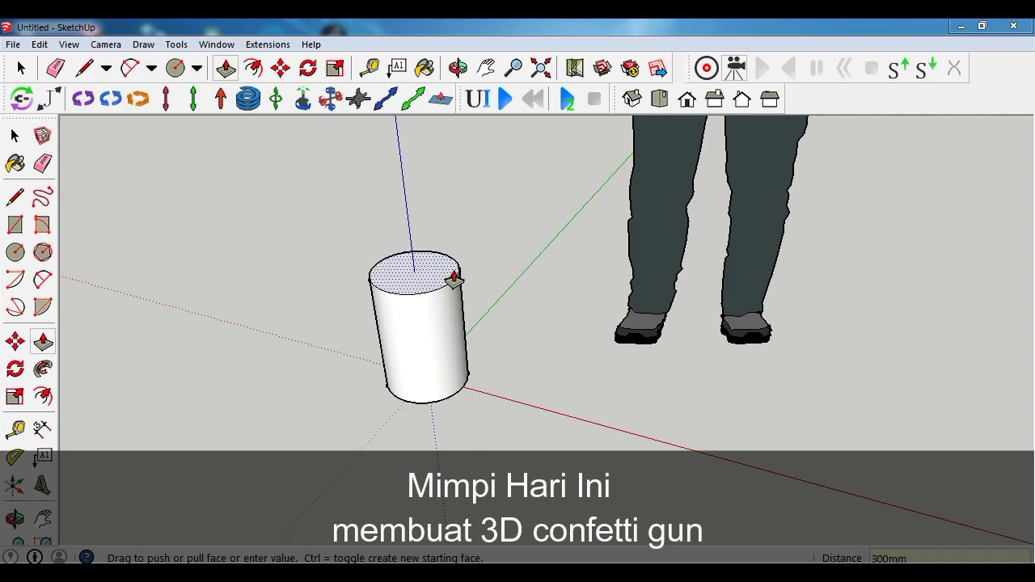
{"action": "key", "text": "Return"}
{"action": "mouse_move", "coordinate": [458, 308]}
{"action": "middle_mouse_down"}
{"action": "mouse_move", "coordinate": [447, 350]}
{"action": "mouse_move", "coordinate": [477, 219]}
{"action": "mouse_move", "coordinate": [425, 294]}
{"action": "mouse_move", "coordinate": [439, 308]}
{"action": "mouse_move", "coordinate": [503, 257]}
{"action": "mouse_move", "coordinate": [461, 287]}
{"action": "middle_mouse_up"}
{"action": "scroll", "coordinate": [428, 307], "scroll_direction": "up", "scroll_amount": 2}
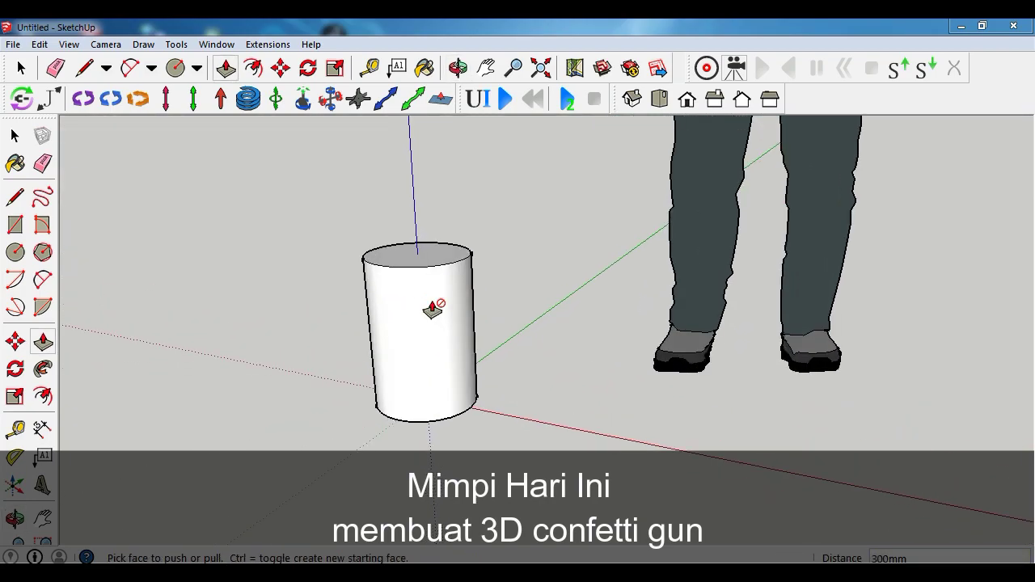
{"action": "scroll", "coordinate": [388, 282], "scroll_direction": "up", "scroll_amount": 2}
{"action": "scroll", "coordinate": [409, 273], "scroll_direction": "up", "scroll_amount": 2}
{"action": "scroll", "coordinate": [409, 273], "scroll_direction": "up", "scroll_amount": 1}
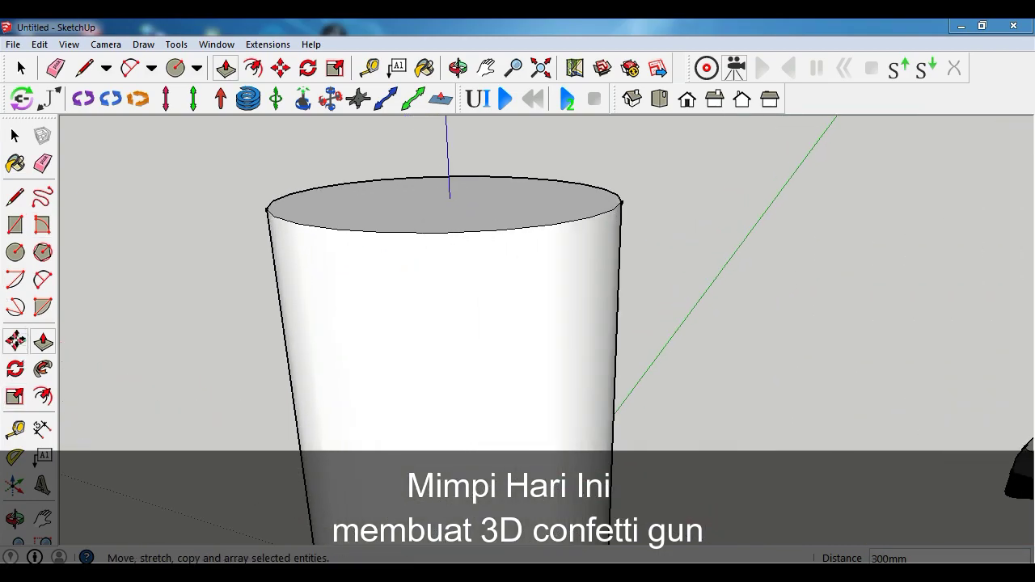
- Copy the cylinder's top circle edge 20 mm down
{"action": "left_click", "coordinate": [15, 341]}
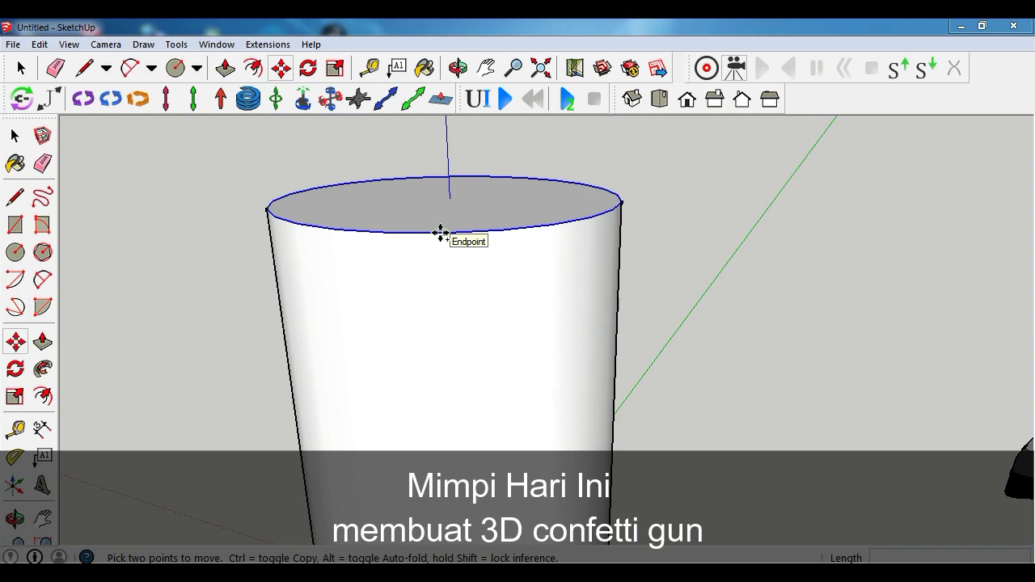
{"action": "left_click", "coordinate": [440, 233]}
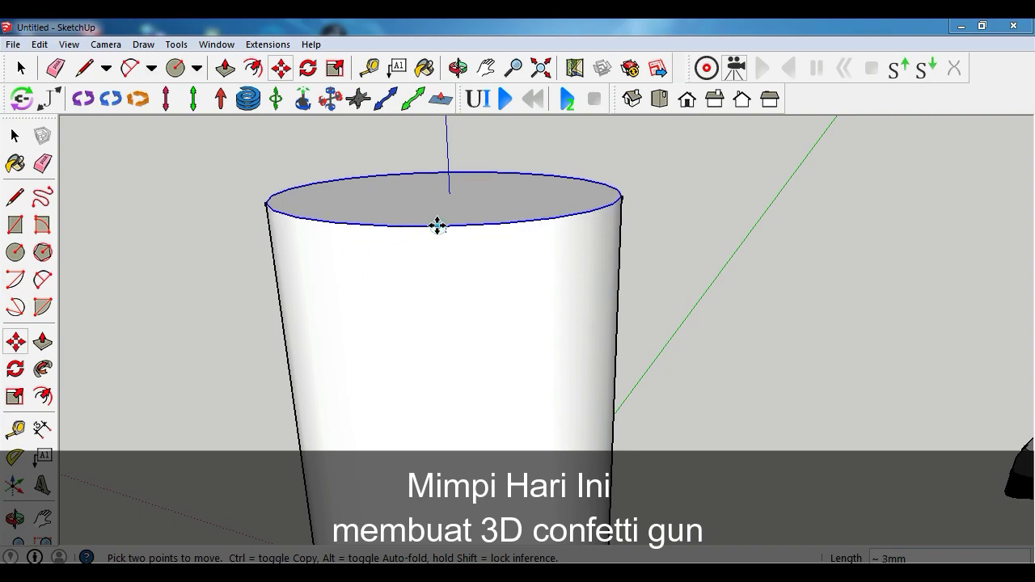
{"action": "left_click", "coordinate": [422, 225], "text": "ctrl"}
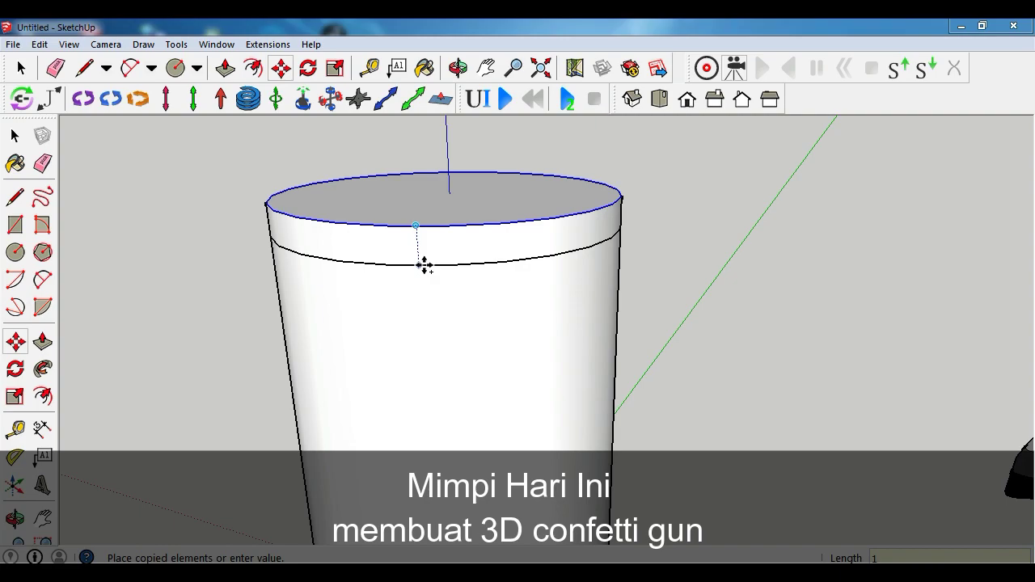
{"action": "key", "text": "Return"}
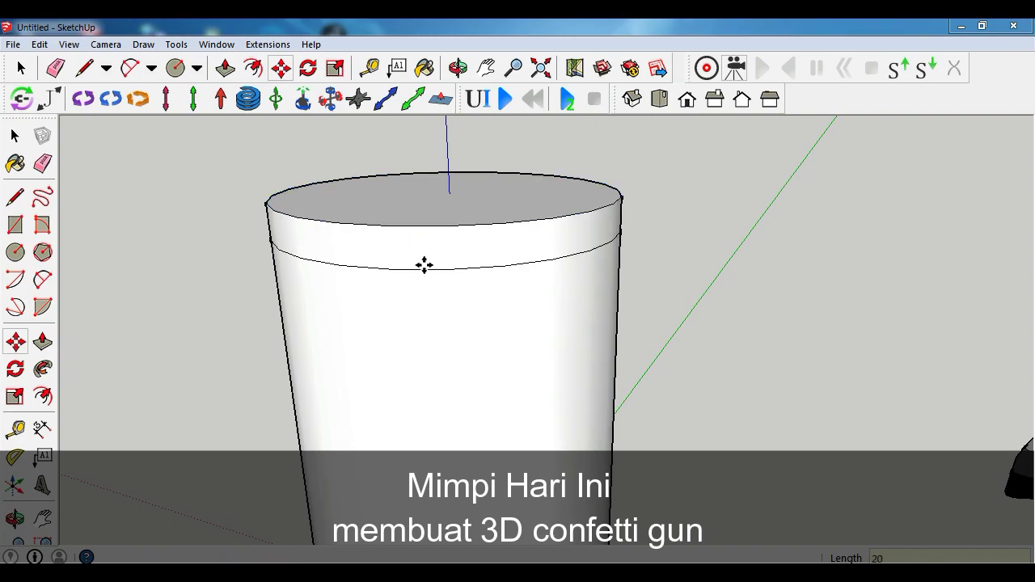
- Start copying the cylinder's bottom circle edge upward
{"action": "scroll", "coordinate": [566, 254], "scroll_direction": "down", "scroll_amount": 1}
{"action": "scroll", "coordinate": [537, 251], "scroll_direction": "down", "scroll_amount": 2}
{"action": "scroll", "coordinate": [533, 253], "scroll_direction": "down", "scroll_amount": 1}
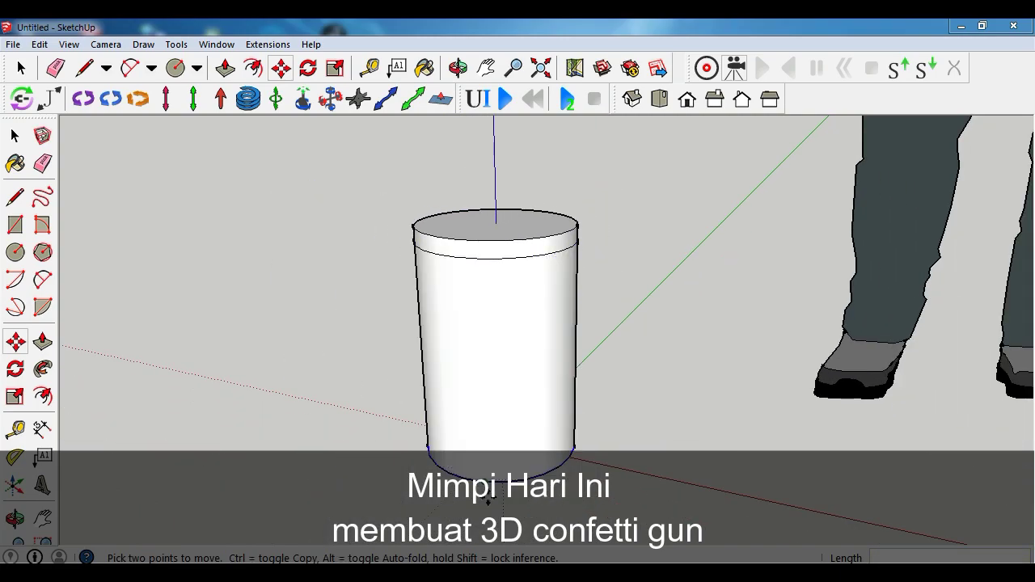
{"action": "scroll", "coordinate": [509, 420], "scroll_direction": "down", "scroll_amount": 1}
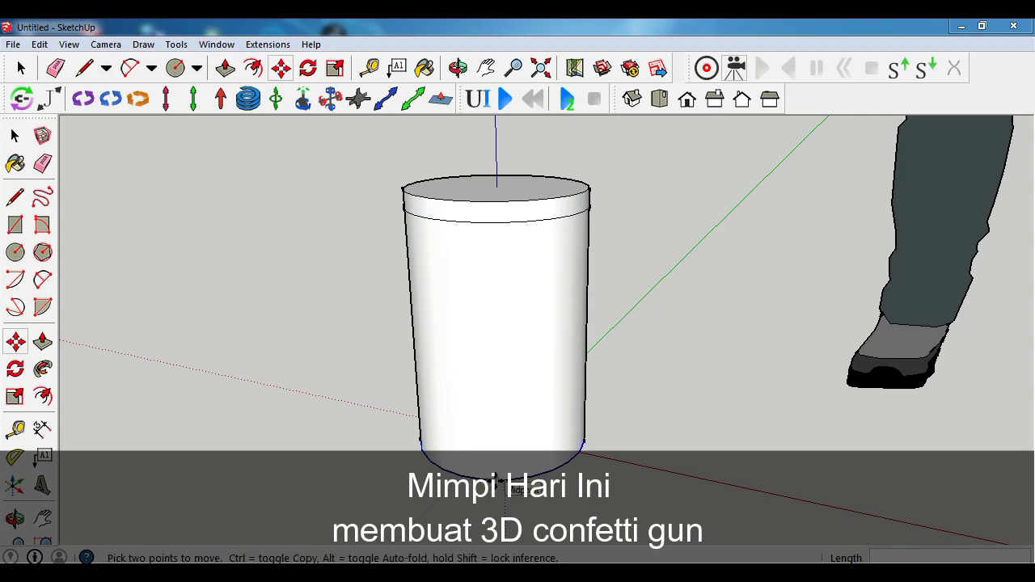
{"action": "left_click", "coordinate": [501, 483]}
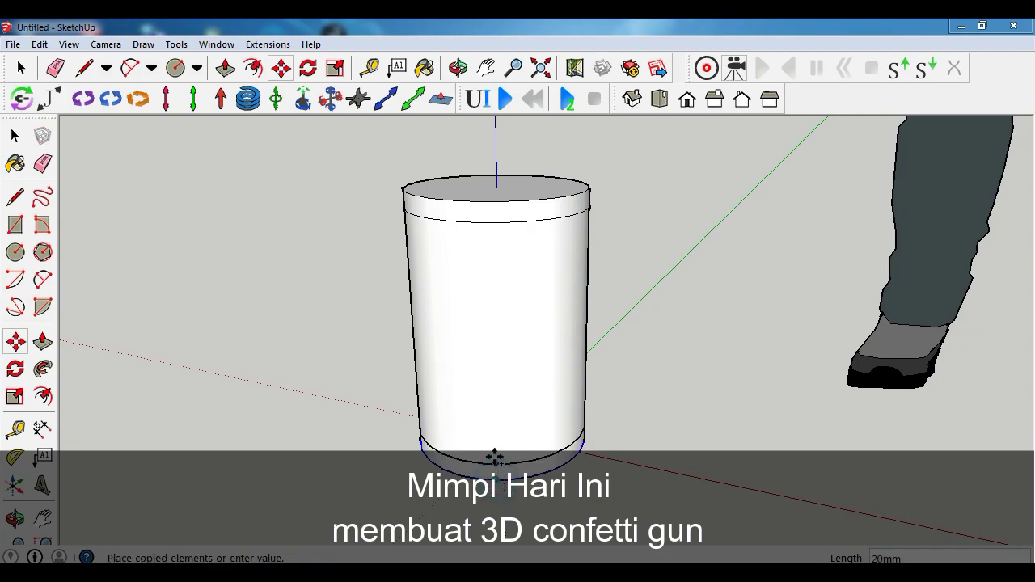
- Place the copied bottom ring 20 mm above the cylinder's base
{"action": "left_click", "coordinate": [494, 457]}
{"action": "mouse_move", "coordinate": [494, 458]}
{"action": "middle_mouse_down"}
{"action": "mouse_move", "coordinate": [501, 296]}
{"action": "mouse_move", "coordinate": [515, 343]}
{"action": "middle_mouse_up"}
{"action": "scroll", "coordinate": [492, 226], "scroll_direction": "up", "scroll_amount": 2}
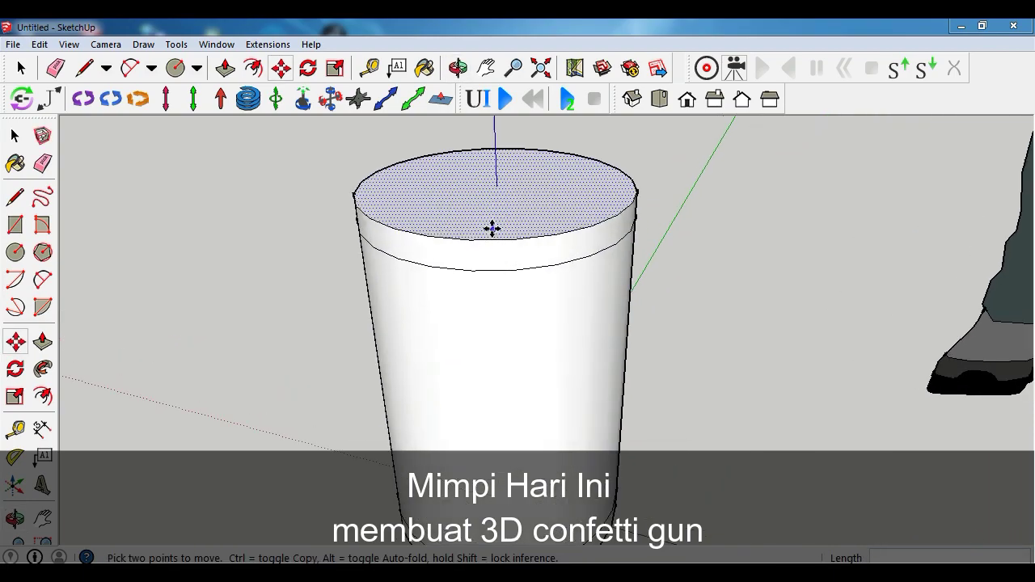
{"action": "scroll", "coordinate": [492, 227], "scroll_direction": "up", "scroll_amount": 3}
- Move the top rim edge inward to bevel the cylinder's top
{"action": "left_click", "coordinate": [16, 342]}
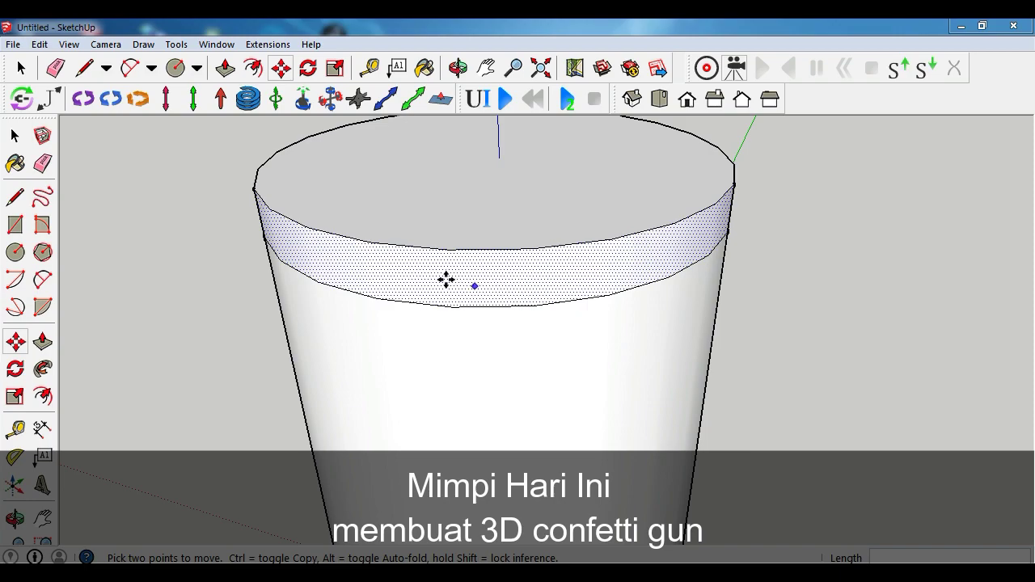
{"action": "left_click", "coordinate": [369, 242]}
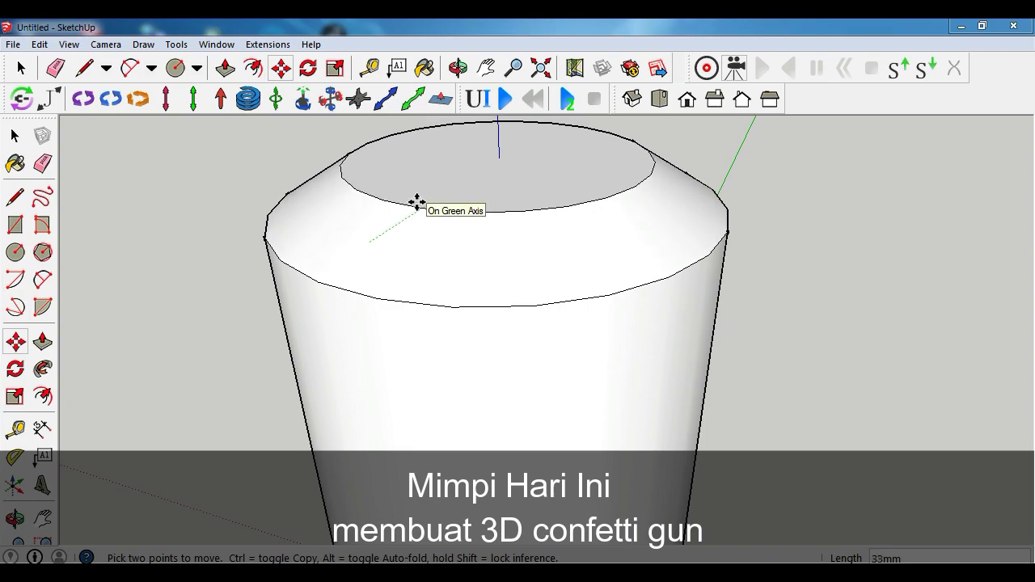
{"action": "left_click", "coordinate": [416, 201]}
{"action": "scroll", "coordinate": [423, 194], "scroll_direction": "down", "scroll_amount": 2}
{"action": "scroll", "coordinate": [434, 181], "scroll_direction": "down", "scroll_amount": 2}
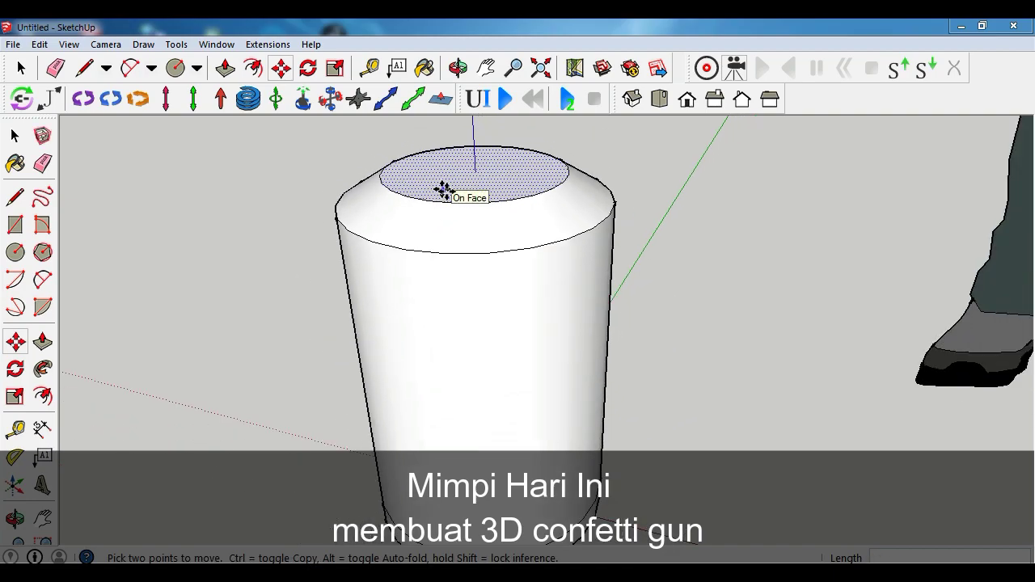
{"action": "scroll", "coordinate": [446, 192], "scroll_direction": "down", "scroll_amount": 2}
- Move the bottom rim edge inward to bevel the cylinder's base
{"action": "middle_click_drag", "start_coordinate": [457, 207], "coordinate": [490, 245]}
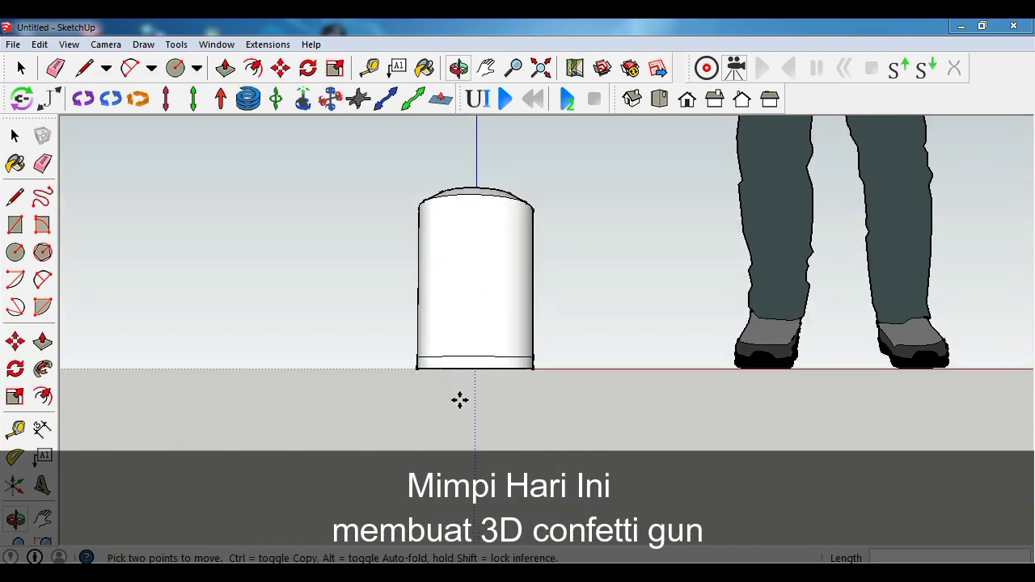
{"action": "scroll", "coordinate": [485, 370], "scroll_direction": "up", "scroll_amount": 2}
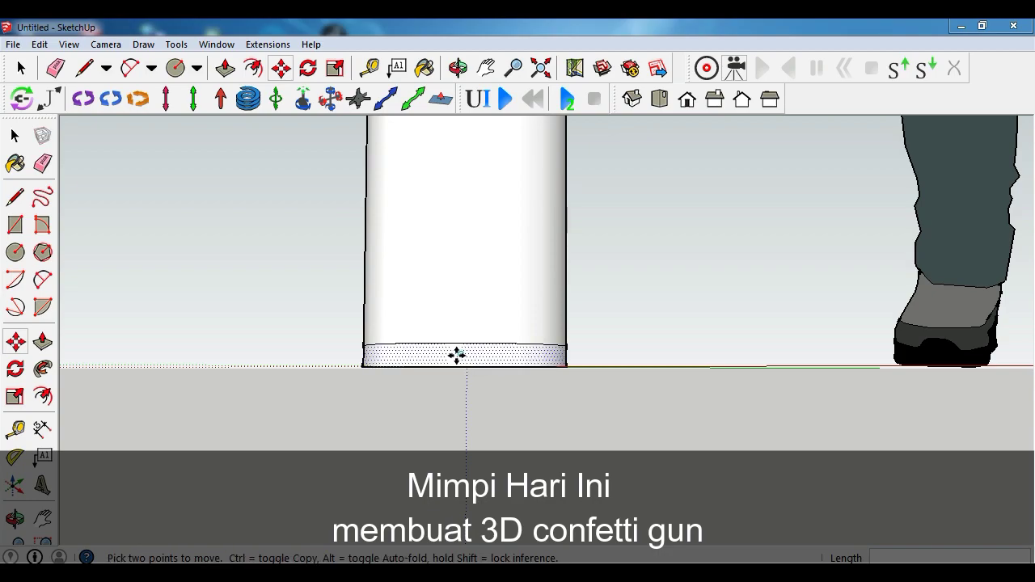
{"action": "scroll", "coordinate": [440, 354], "scroll_direction": "up", "scroll_amount": 2}
{"action": "scroll", "coordinate": [446, 355], "scroll_direction": "up", "scroll_amount": 2}
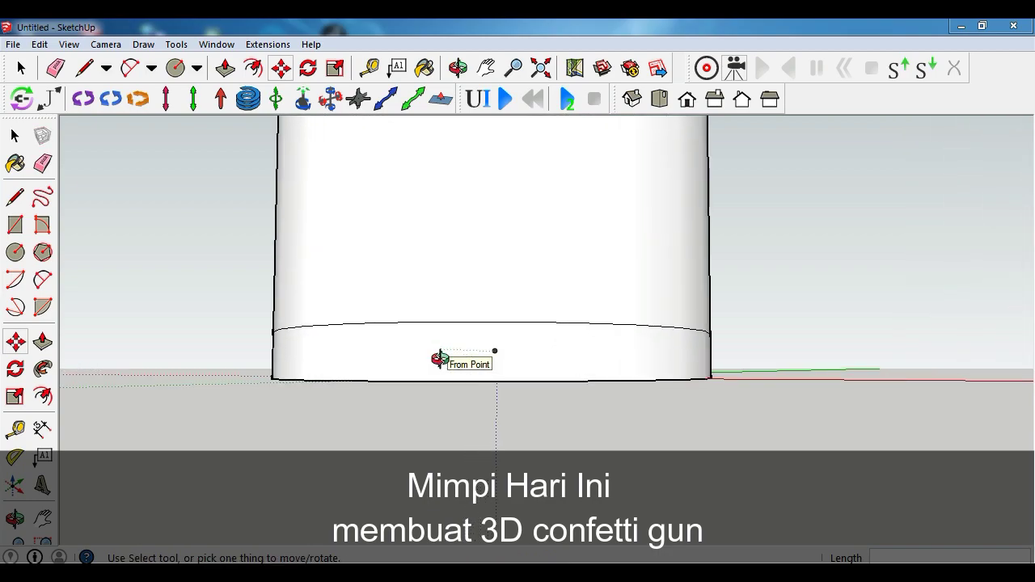
{"action": "mouse_move", "coordinate": [450, 359]}
{"action": "middle_mouse_down"}
{"action": "mouse_move", "coordinate": [453, 404]}
{"action": "mouse_move", "coordinate": [383, 410]}
{"action": "middle_mouse_up"}
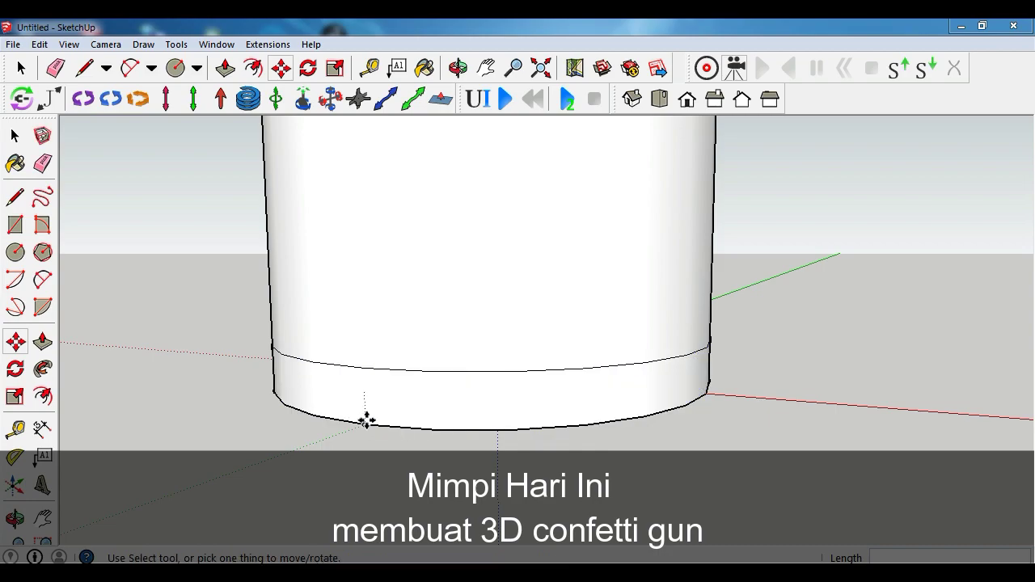
{"action": "left_click", "coordinate": [365, 418]}
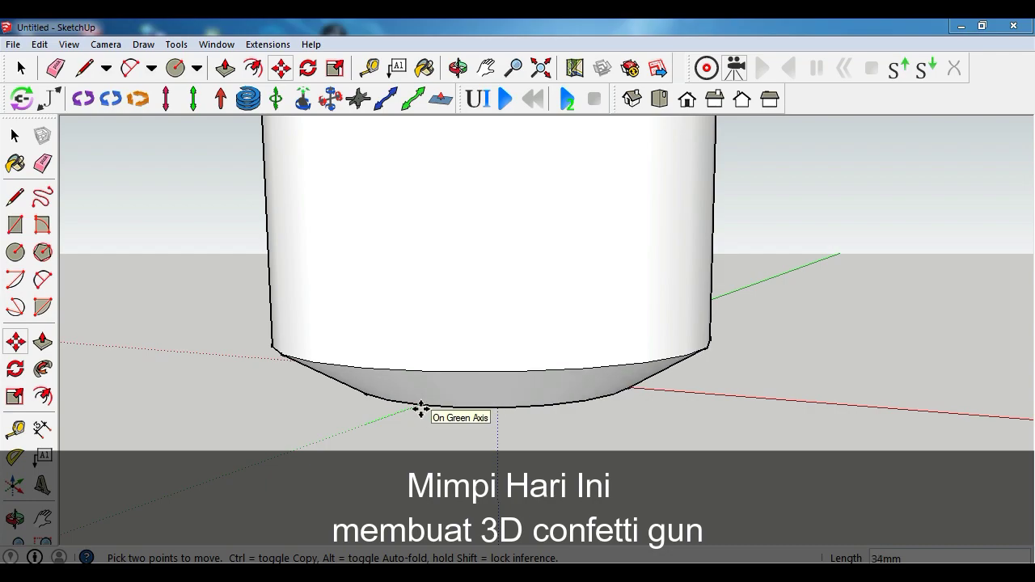
{"action": "left_click", "coordinate": [420, 410]}
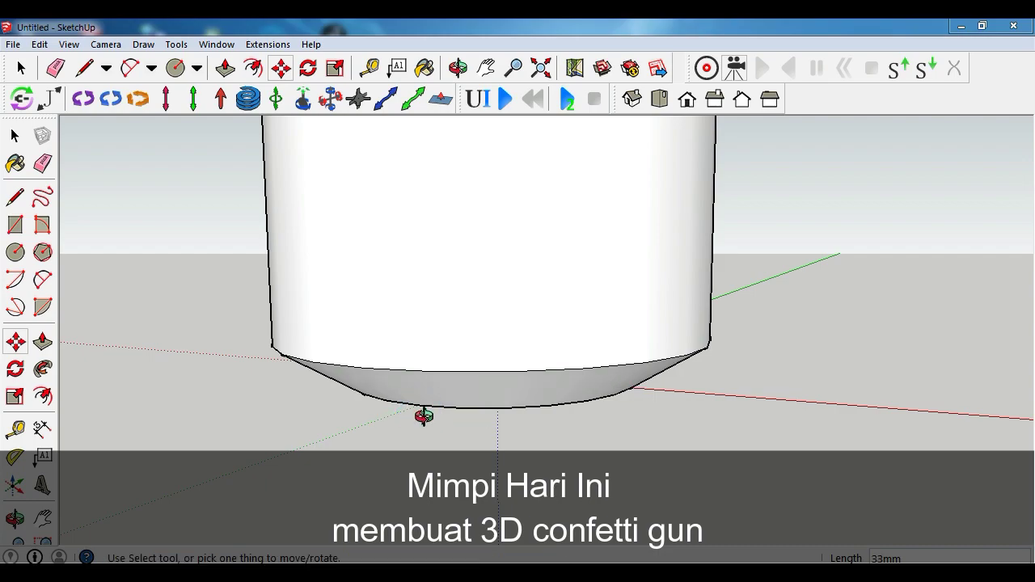
{"action": "mouse_move", "coordinate": [423, 415]}
{"action": "middle_mouse_down"}
{"action": "mouse_move", "coordinate": [462, 289]}
{"action": "mouse_move", "coordinate": [508, 455]}
{"action": "mouse_move", "coordinate": [569, 346]}
{"action": "middle_mouse_up"}
{"action": "scroll", "coordinate": [568, 345], "scroll_direction": "down", "scroll_amount": 5}
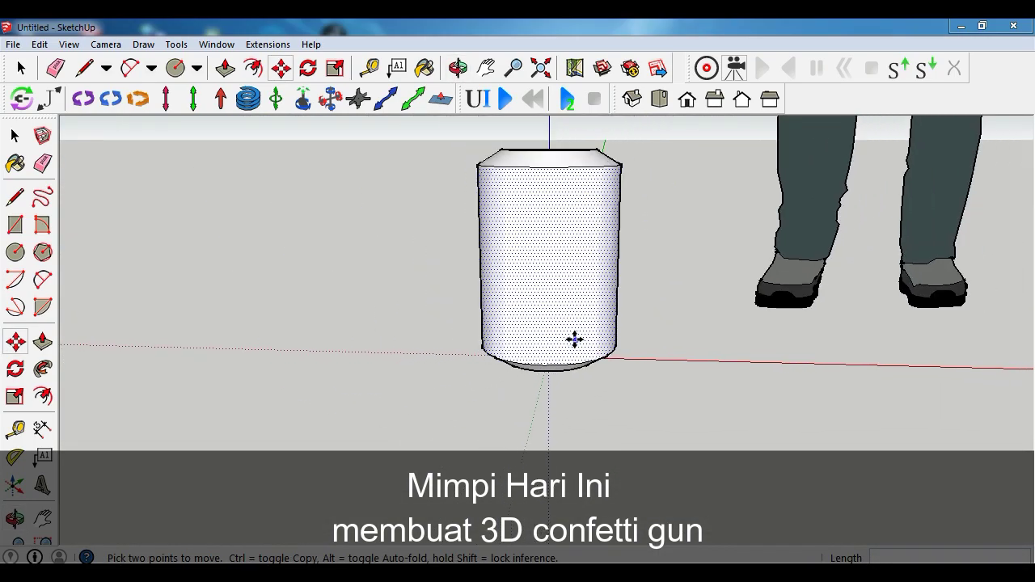
{"action": "scroll", "coordinate": [574, 341], "scroll_direction": "down", "scroll_amount": 3}
- Select the whole cylinder and make it a group
{"action": "left_click", "coordinate": [14, 136]}
{"action": "left_click", "coordinate": [462, 181]}
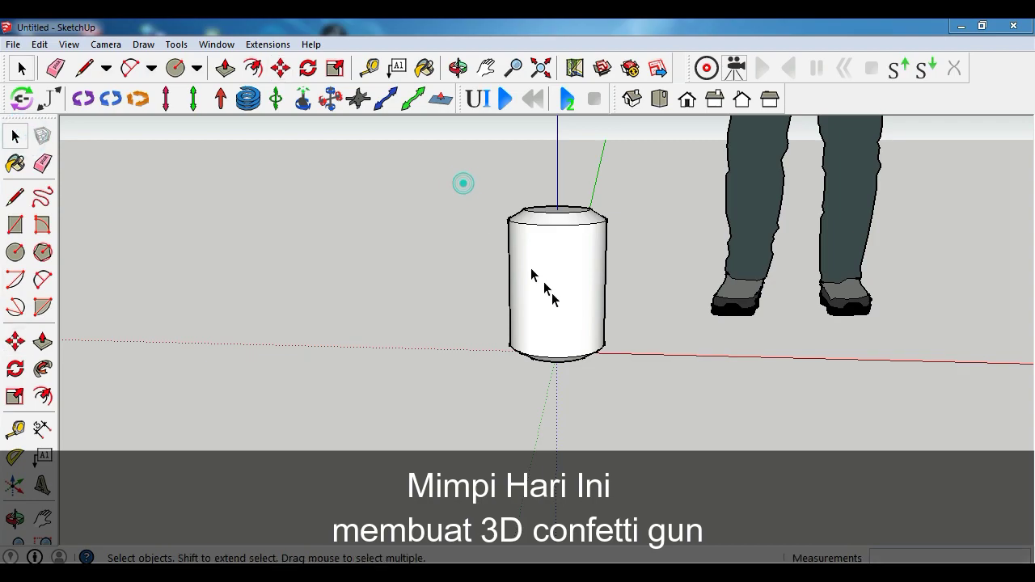
{"action": "triple_click", "coordinate": [565, 343]}
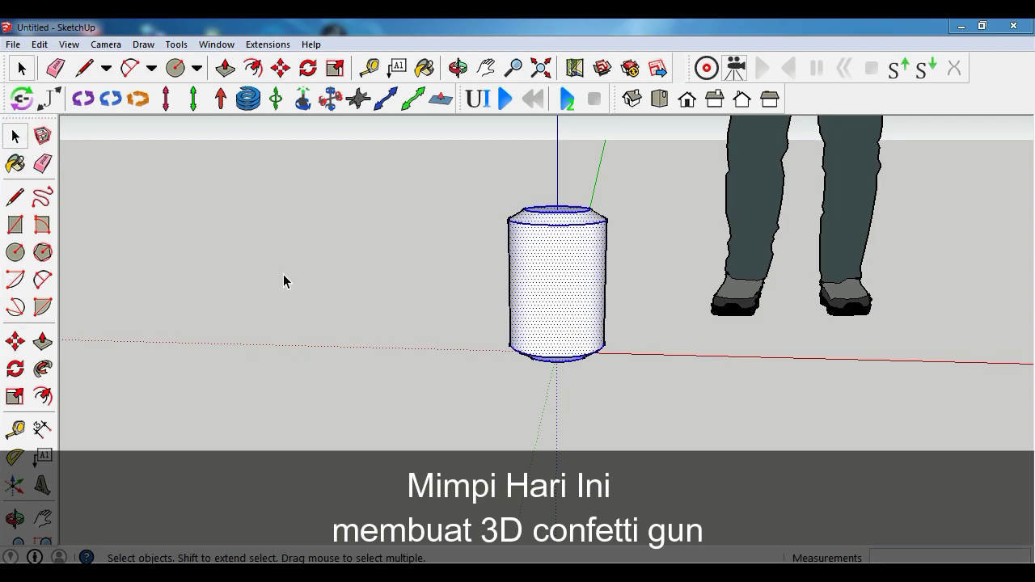
{"action": "right_click", "coordinate": [556, 303]}
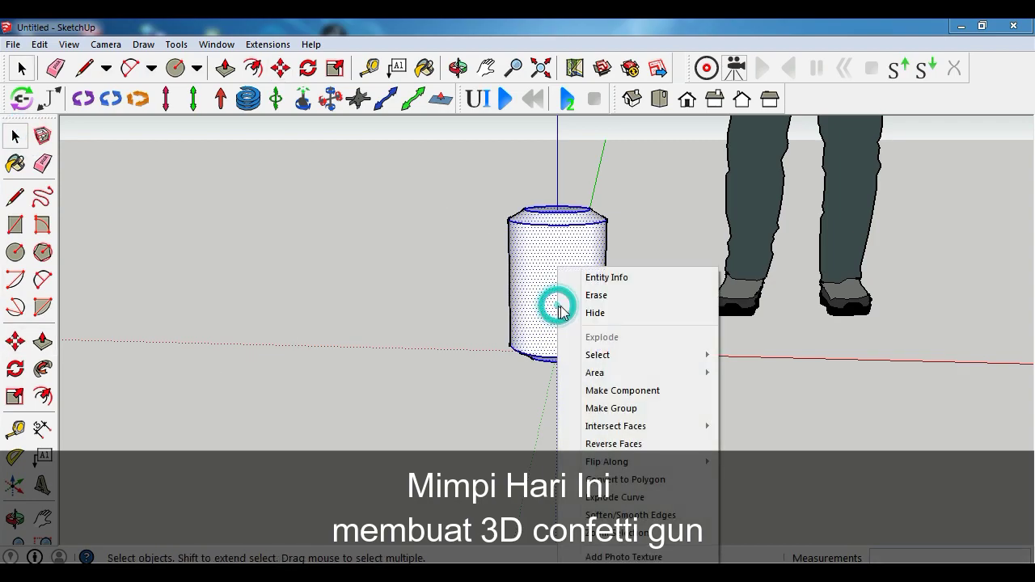
{"action": "left_click", "coordinate": [621, 409]}
{"action": "mouse_move", "coordinate": [534, 252]}
{"action": "middle_mouse_down"}
{"action": "mouse_move", "coordinate": [639, 319]}
{"action": "mouse_move", "coordinate": [896, 296]}
{"action": "mouse_move", "coordinate": [603, 239]}
{"action": "middle_mouse_up"}
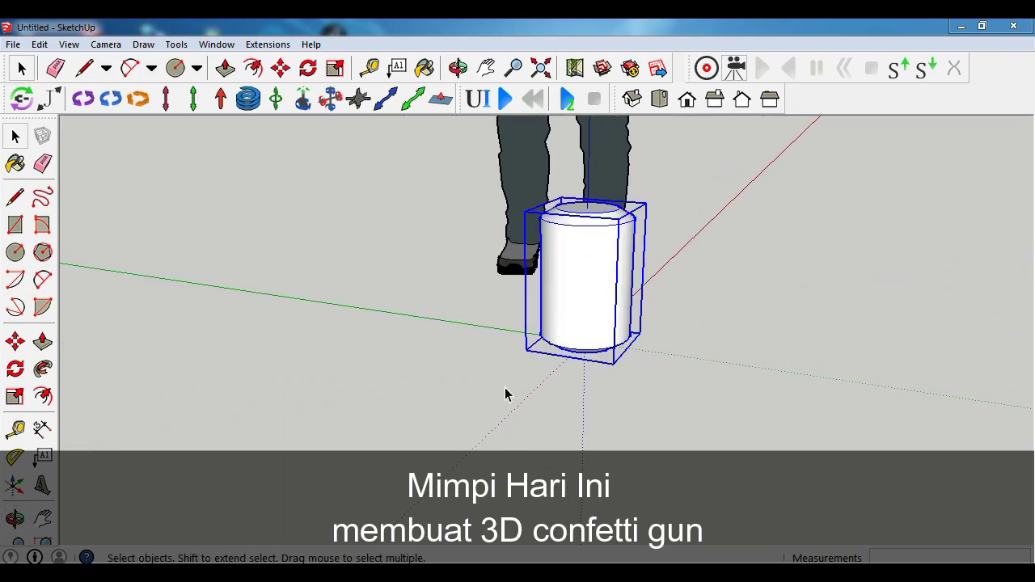
- Rotate the group 90° onto its side and move it 651 mm from the origin
{"action": "key", "text": "m"}
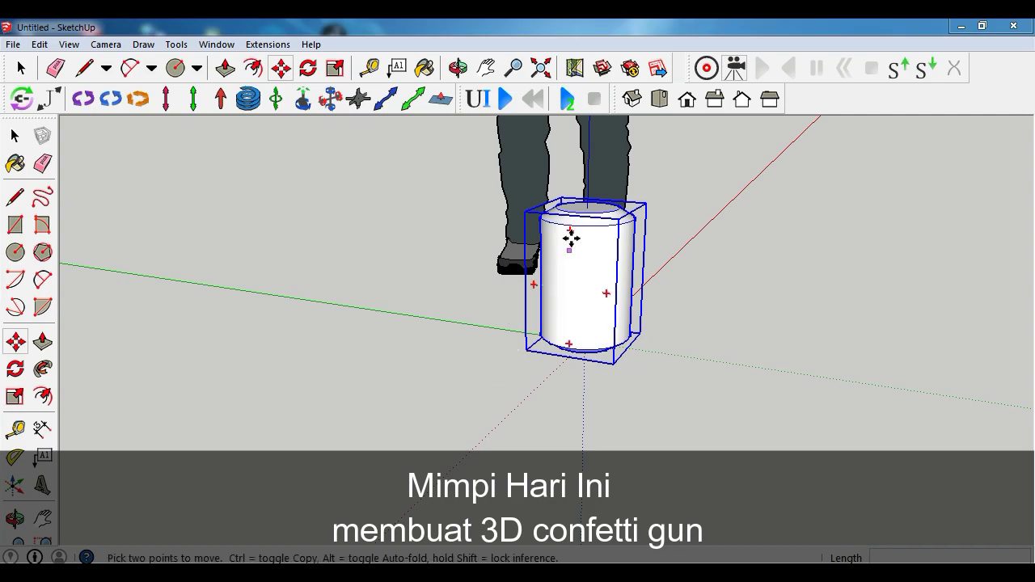
{"action": "left_click", "coordinate": [569, 232]}
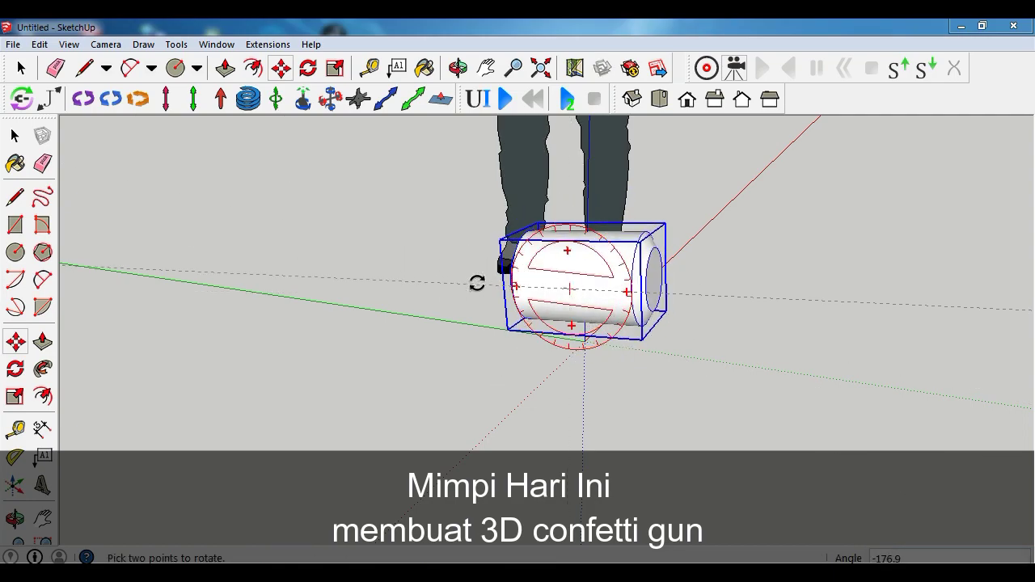
{"action": "left_click", "coordinate": [478, 275]}
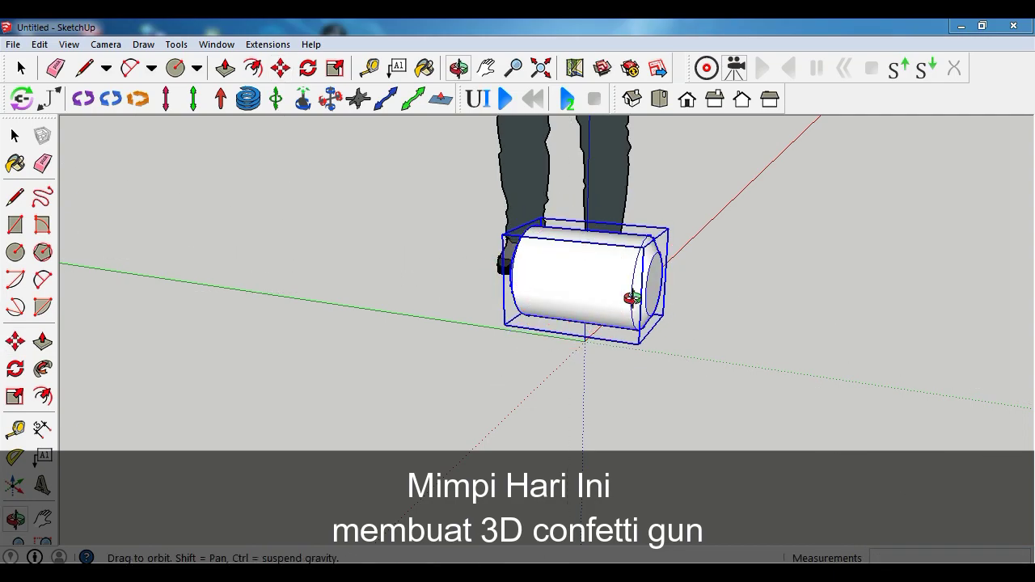
{"action": "mouse_move", "coordinate": [504, 257]}
{"action": "middle_mouse_down"}
{"action": "mouse_move", "coordinate": [333, 325]}
{"action": "mouse_move", "coordinate": [522, 270]}
{"action": "middle_mouse_up"}
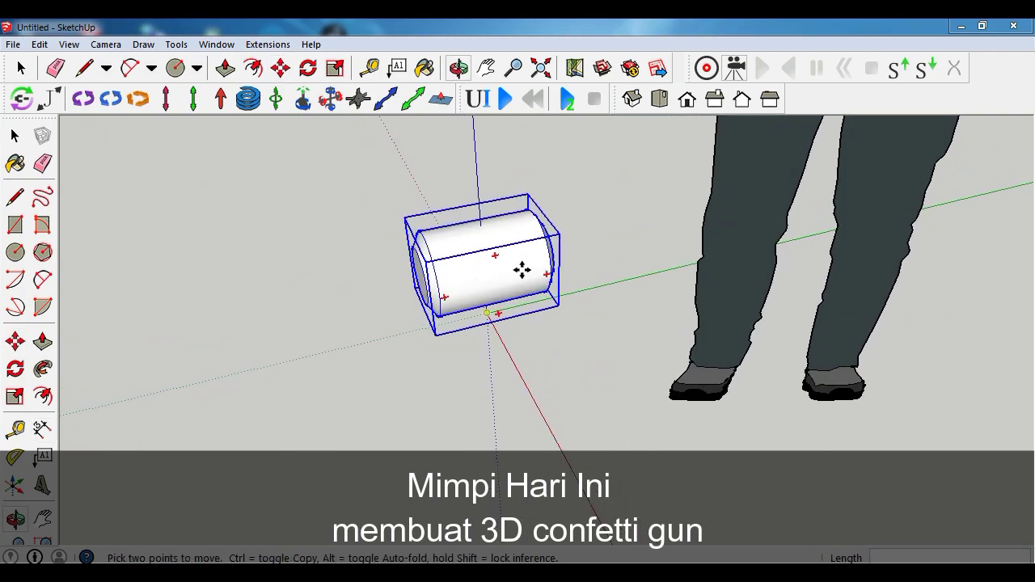
{"action": "left_click", "coordinate": [453, 292]}
{"action": "left_click", "coordinate": [215, 339]}
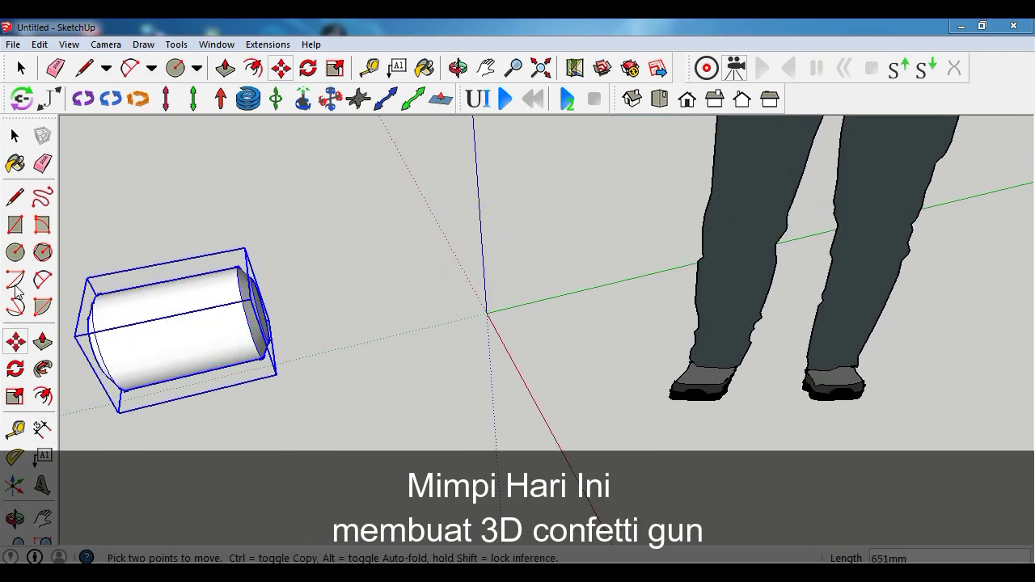
- Draw a 25 mm radius circle at the origin with the Circle tool
{"action": "left_click", "coordinate": [16, 253]}
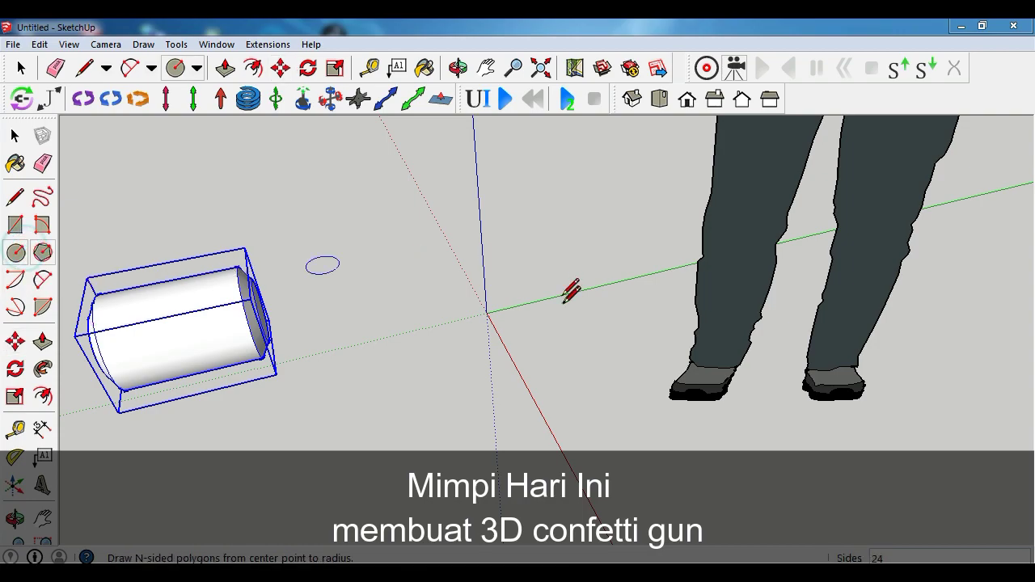
{"action": "left_click", "coordinate": [486, 312]}
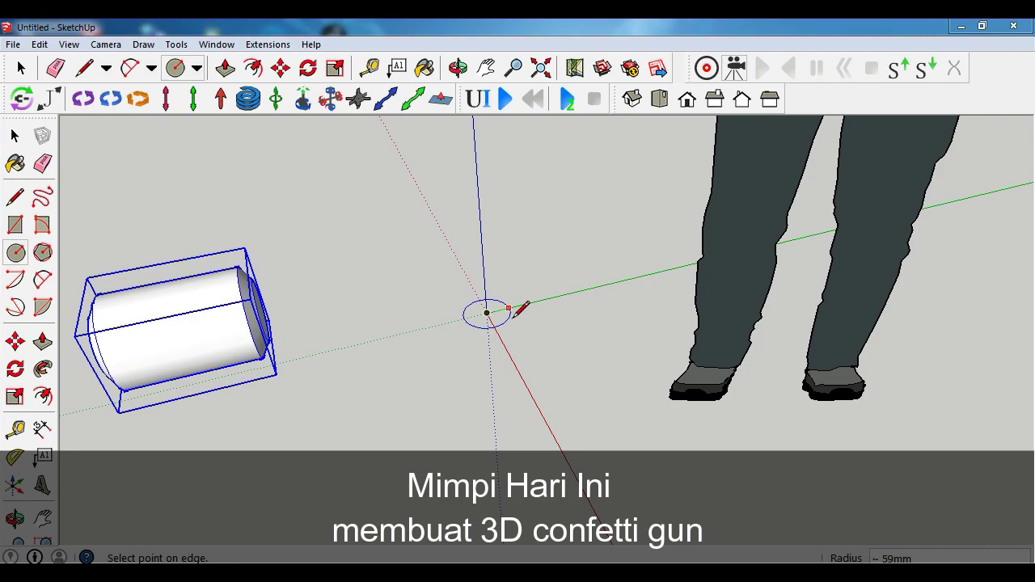
{"action": "type", "text": "25"}
{"action": "key", "text": "Return"}
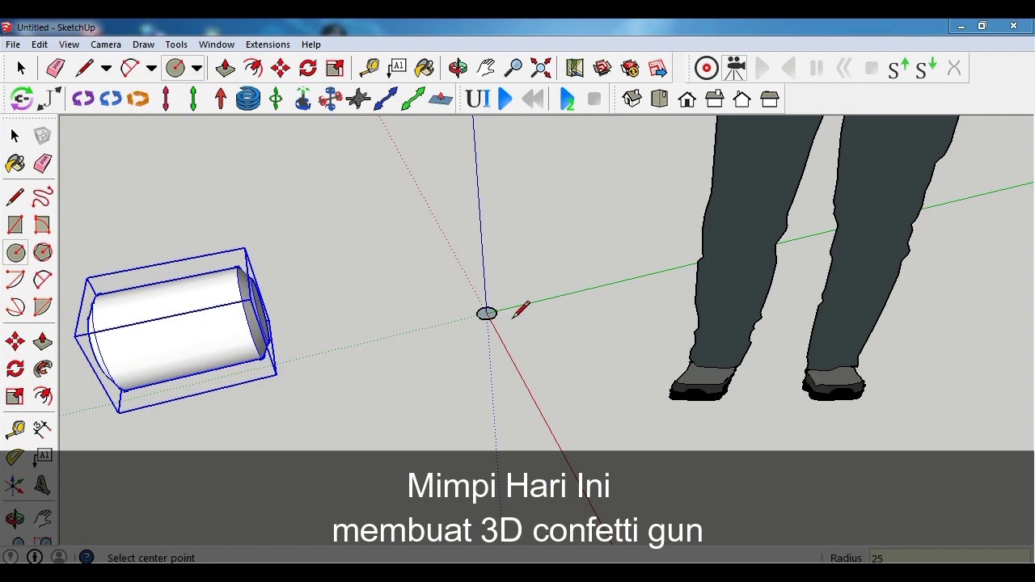
{"action": "scroll", "coordinate": [491, 310], "scroll_direction": "up", "scroll_amount": 1}
{"action": "scroll", "coordinate": [491, 309], "scroll_direction": "up", "scroll_amount": 1}
{"action": "scroll", "coordinate": [492, 309], "scroll_direction": "up", "scroll_amount": 1}
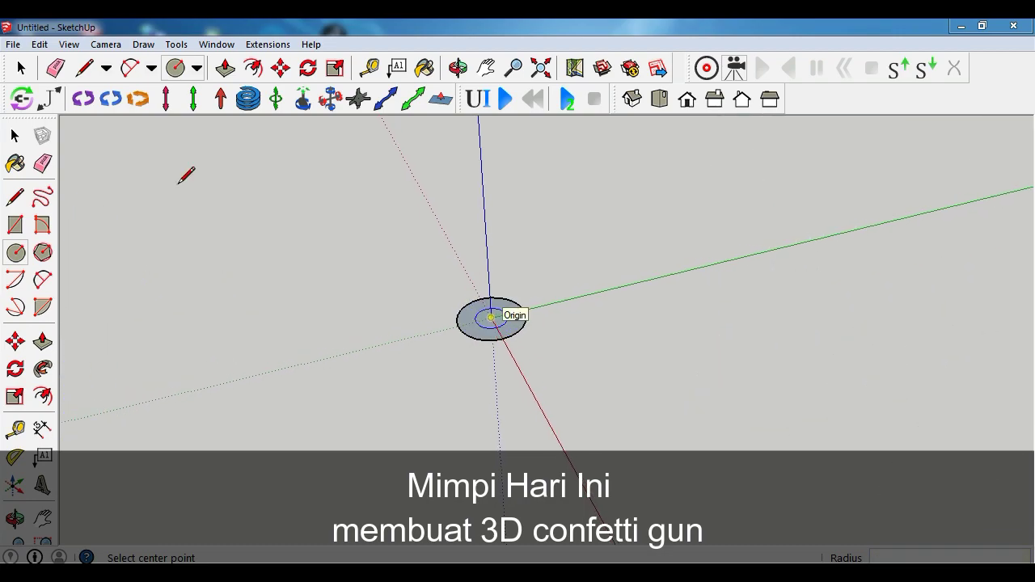
- Push/pull the 25 mm circle up into a 50 mm cylinder
{"action": "left_click", "coordinate": [43, 342]}
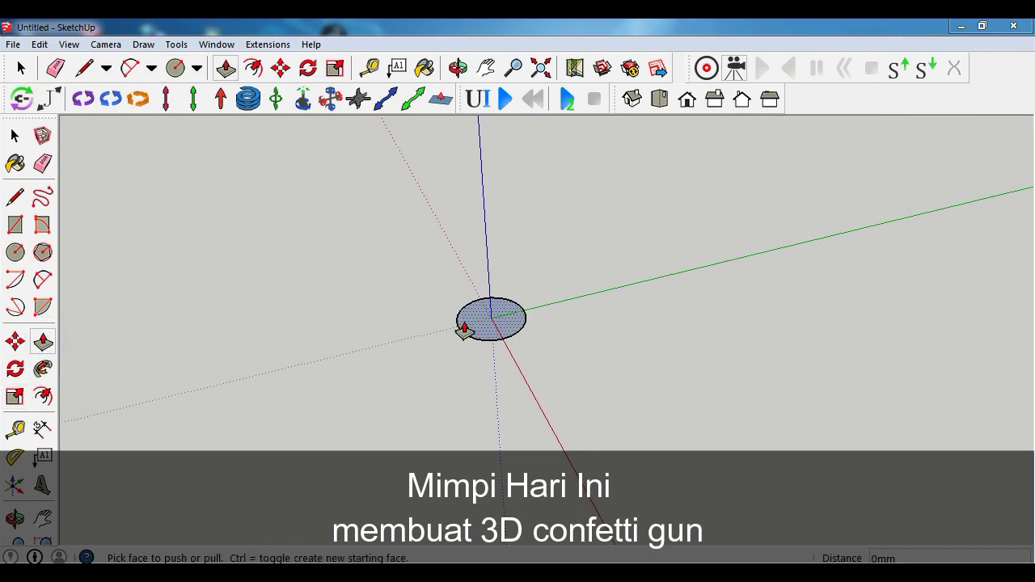
{"action": "left_click", "coordinate": [463, 330]}
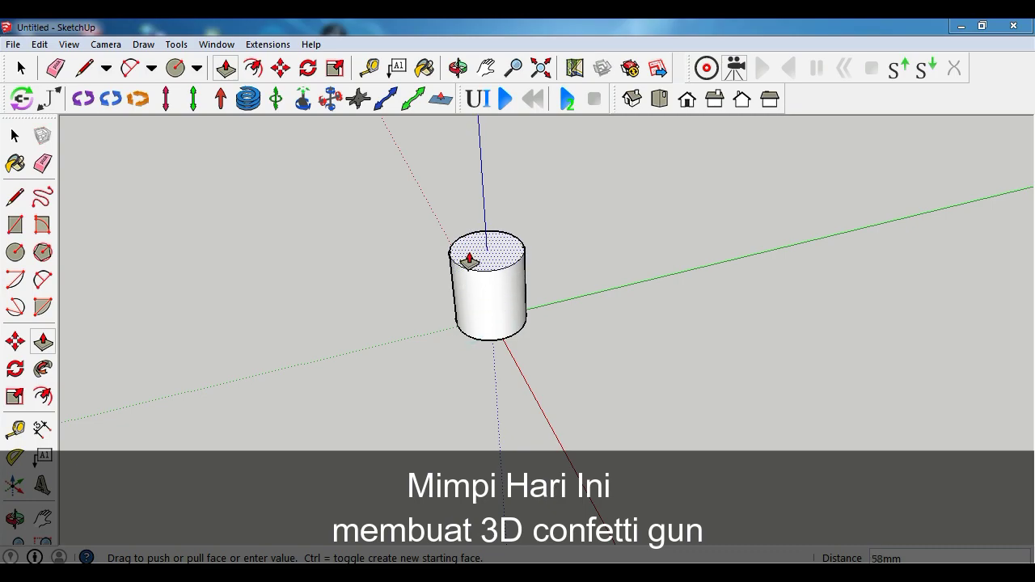
{"action": "left_click", "coordinate": [469, 259]}
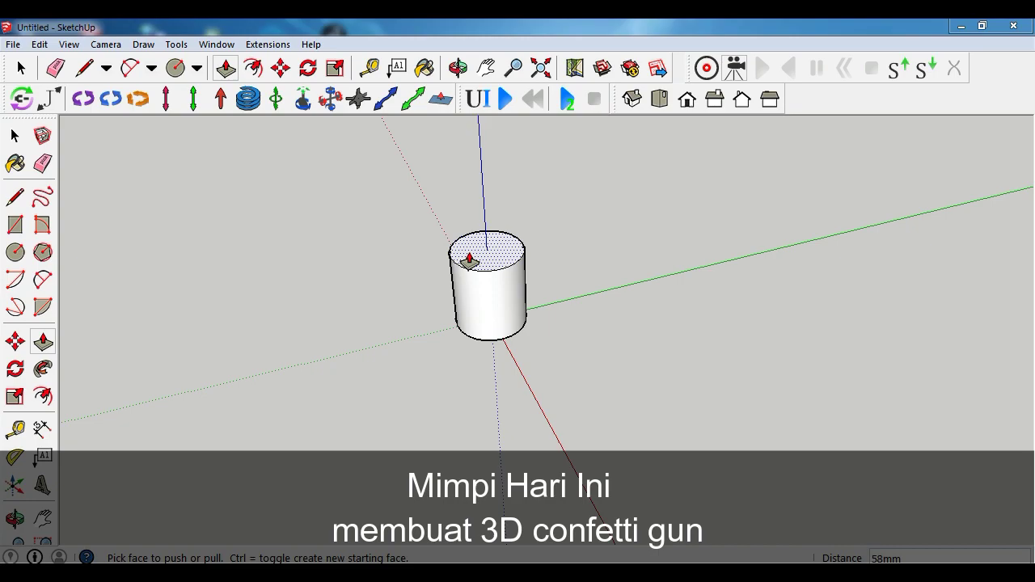
{"action": "type", "text": "50"}
{"action": "key", "text": "Return"}
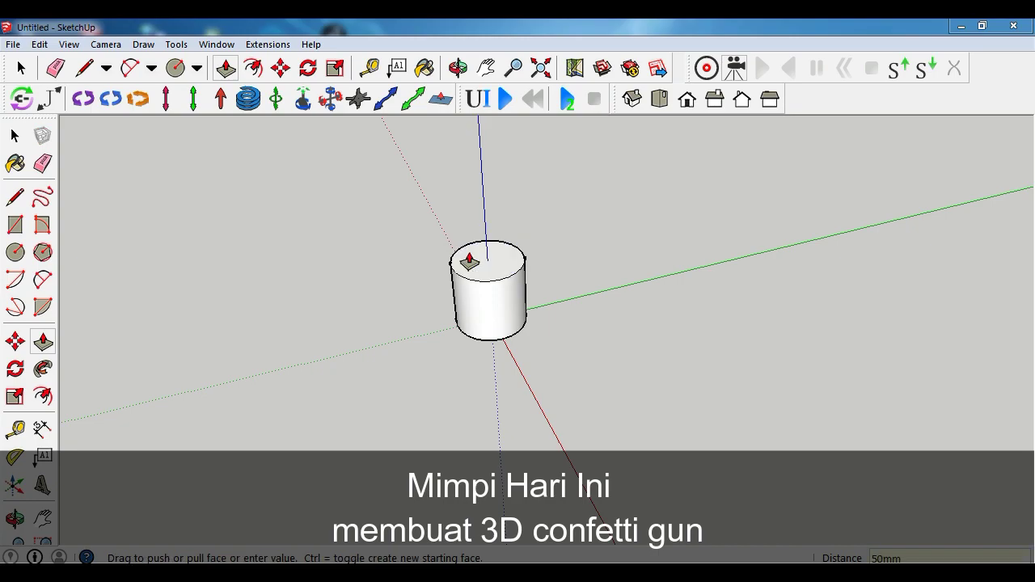
{"action": "mouse_move", "coordinate": [560, 304]}
{"action": "middle_mouse_down"}
{"action": "mouse_move", "coordinate": [778, 316]}
{"action": "mouse_move", "coordinate": [542, 286]}
{"action": "middle_mouse_up"}
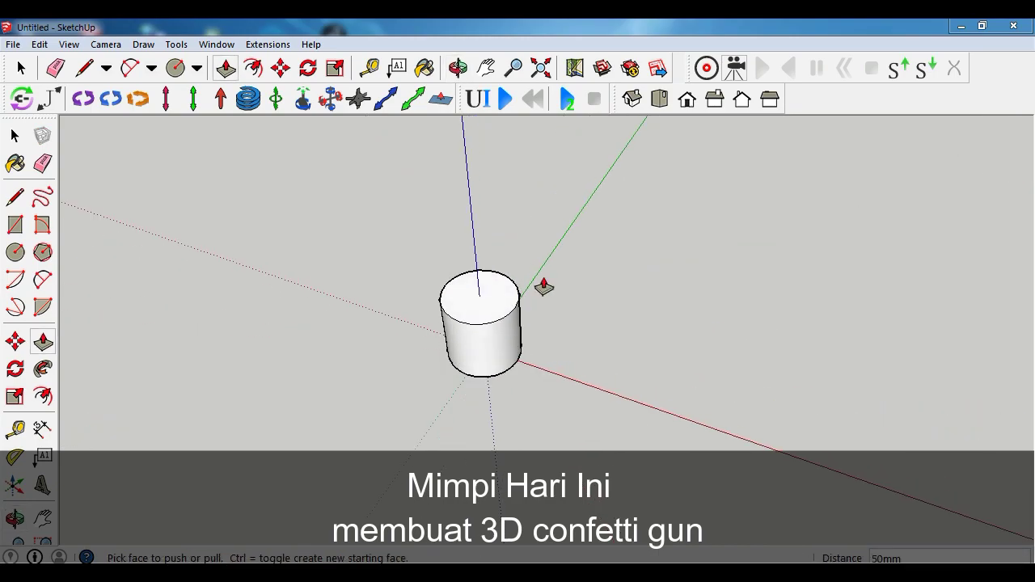
{"action": "scroll", "coordinate": [491, 322], "scroll_direction": "up", "scroll_amount": 3}
{"action": "scroll", "coordinate": [491, 322], "scroll_direction": "up", "scroll_amount": 2}
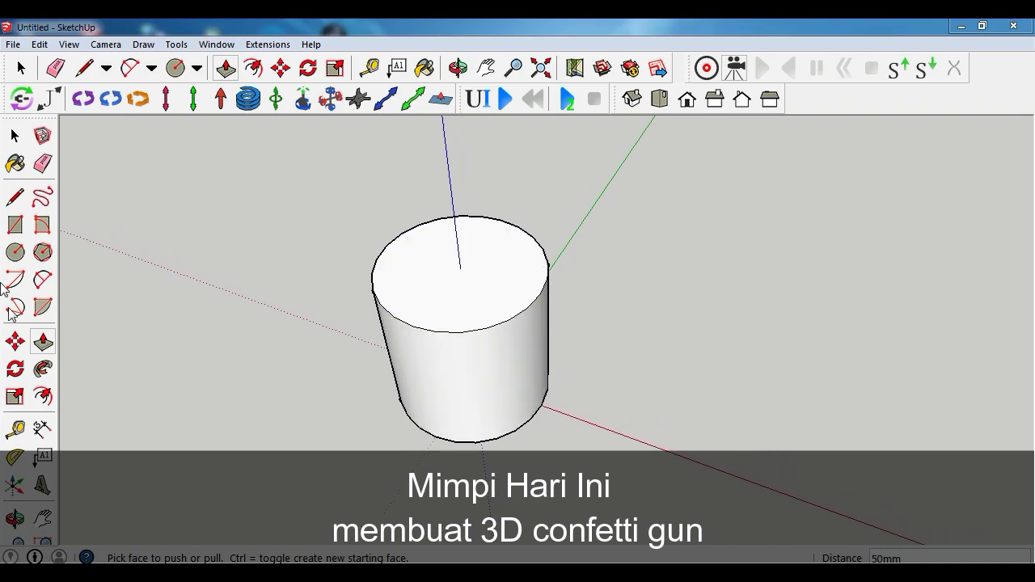
- Pull the cylinder's top face up another 500 mm into a tall tube
{"action": "left_click", "coordinate": [43, 342]}
{"action": "scroll", "coordinate": [424, 328], "scroll_direction": "down", "scroll_amount": 2}
{"action": "scroll", "coordinate": [433, 334], "scroll_direction": "down", "scroll_amount": 2}
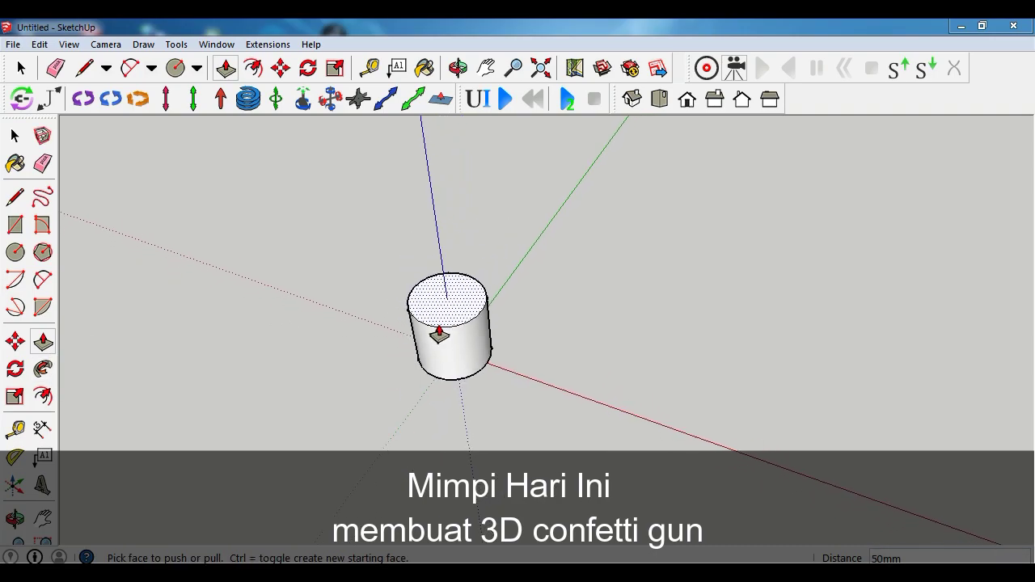
{"action": "scroll", "coordinate": [445, 320], "scroll_direction": "down", "scroll_amount": 1}
{"action": "left_click_drag", "start_coordinate": [447, 316], "coordinate": [445, 251]}
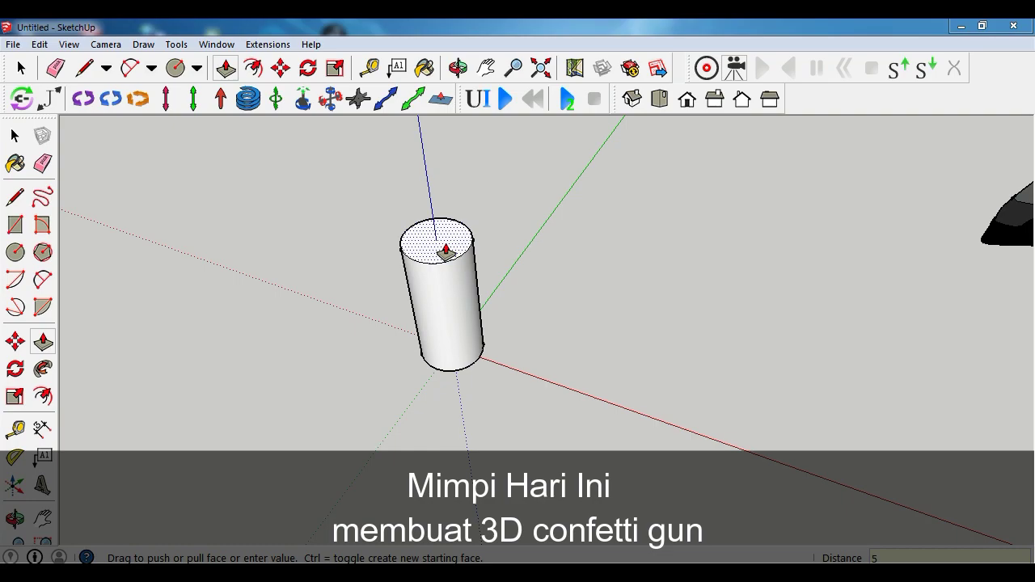
{"action": "type", "text": "00"}
{"action": "key", "text": "Return"}
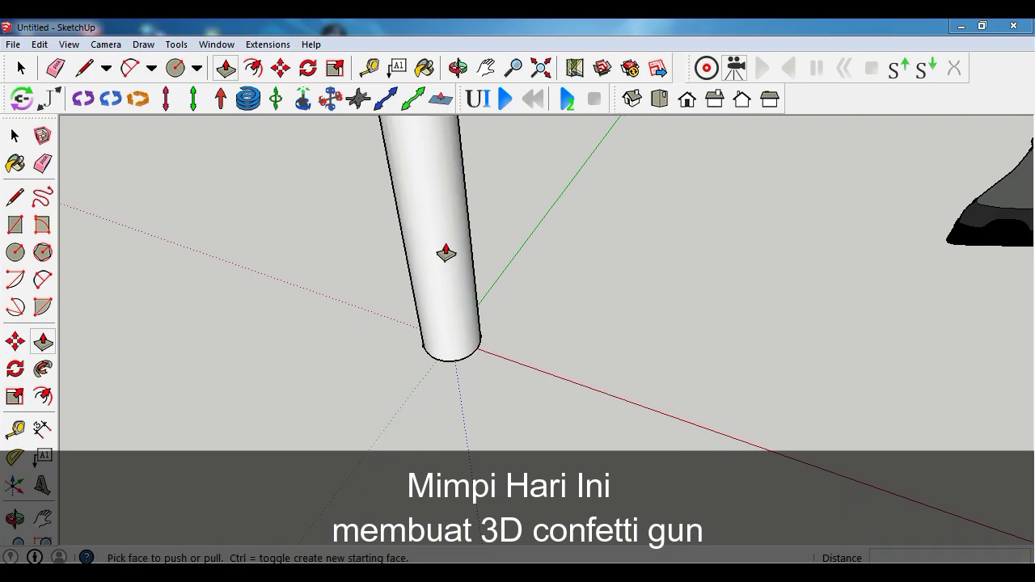
{"action": "mouse_move", "coordinate": [447, 248]}
{"action": "middle_mouse_down"}
{"action": "mouse_move", "coordinate": [437, 250]}
{"action": "mouse_move", "coordinate": [462, 288]}
{"action": "middle_mouse_up"}
{"action": "scroll", "coordinate": [457, 293], "scroll_direction": "up", "scroll_amount": 3}
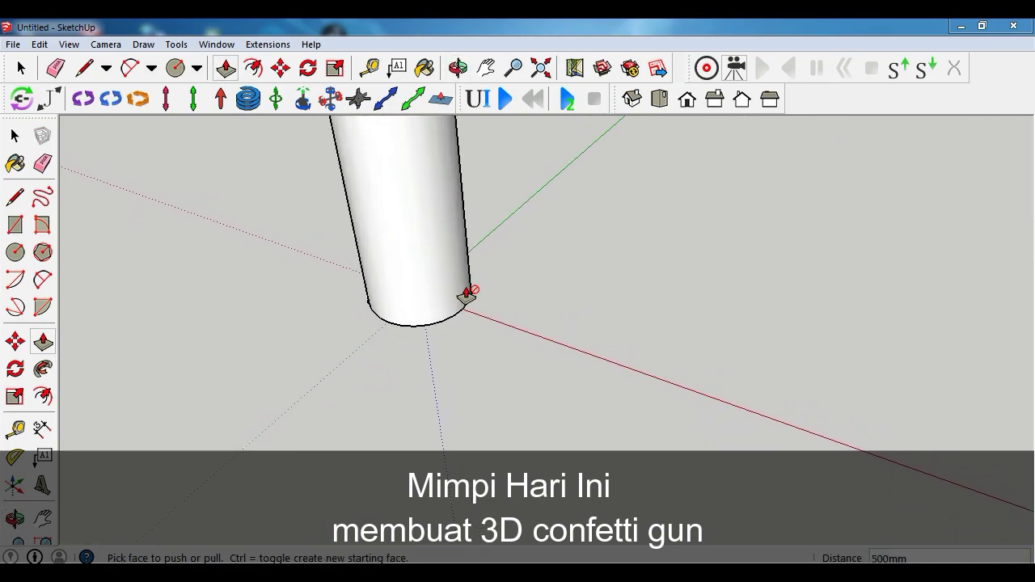
{"action": "scroll", "coordinate": [439, 300], "scroll_direction": "up", "scroll_amount": 3}
- Copy the tube's bottom edge 50 mm up along the blue axis
{"action": "left_click", "coordinate": [14, 341]}
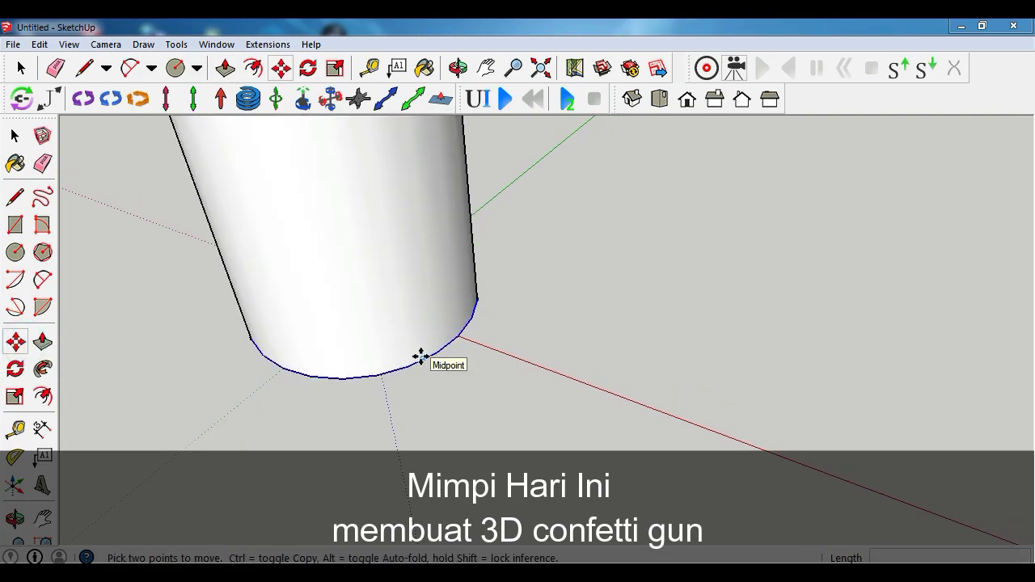
{"action": "left_click", "coordinate": [420, 358]}
{"action": "key", "text": "ctrl"}
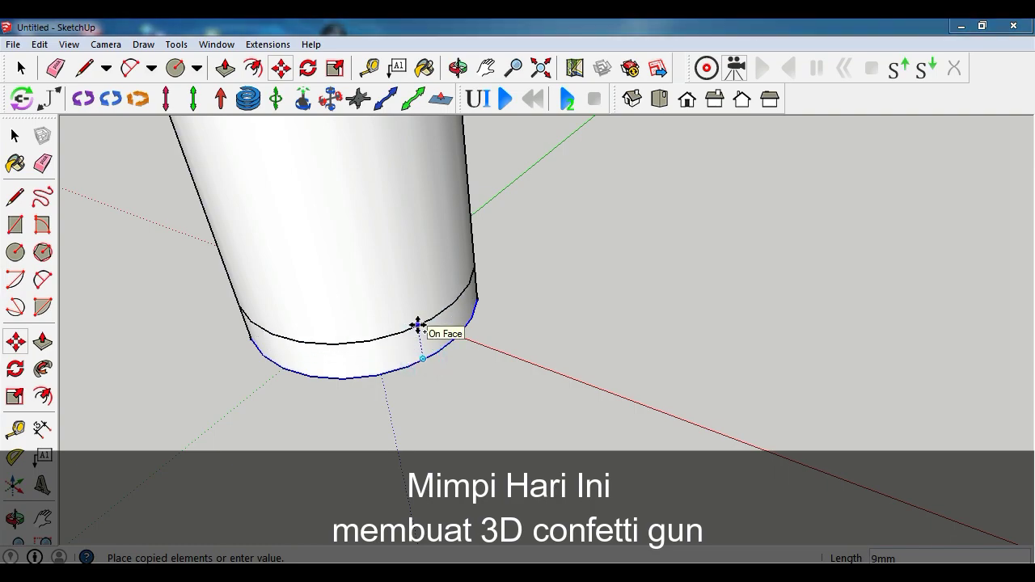
{"action": "type", "text": "50"}
{"action": "key", "text": "Return"}
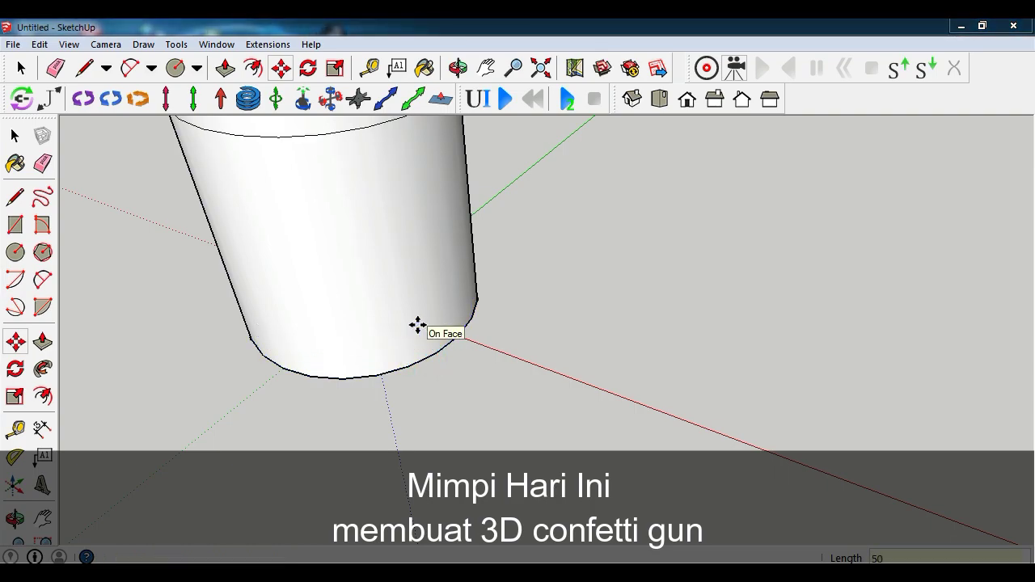
{"action": "scroll", "coordinate": [416, 307], "scroll_direction": "down", "scroll_amount": 2}
{"action": "scroll", "coordinate": [419, 291], "scroll_direction": "down", "scroll_amount": 2}
{"action": "scroll", "coordinate": [420, 289], "scroll_direction": "down", "scroll_amount": 2}
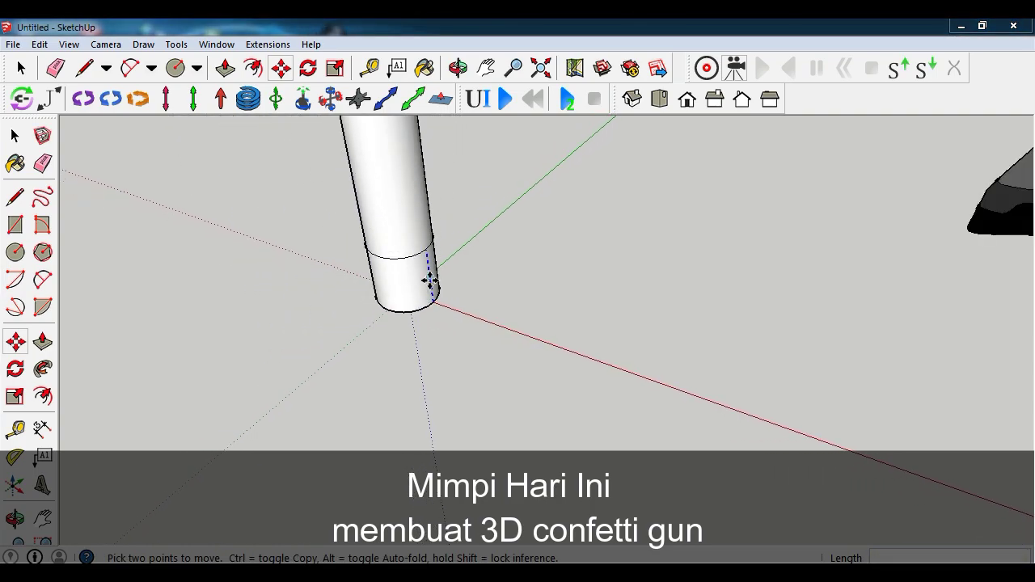
{"action": "scroll", "coordinate": [424, 288], "scroll_direction": "down", "scroll_amount": 2}
{"action": "scroll", "coordinate": [427, 289], "scroll_direction": "down", "scroll_amount": 2}
{"action": "scroll", "coordinate": [431, 287], "scroll_direction": "down", "scroll_amount": 2}
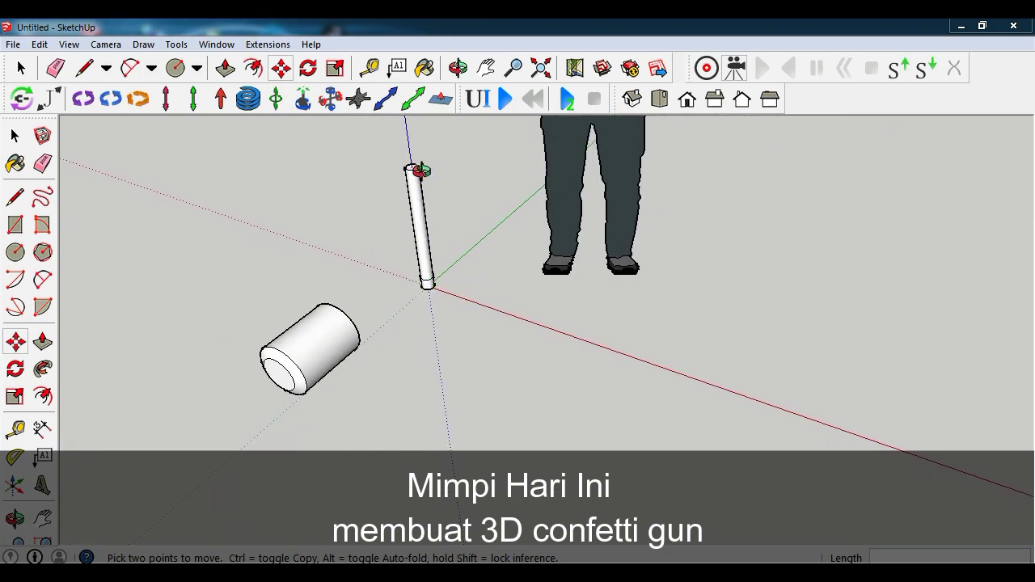
{"action": "scroll", "coordinate": [427, 202], "scroll_direction": "up", "scroll_amount": 1}
{"action": "scroll", "coordinate": [408, 194], "scroll_direction": "up", "scroll_amount": 1}
{"action": "scroll", "coordinate": [396, 179], "scroll_direction": "up", "scroll_amount": 2}
{"action": "scroll", "coordinate": [409, 181], "scroll_direction": "up", "scroll_amount": 2}
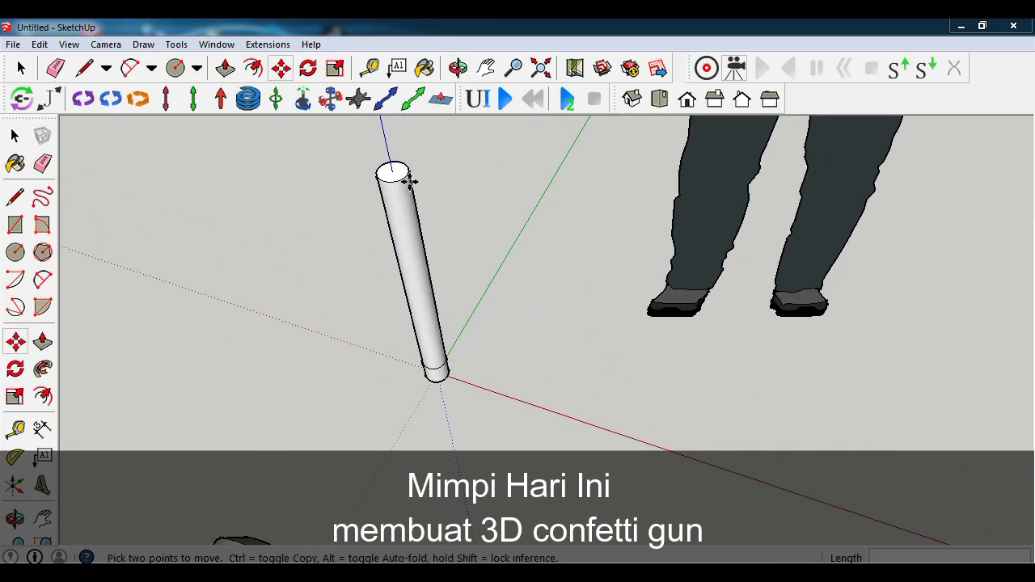
{"action": "scroll", "coordinate": [403, 186], "scroll_direction": "up", "scroll_amount": 2}
{"action": "scroll", "coordinate": [374, 194], "scroll_direction": "up", "scroll_amount": 2}
{"action": "scroll", "coordinate": [418, 168], "scroll_direction": "up", "scroll_amount": 2}
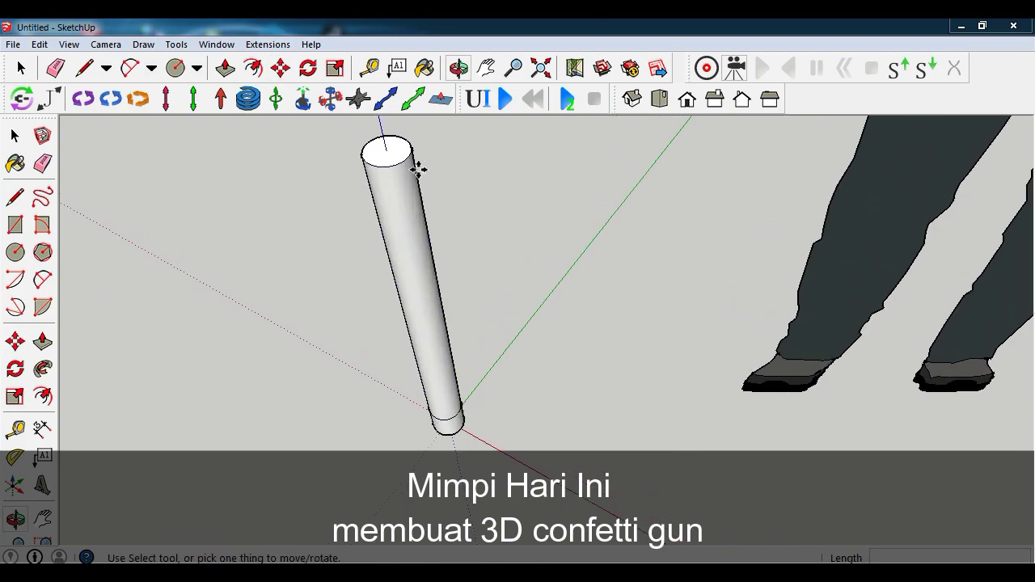
{"action": "scroll", "coordinate": [408, 171], "scroll_direction": "up", "scroll_amount": 2}
{"action": "scroll", "coordinate": [383, 178], "scroll_direction": "up", "scroll_amount": 2}
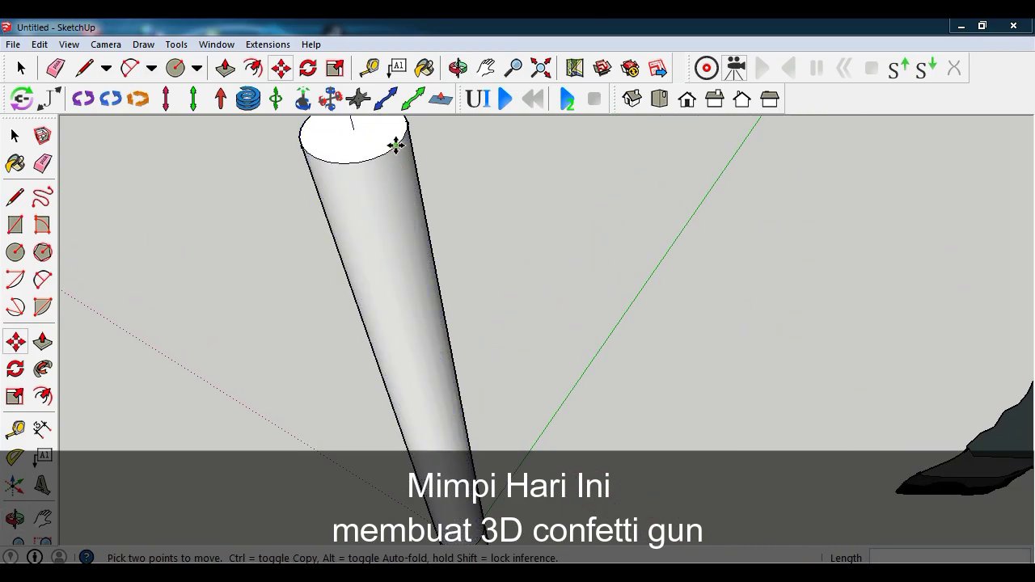
- Move the tube's top circle so the barrel flares wider into a cone
{"action": "left_click", "coordinate": [396, 144]}
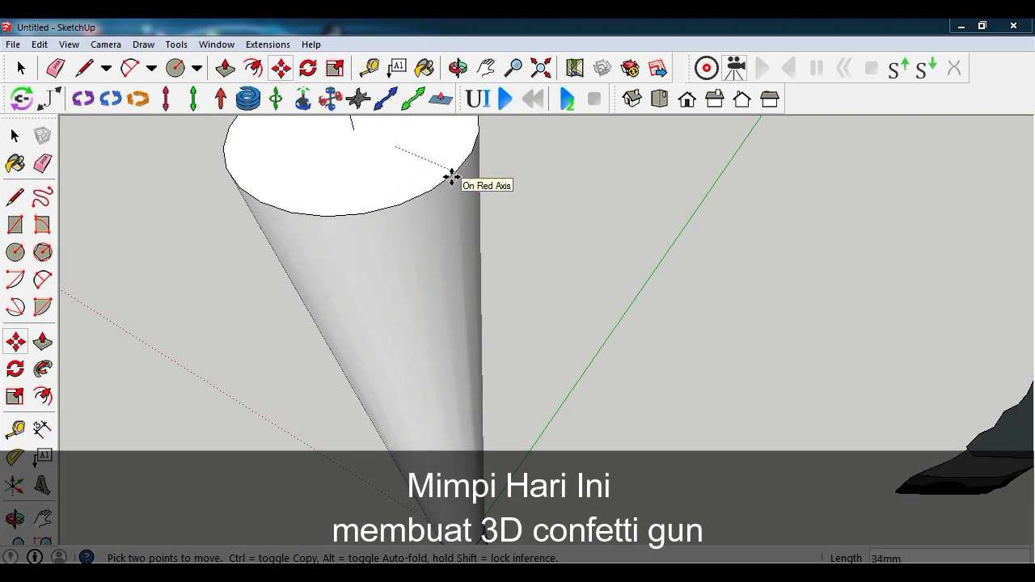
{"action": "left_click", "coordinate": [451, 177]}
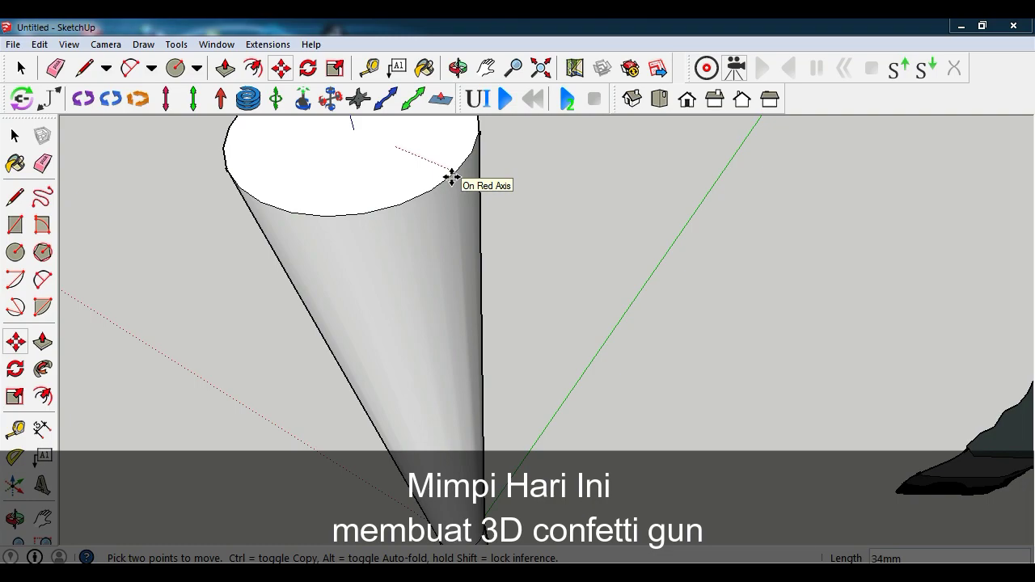
{"action": "type", "text": "35"}
{"action": "key", "text": "Return"}
{"action": "mouse_move", "coordinate": [444, 177]}
{"action": "middle_mouse_down"}
{"action": "mouse_move", "coordinate": [485, 379]}
{"action": "mouse_move", "coordinate": [421, 299]}
{"action": "middle_mouse_up"}
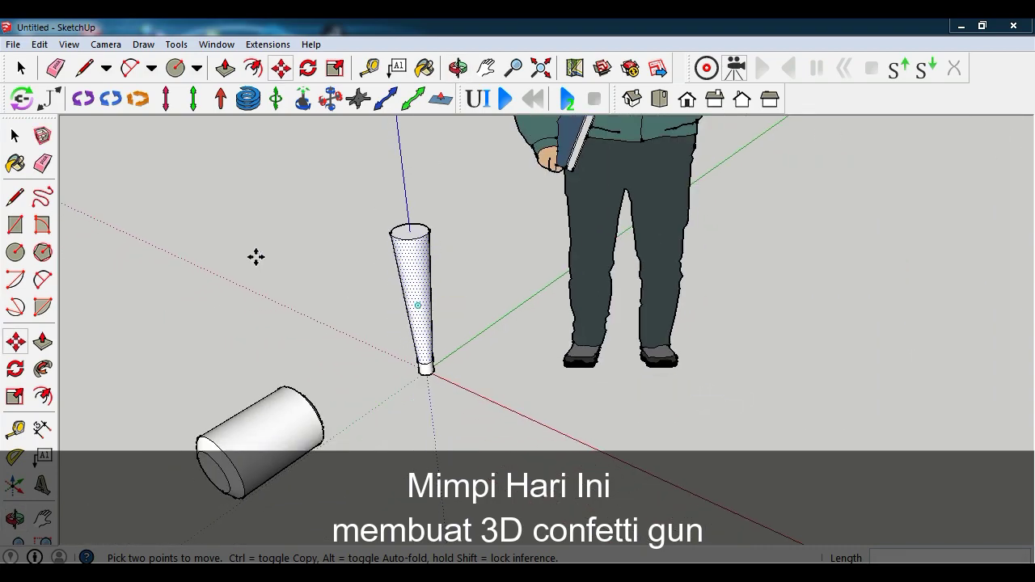
- Make the cone barrel into a group via the right-click menu
{"action": "key", "text": "space"}
{"action": "scroll", "coordinate": [397, 211], "scroll_direction": "up", "scroll_amount": 2}
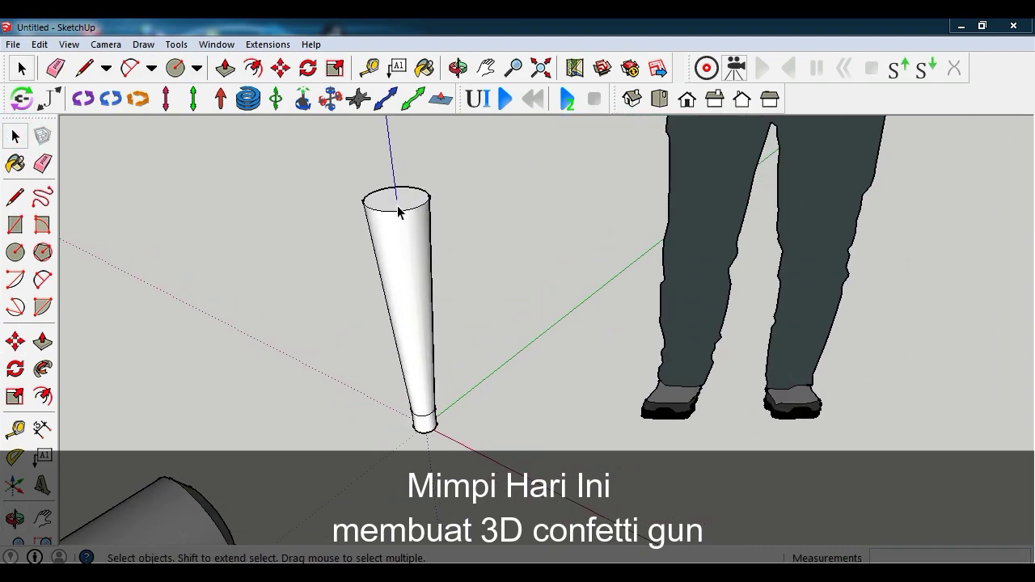
{"action": "right_click", "coordinate": [417, 322]}
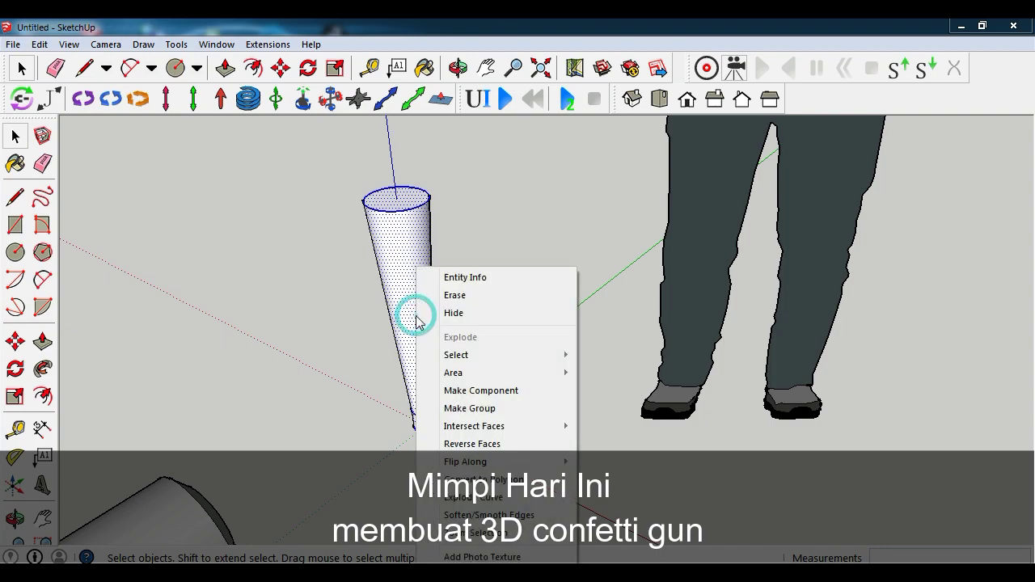
{"action": "left_click", "coordinate": [485, 408]}
{"action": "scroll", "coordinate": [485, 410], "scroll_direction": "down", "scroll_amount": 3}
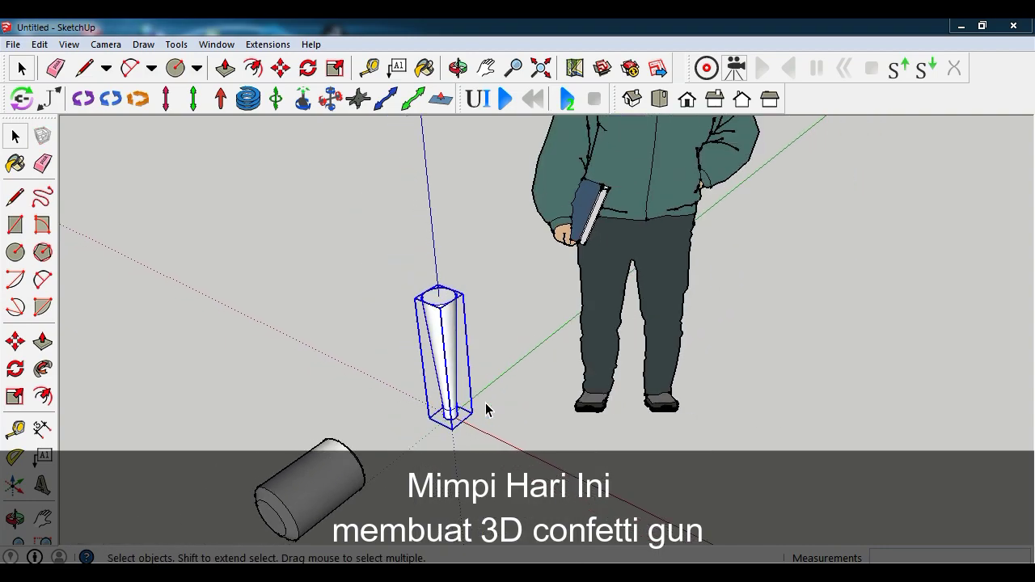
{"action": "scroll", "coordinate": [477, 413], "scroll_direction": "down", "scroll_amount": 2}
{"action": "mouse_move", "coordinate": [477, 414]}
{"action": "middle_mouse_down"}
{"action": "mouse_move", "coordinate": [589, 347]}
{"action": "mouse_move", "coordinate": [473, 374]}
{"action": "mouse_move", "coordinate": [416, 416]}
{"action": "middle_mouse_up"}
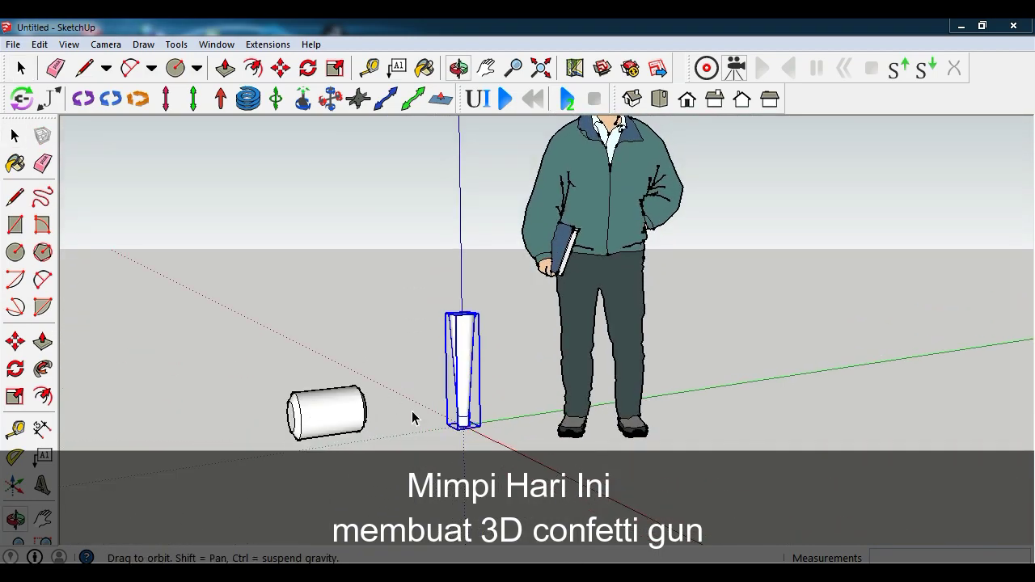
{"action": "scroll", "coordinate": [415, 415], "scroll_direction": "up", "scroll_amount": 2}
- Move the cone group by its base onto the top of the cylinder body
{"action": "left_click", "coordinate": [16, 343]}
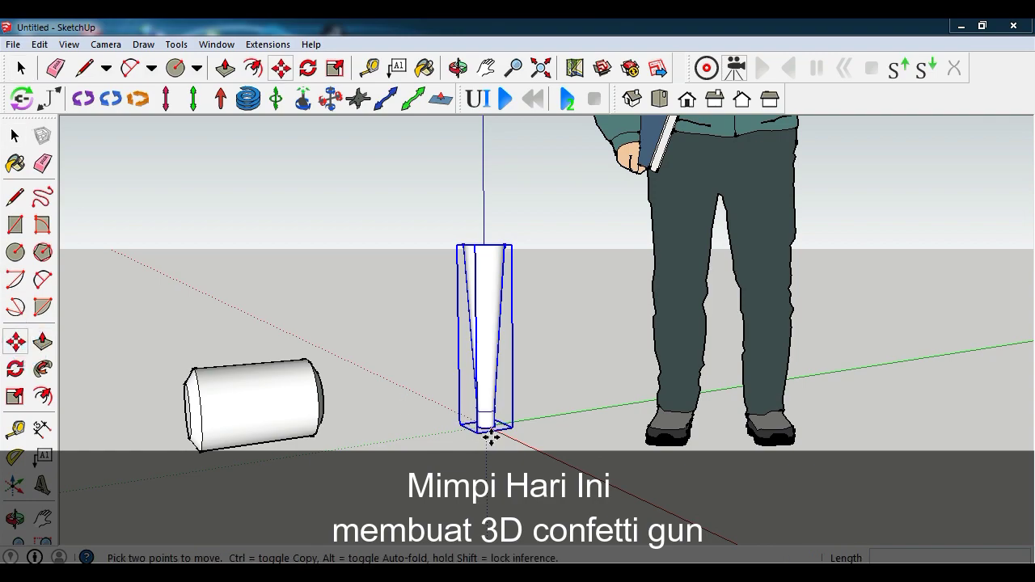
{"action": "left_click", "coordinate": [493, 424]}
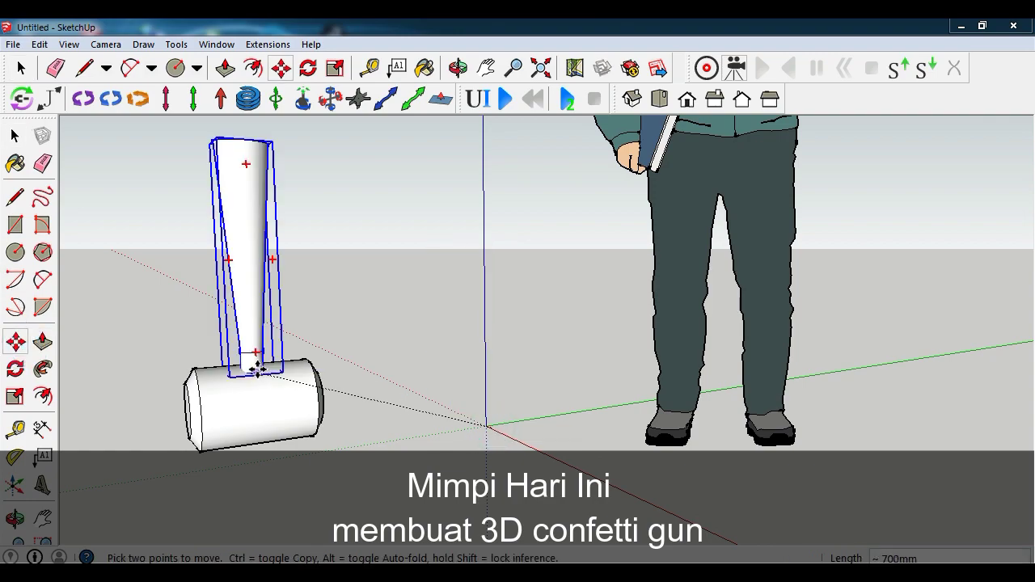
{"action": "left_click", "coordinate": [255, 372]}
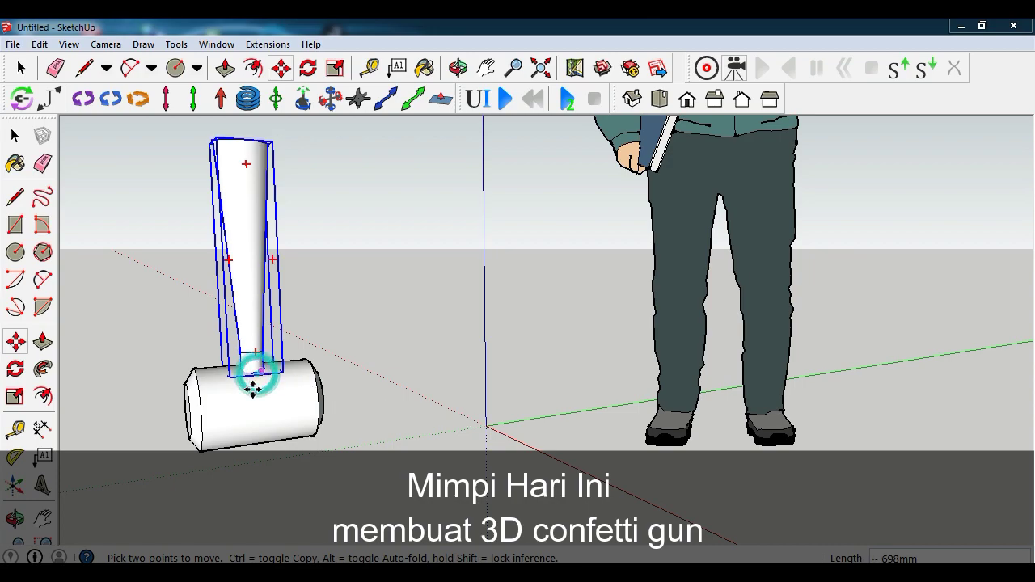
{"action": "mouse_move", "coordinate": [253, 370]}
{"action": "middle_mouse_down"}
{"action": "mouse_move", "coordinate": [159, 375]}
{"action": "mouse_move", "coordinate": [483, 360]}
{"action": "mouse_move", "coordinate": [534, 376]}
{"action": "middle_mouse_up"}
- Nudge the cone so it sits centred on the cylinder's top edge
{"action": "key", "text": "m"}
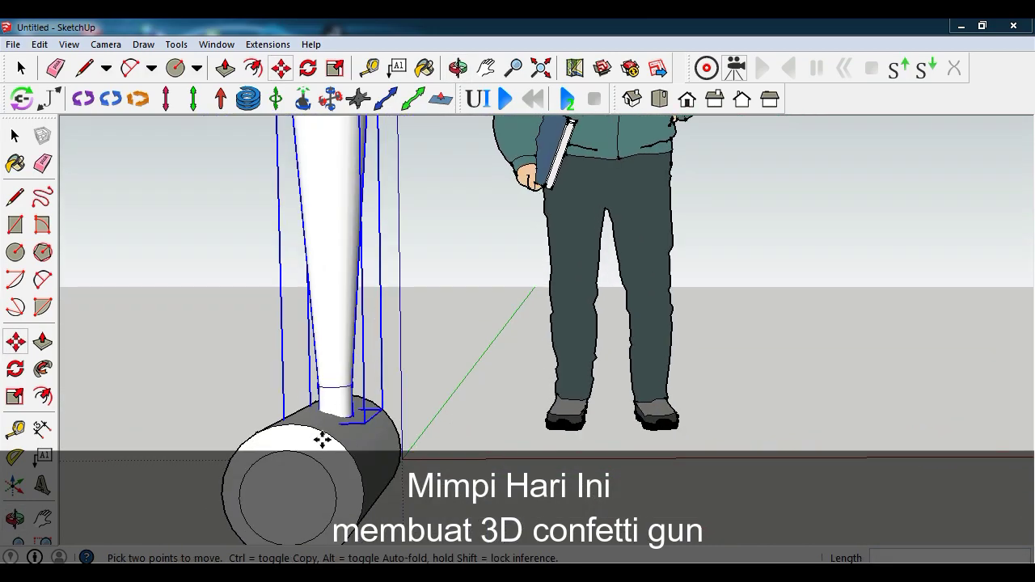
{"action": "middle_click_drag", "start_coordinate": [323, 434], "coordinate": [363, 444]}
{"action": "scroll", "coordinate": [331, 485], "scroll_direction": "up", "scroll_amount": 3}
{"action": "scroll", "coordinate": [328, 484], "scroll_direction": "up", "scroll_amount": 3}
{"action": "scroll", "coordinate": [328, 484], "scroll_direction": "up", "scroll_amount": 1}
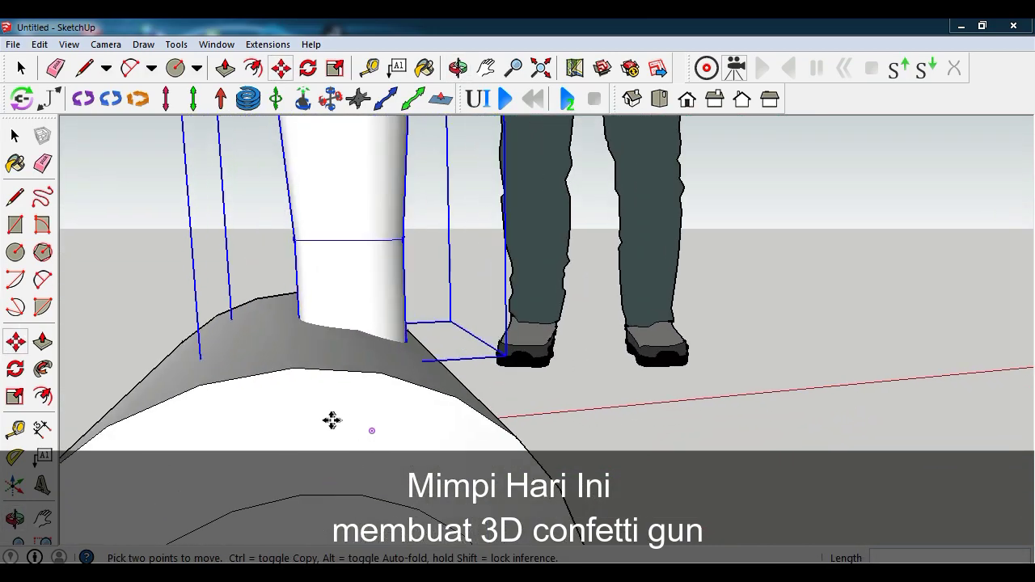
{"action": "left_click", "coordinate": [457, 398]}
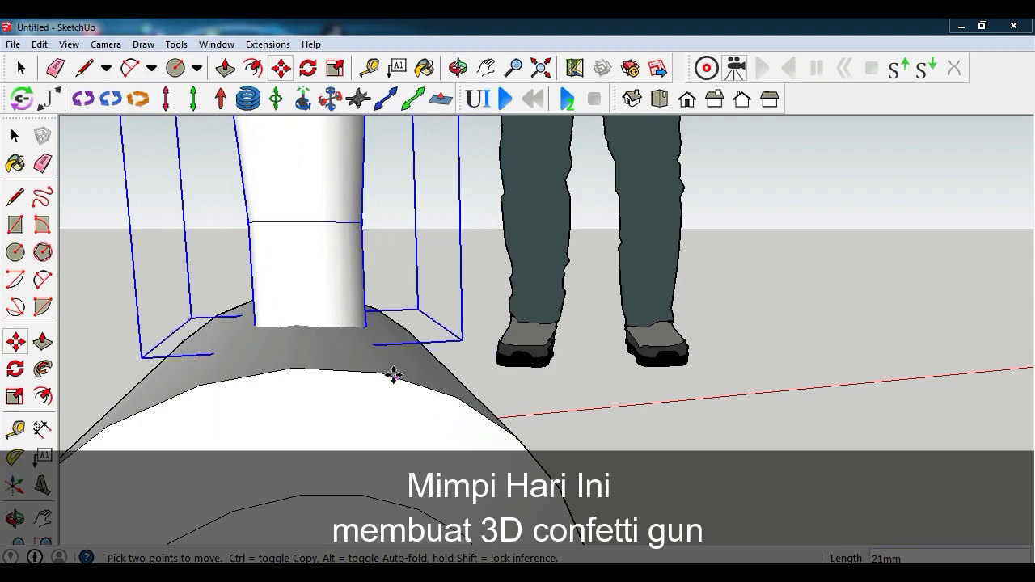
{"action": "left_click", "coordinate": [382, 372]}
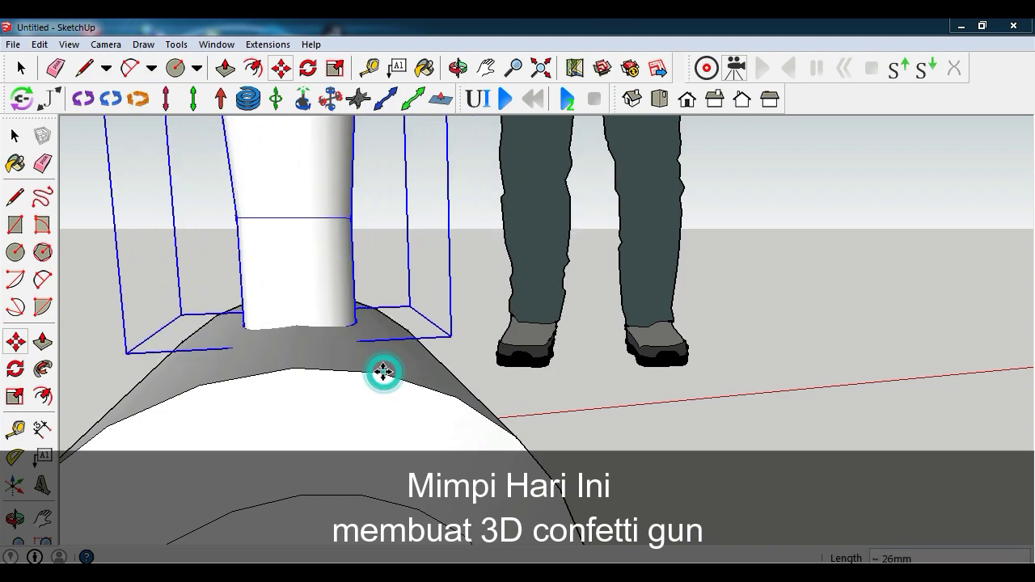
{"action": "middle_click_drag", "start_coordinate": [432, 381], "coordinate": [237, 394]}
{"action": "scroll", "coordinate": [237, 394], "scroll_direction": "down", "scroll_amount": 3}
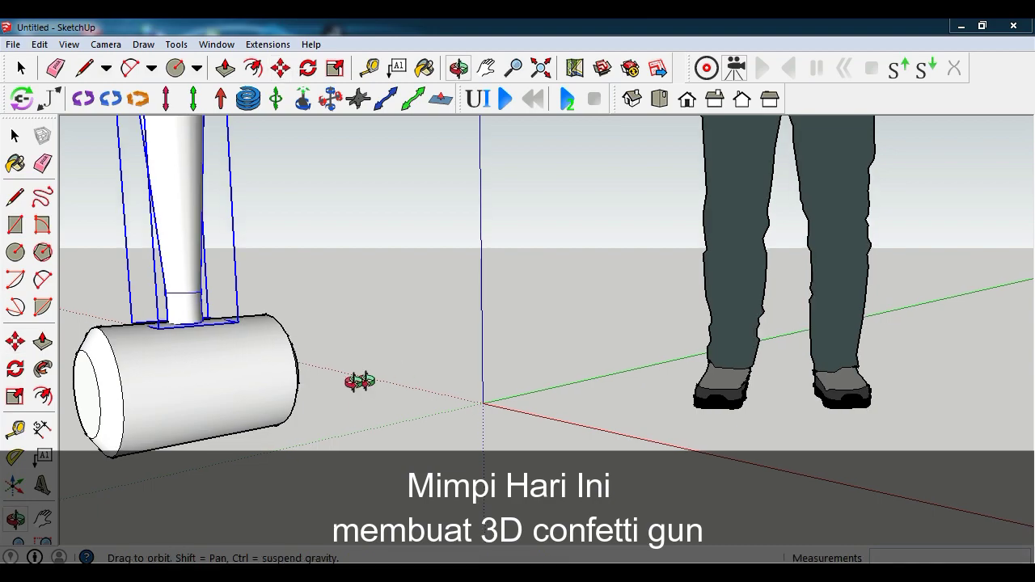
{"action": "middle_click_drag", "start_coordinate": [358, 381], "coordinate": [531, 363]}
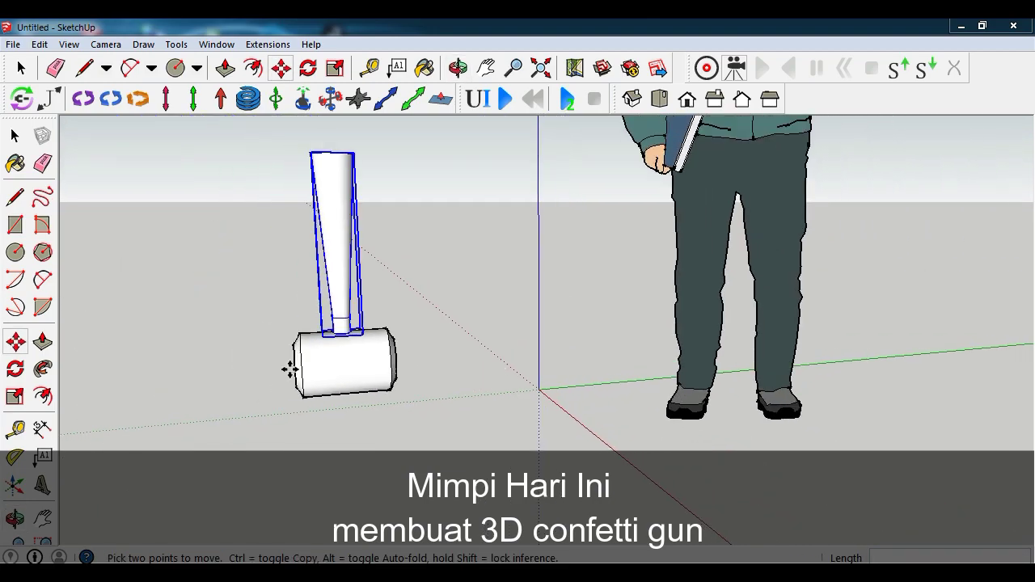
{"action": "scroll", "coordinate": [279, 363], "scroll_direction": "up", "scroll_amount": 2}
{"action": "scroll", "coordinate": [335, 358], "scroll_direction": "up", "scroll_amount": 2}
{"action": "scroll", "coordinate": [335, 361], "scroll_direction": "up", "scroll_amount": 1}
- Select the barrel cone and the cylinder body and make them one group
{"action": "mouse_move", "coordinate": [334, 363]}
{"action": "middle_mouse_down"}
{"action": "mouse_move", "coordinate": [645, 351]}
{"action": "mouse_move", "coordinate": [577, 381]}
{"action": "middle_mouse_up"}
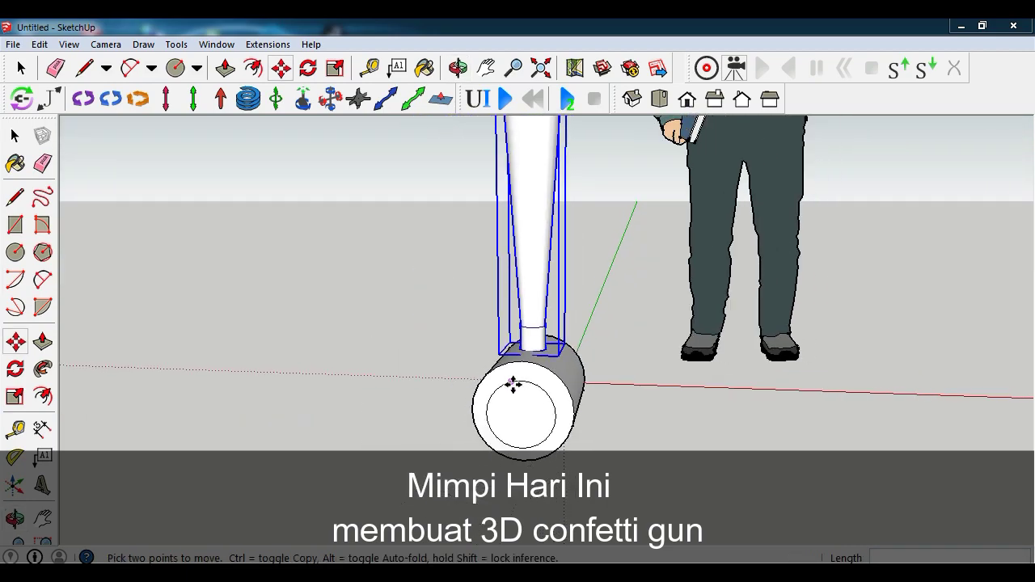
{"action": "scroll", "coordinate": [513, 385], "scroll_direction": "down", "scroll_amount": 2}
{"action": "left_click", "coordinate": [15, 136]}
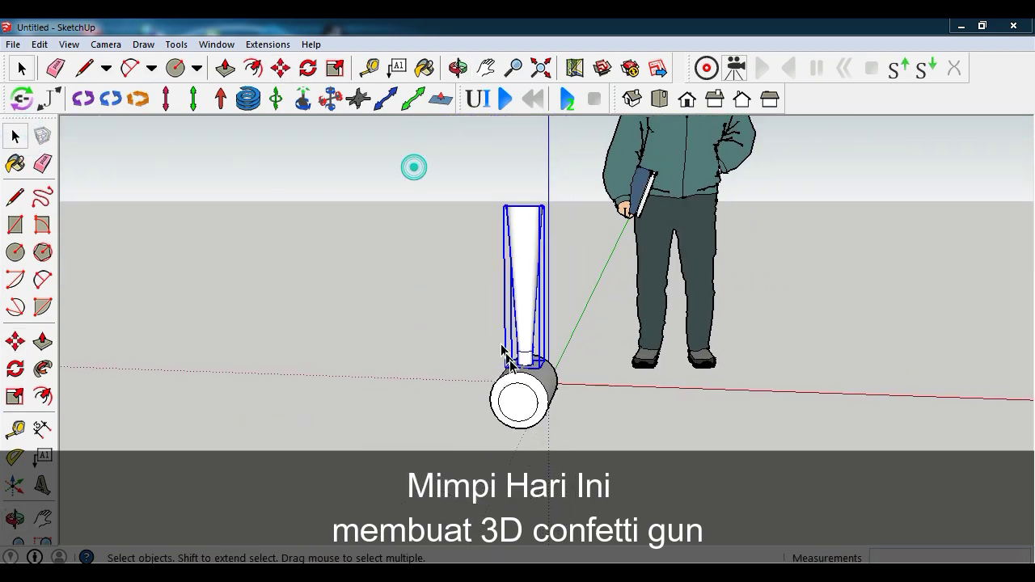
{"action": "left_click", "coordinate": [572, 457], "text": "shift"}
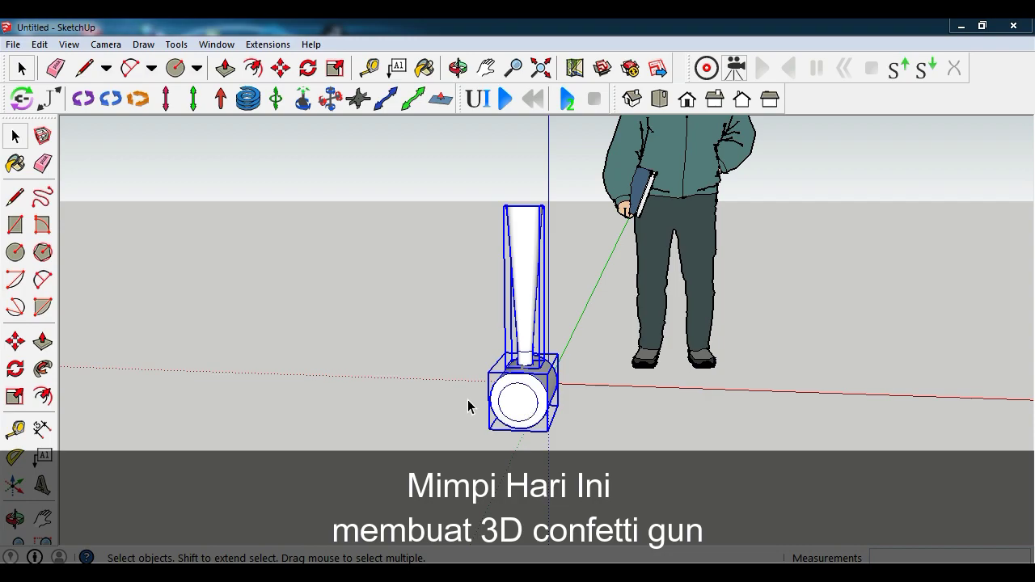
{"action": "right_click", "coordinate": [514, 419]}
{"action": "mouse_move", "coordinate": [571, 277]}
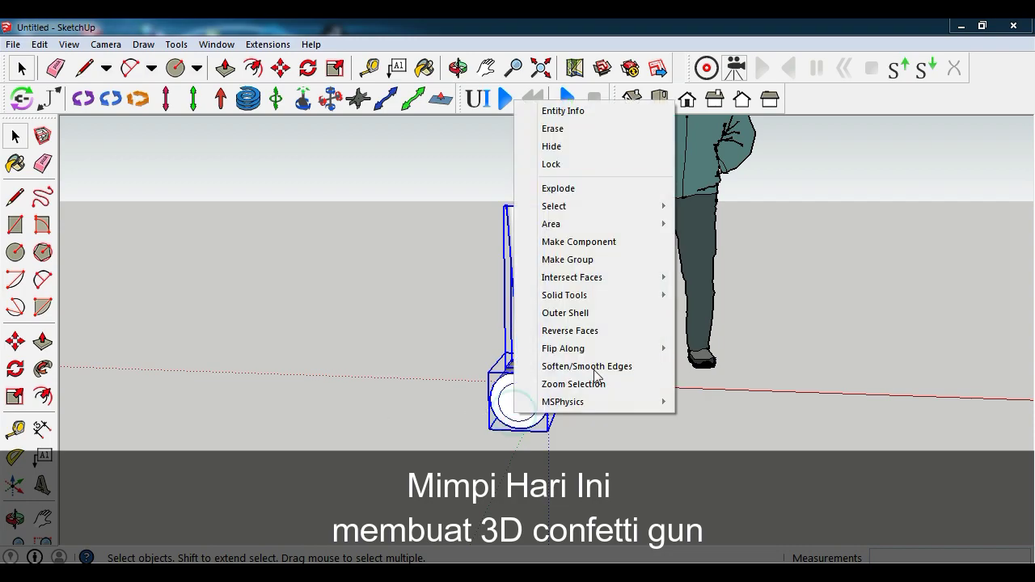
{"action": "mouse_move", "coordinate": [564, 295]}
{"action": "left_click", "coordinate": [594, 260]}
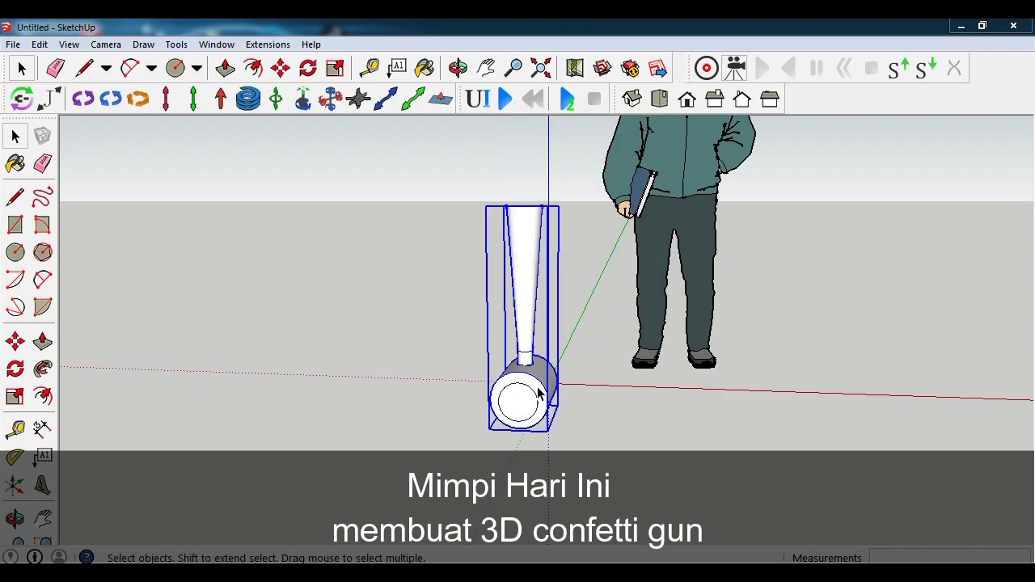
{"action": "middle_click_drag", "start_coordinate": [514, 411], "coordinate": [516, 412]}
{"action": "left_click", "coordinate": [630, 423]}
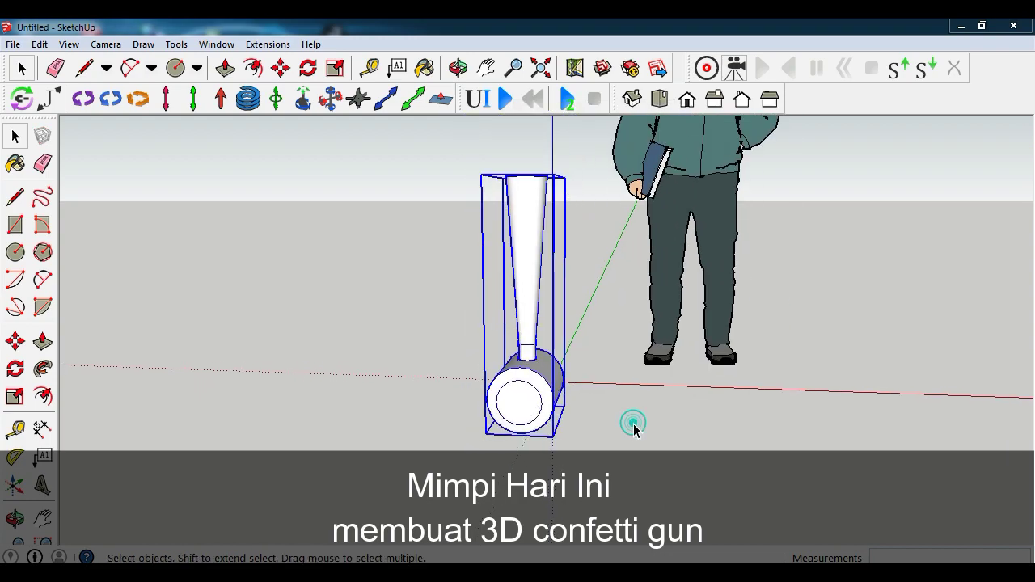
- Rotate the group 15° about the cylinder end's centre so the barrel leans, then check the tilt
{"action": "key", "text": "m"}
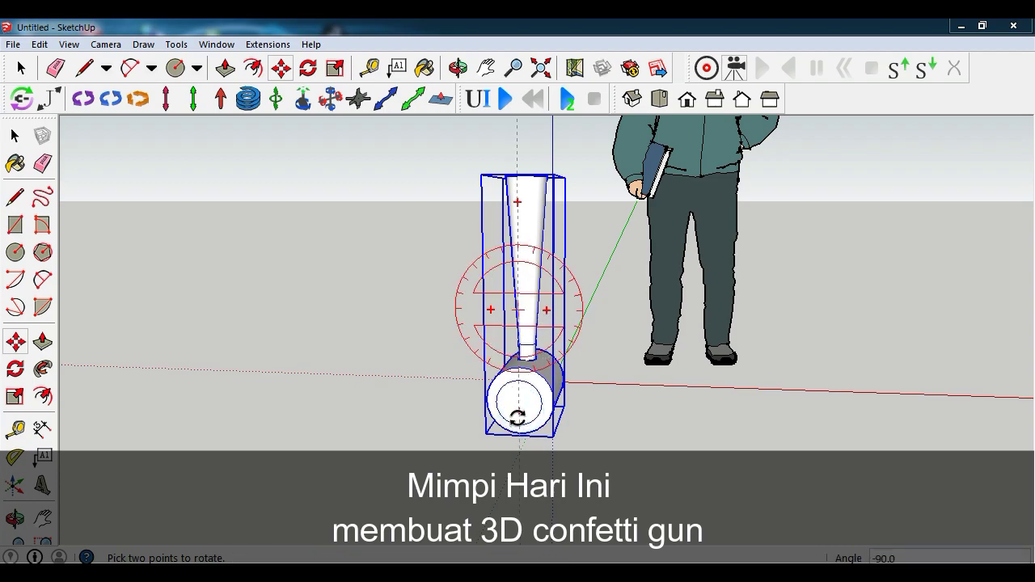
{"action": "scroll", "coordinate": [511, 416], "scroll_direction": "up", "scroll_amount": 5}
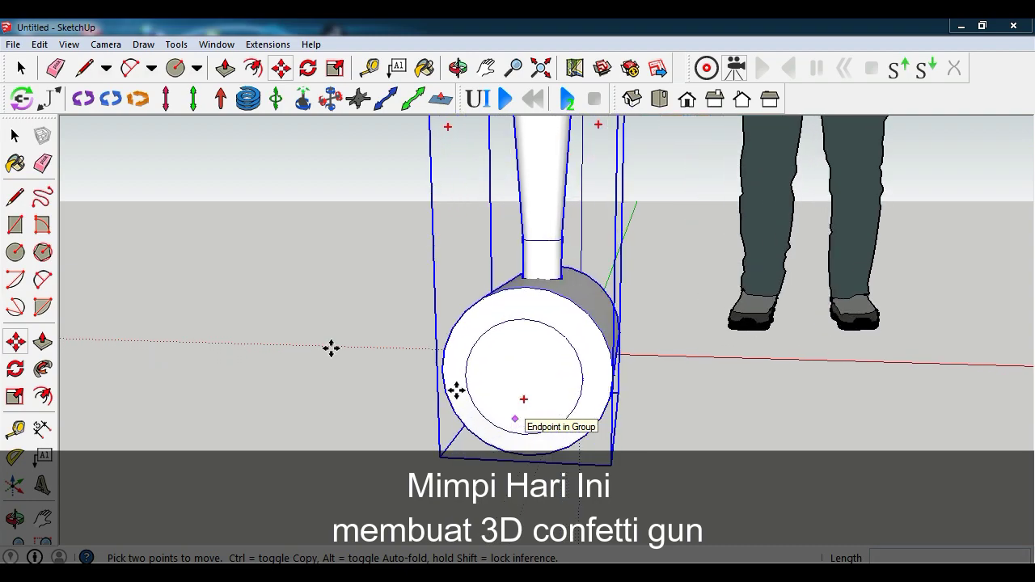
{"action": "left_click", "coordinate": [14, 368]}
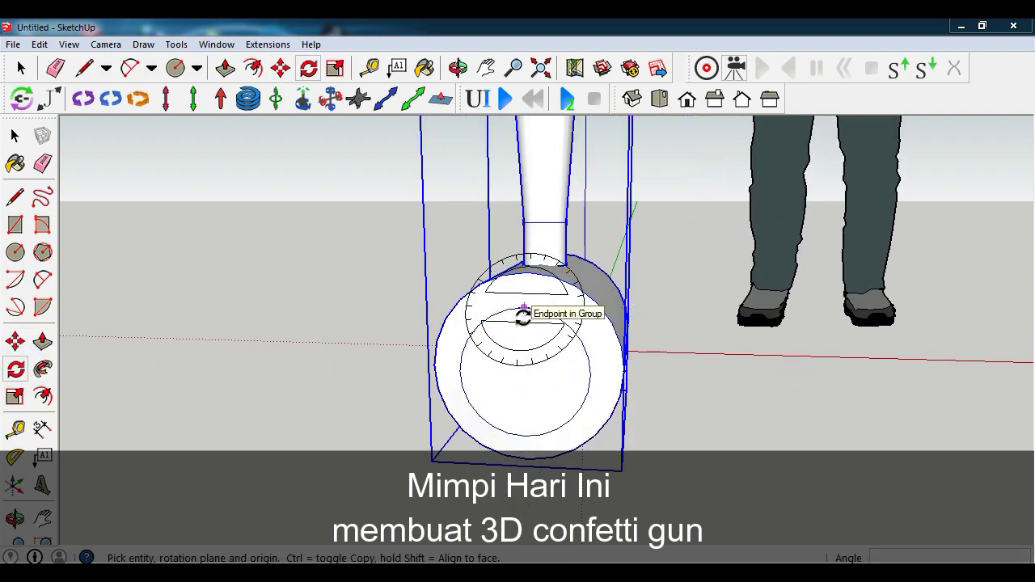
{"action": "left_click", "coordinate": [524, 373]}
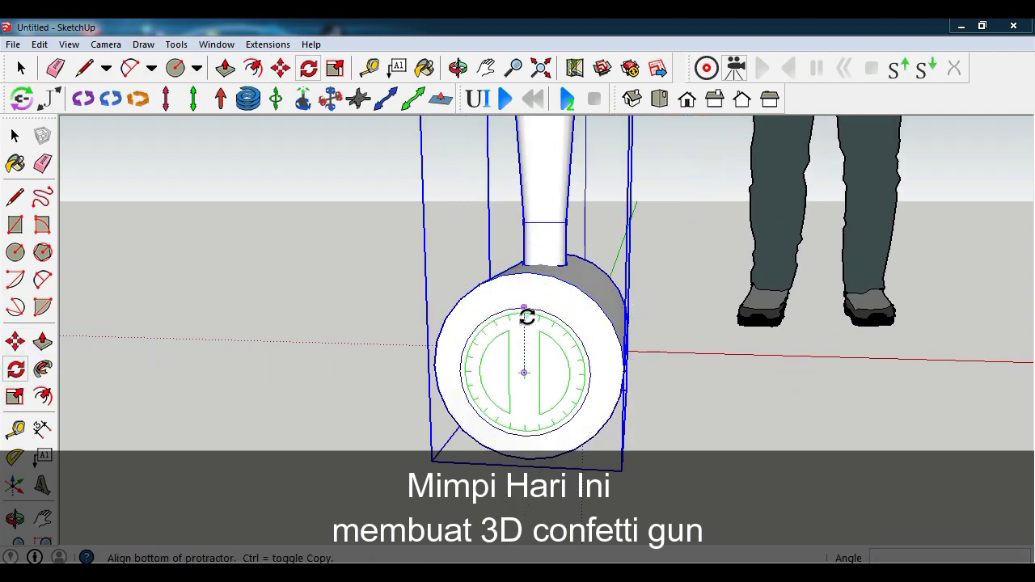
{"action": "left_click", "coordinate": [527, 315]}
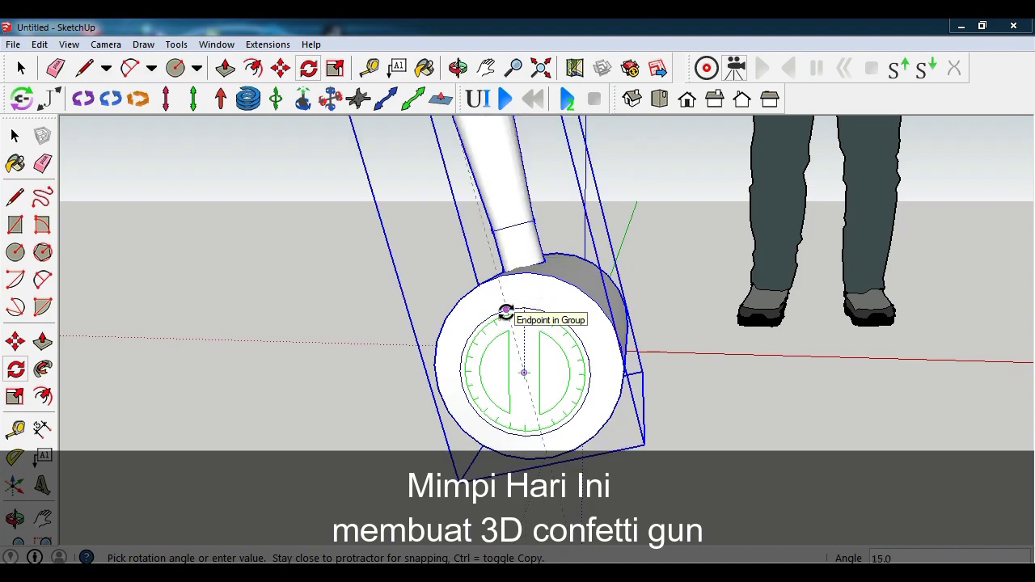
{"action": "scroll", "coordinate": [507, 319], "scroll_direction": "down", "scroll_amount": 2}
{"action": "scroll", "coordinate": [644, 364], "scroll_direction": "down", "scroll_amount": 3}
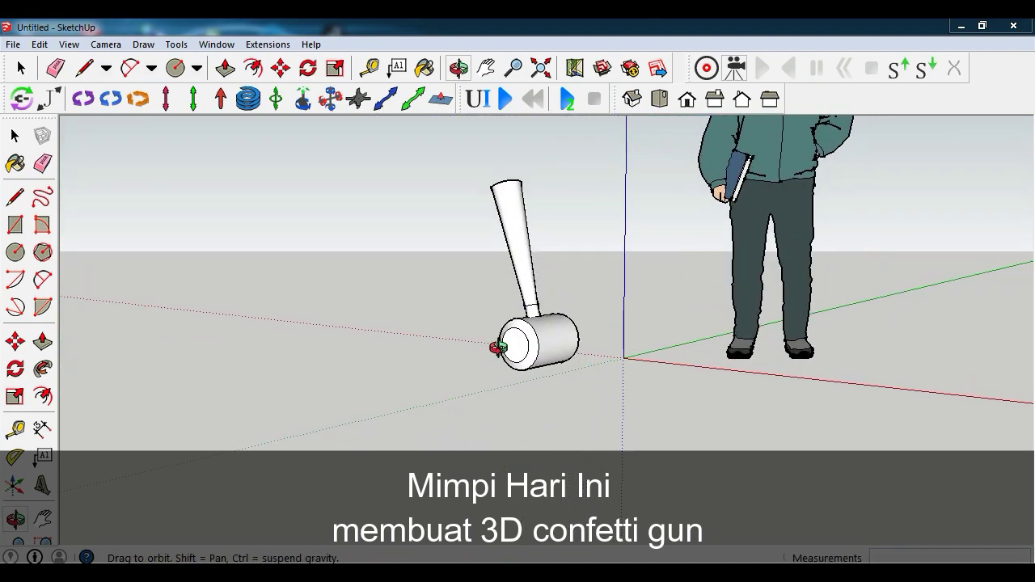
{"action": "mouse_move", "coordinate": [643, 366]}
{"action": "middle_mouse_down"}
{"action": "mouse_move", "coordinate": [552, 368]}
{"action": "mouse_move", "coordinate": [670, 370]}
{"action": "mouse_move", "coordinate": [457, 415]}
{"action": "middle_mouse_up"}
{"action": "scroll", "coordinate": [552, 368], "scroll_direction": "up", "scroll_amount": 2}
{"action": "scroll", "coordinate": [552, 368], "scroll_direction": "up", "scroll_amount": 2}
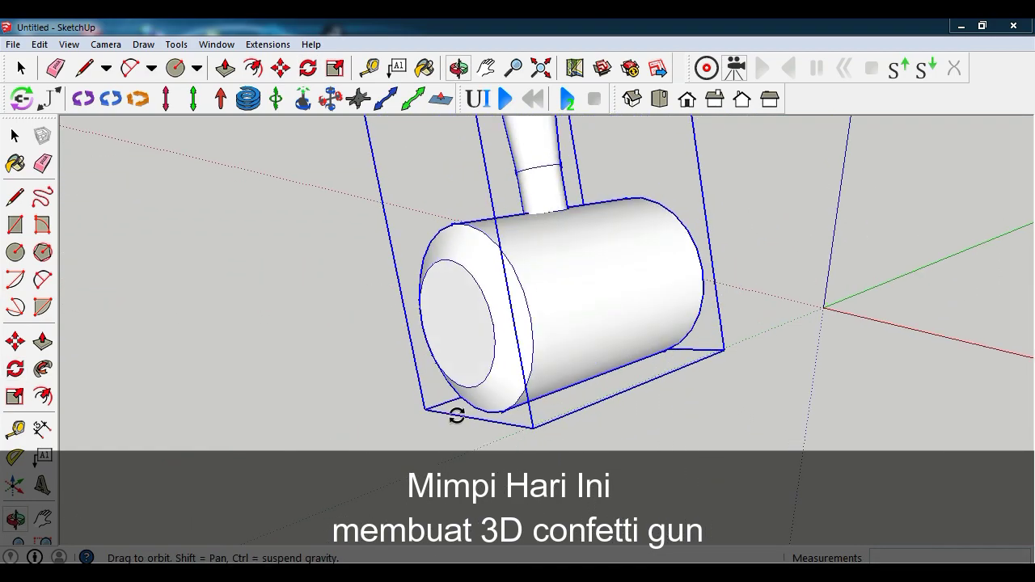
{"action": "scroll", "coordinate": [554, 358], "scroll_direction": "down", "scroll_amount": 2}
{"action": "middle_click_drag", "start_coordinate": [554, 359], "coordinate": [688, 346]}
{"action": "scroll", "coordinate": [721, 328], "scroll_direction": "up", "scroll_amount": 2}
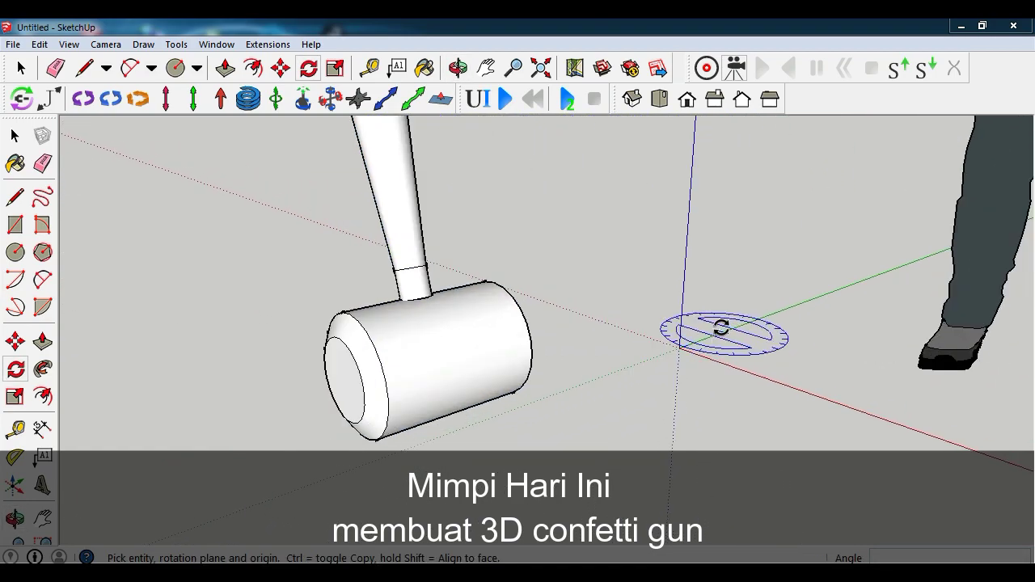
{"action": "scroll", "coordinate": [721, 327], "scroll_direction": "up", "scroll_amount": 2}
- Draw a small square at the origin and push/pull it up 150mm into a slender post
{"action": "key", "text": "c"}
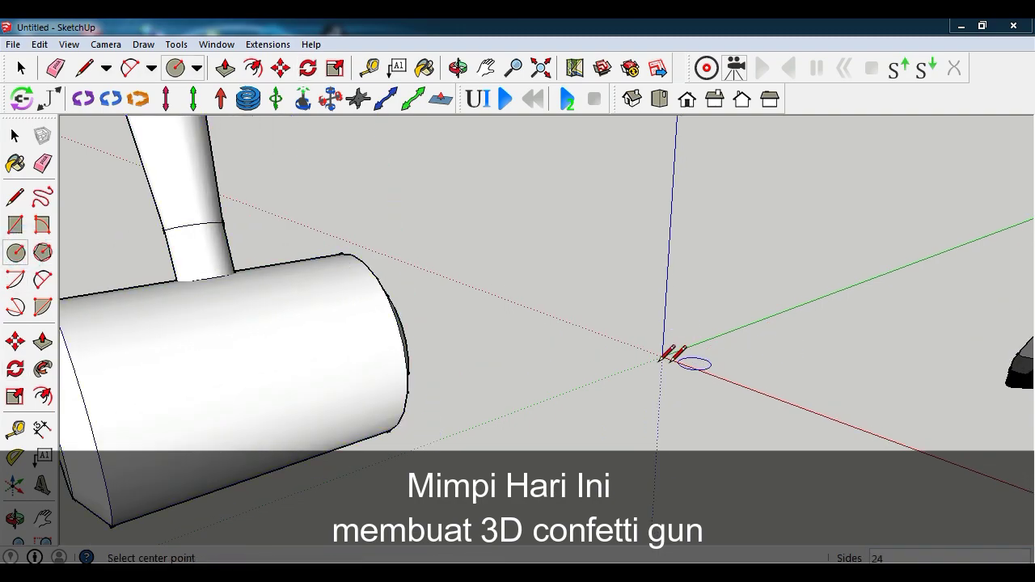
{"action": "middle_click_drag", "start_coordinate": [719, 295], "coordinate": [656, 361]}
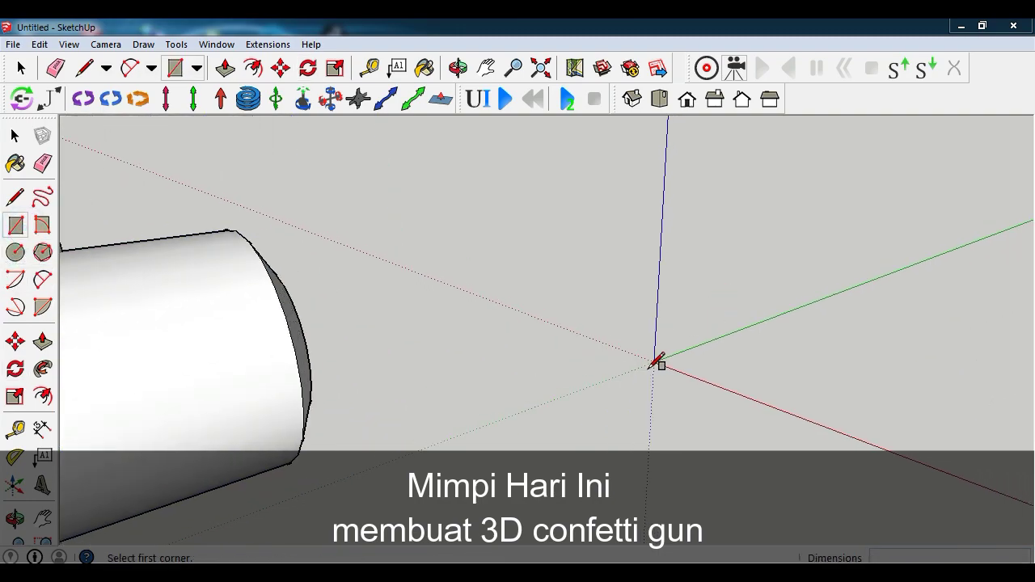
{"action": "left_click", "coordinate": [653, 361]}
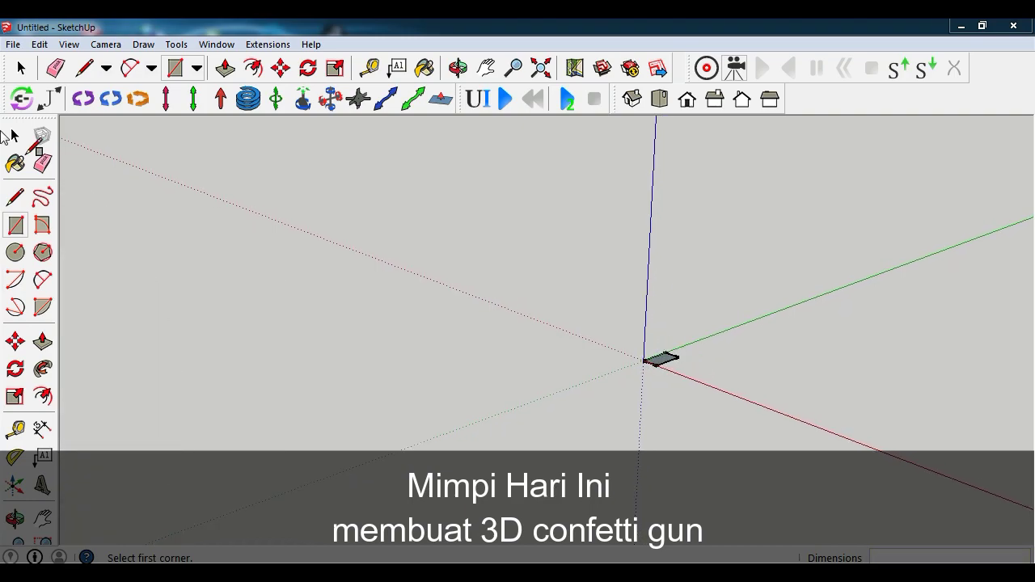
{"action": "left_click", "coordinate": [41, 341]}
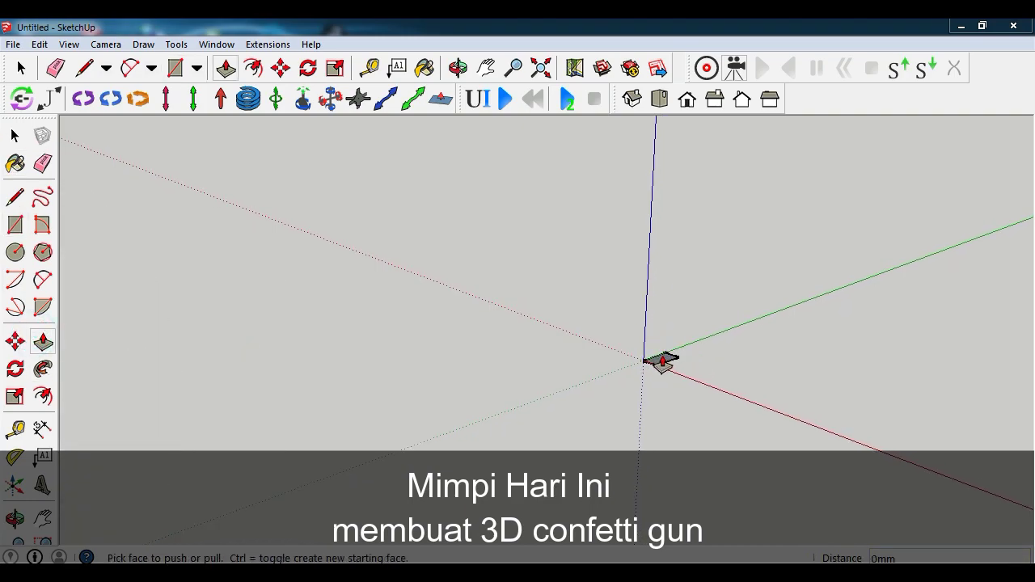
{"action": "left_click", "coordinate": [661, 362]}
{"action": "type", "text": "150"}
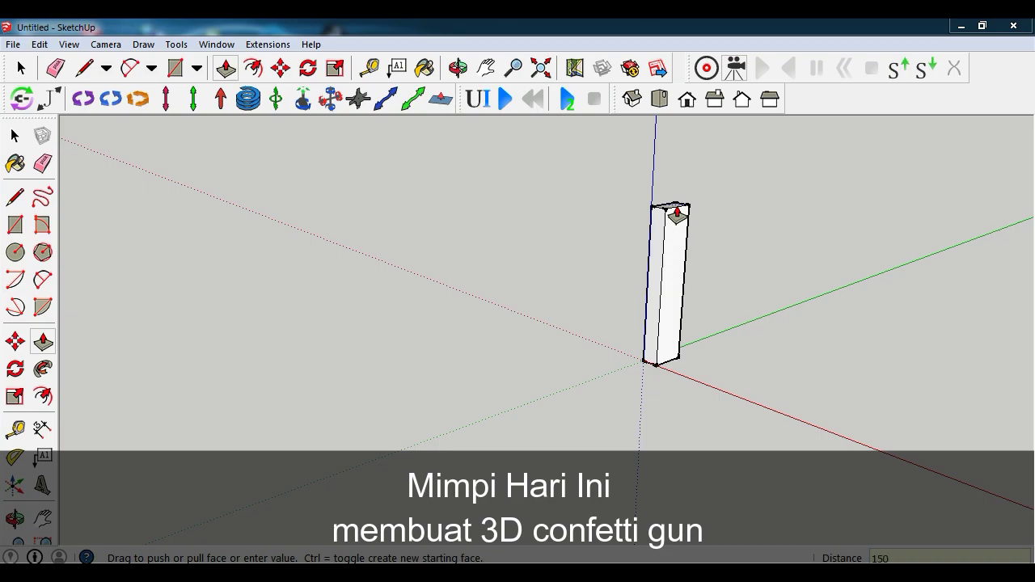
{"action": "key", "text": "Return"}
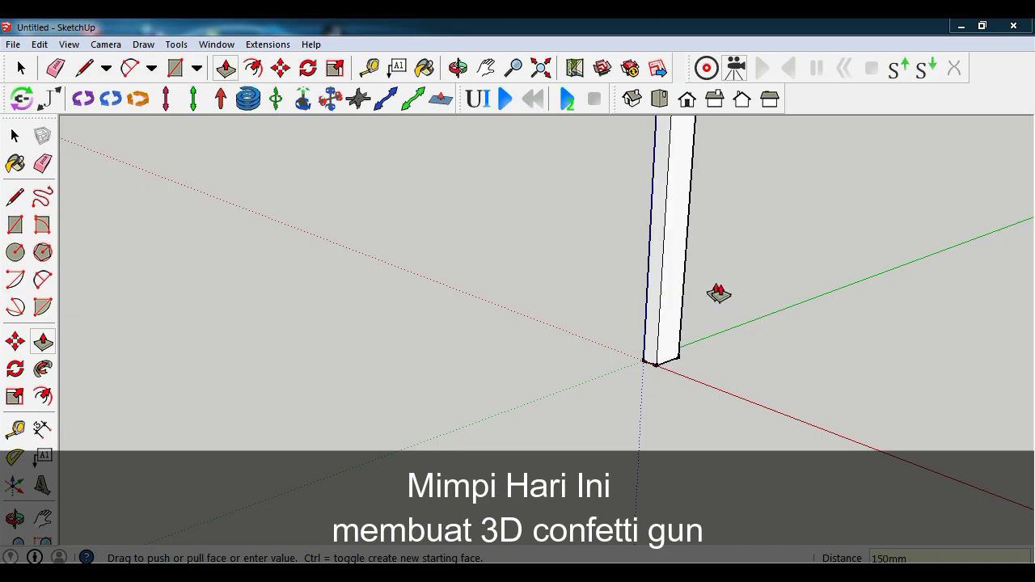
{"action": "middle_click_drag", "start_coordinate": [706, 280], "coordinate": [693, 226]}
{"action": "key", "text": "o"}
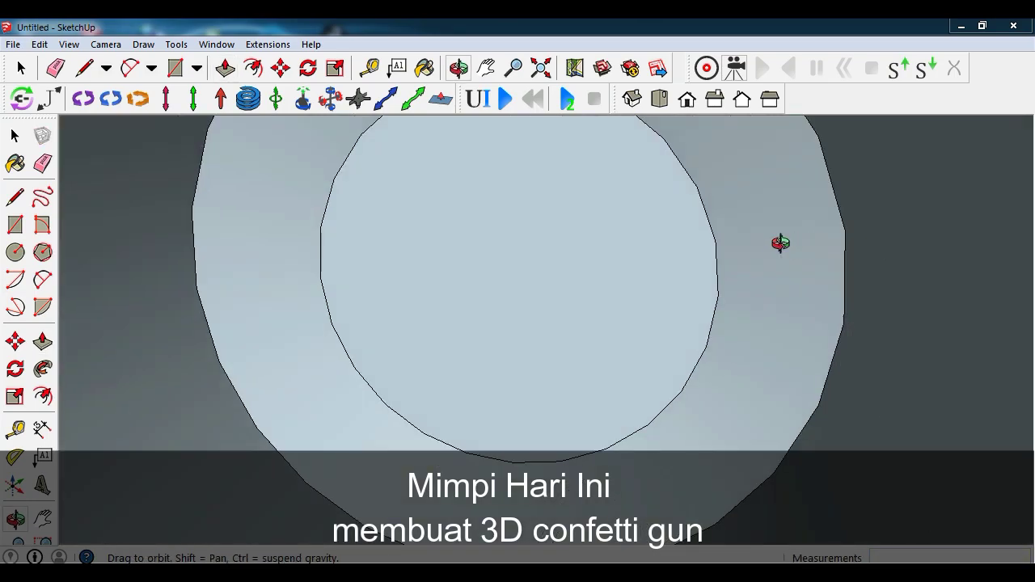
{"action": "scroll", "coordinate": [727, 242], "scroll_direction": "down", "scroll_amount": 5}
{"action": "key", "text": "p"}
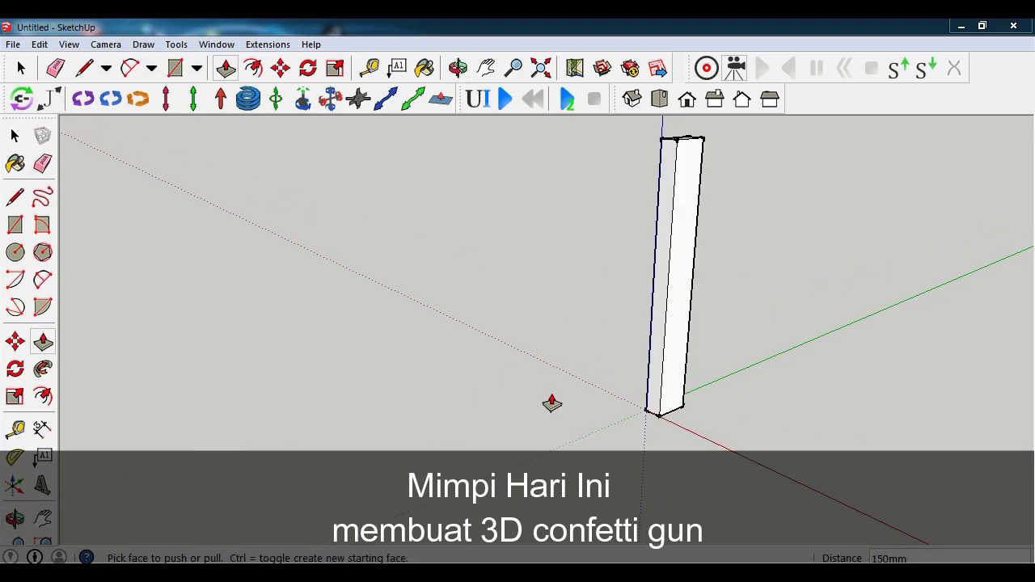
{"action": "scroll", "coordinate": [662, 310], "scroll_direction": "down", "scroll_amount": 2}
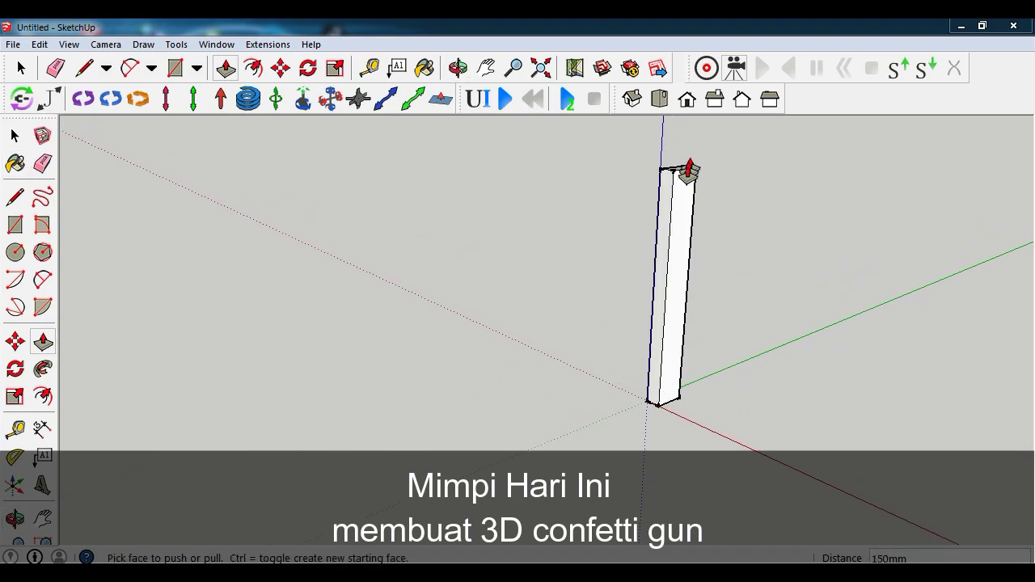
{"action": "scroll", "coordinate": [685, 168], "scroll_direction": "up", "scroll_amount": 3}
{"action": "key", "text": "space"}
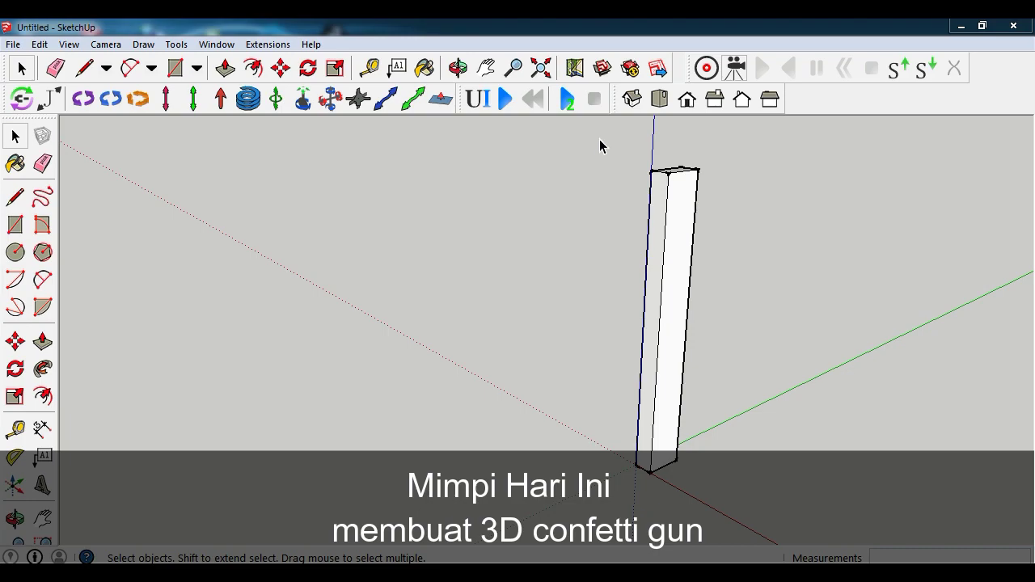
- Make the post a group and tilt it with the Move tool's rotate grip
{"action": "left_click", "coordinate": [660, 425]}
{"action": "right_click", "coordinate": [673, 297]}
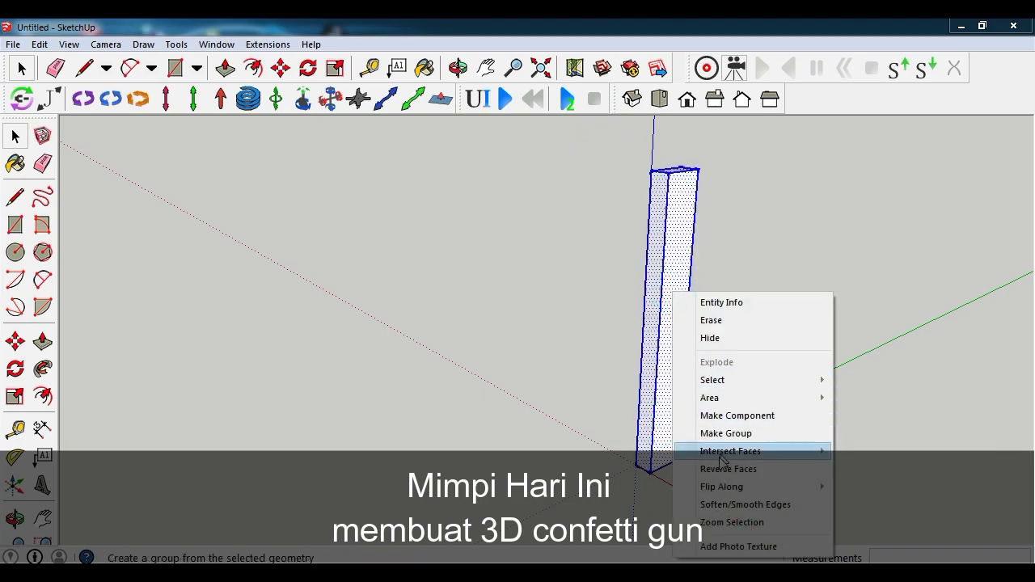
{"action": "left_click", "coordinate": [686, 434]}
{"action": "middle_click_drag", "start_coordinate": [667, 329], "coordinate": [653, 277]}
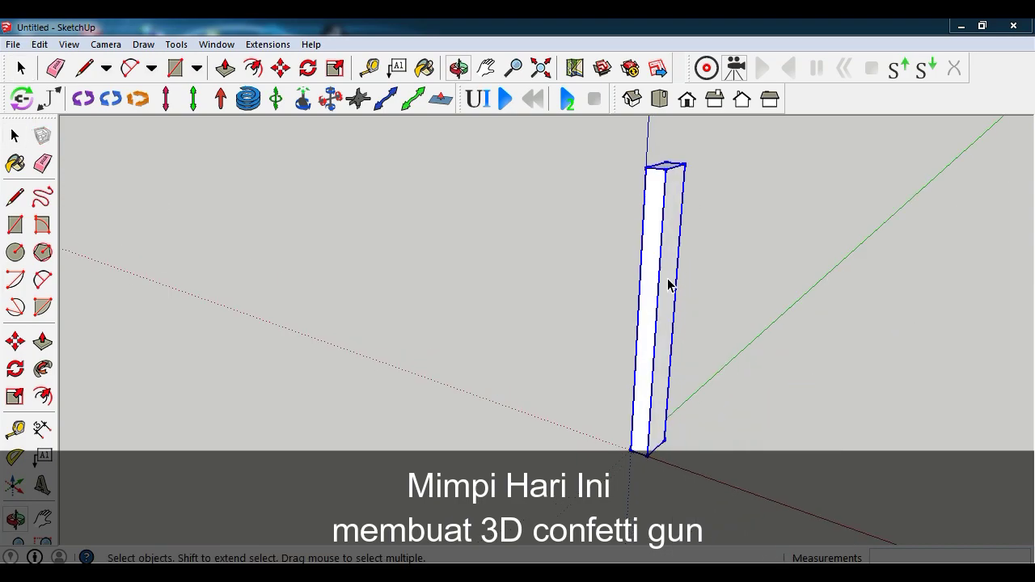
{"action": "left_click", "coordinate": [17, 341]}
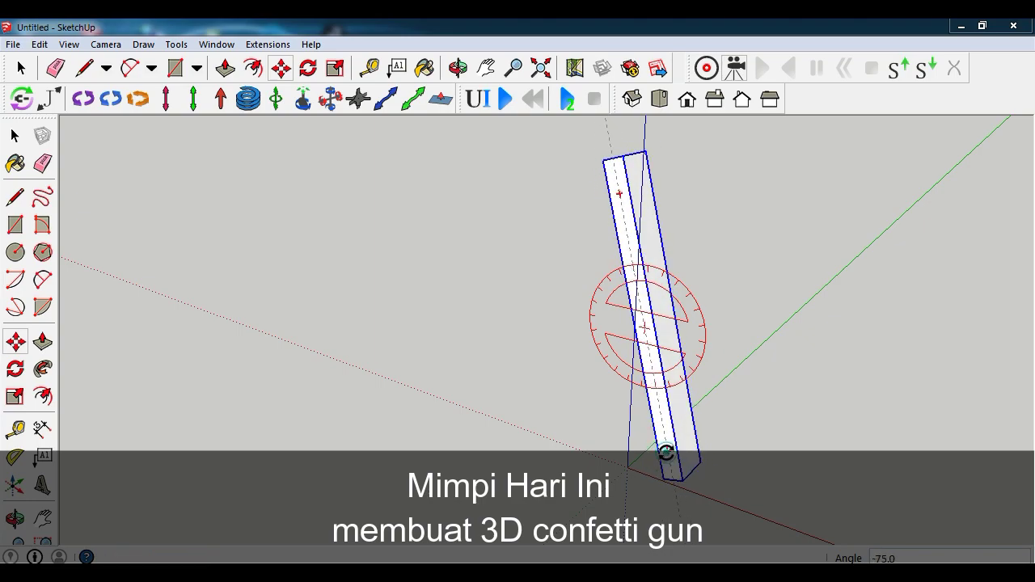
{"action": "left_click", "coordinate": [666, 453]}
{"action": "mouse_move", "coordinate": [649, 339]}
{"action": "middle_mouse_down"}
{"action": "mouse_move", "coordinate": [777, 374]}
{"action": "mouse_move", "coordinate": [665, 353]}
{"action": "middle_mouse_up"}
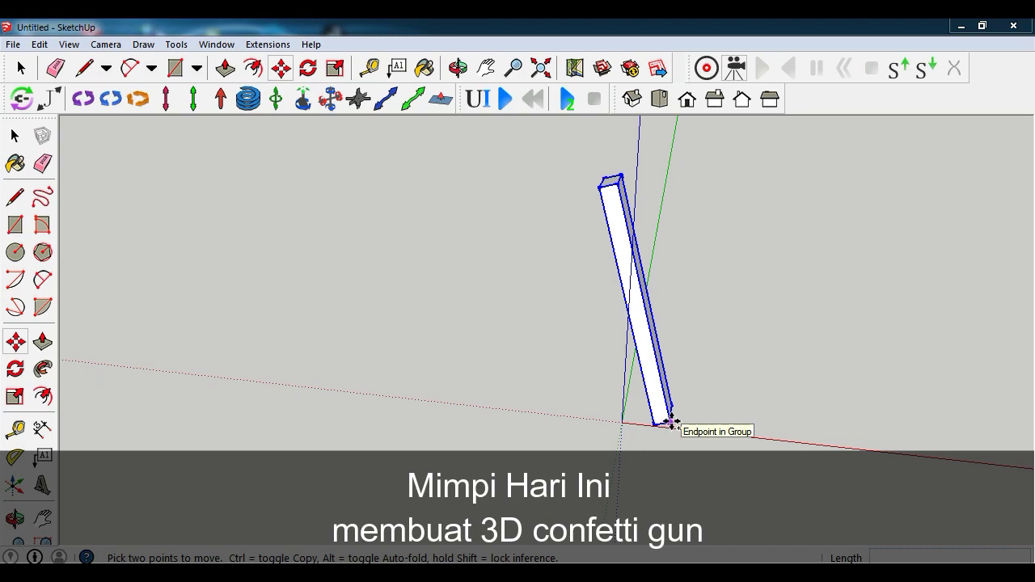
- Copy the tilted post to the left and rotate the copy to lean the opposite way
{"action": "left_click", "coordinate": [670, 421]}
{"action": "key", "text": "ctrl"}
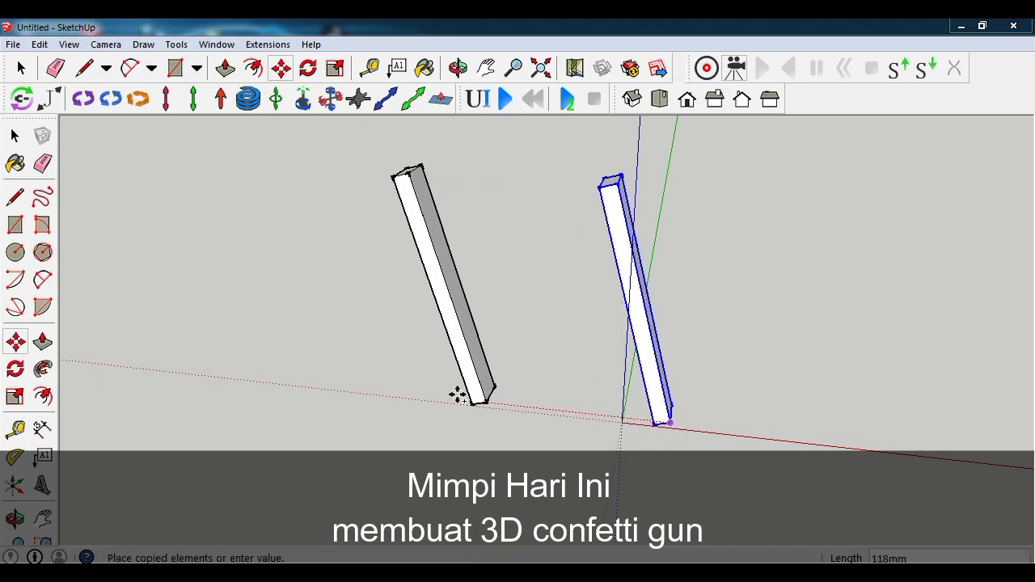
{"action": "left_click", "coordinate": [452, 391]}
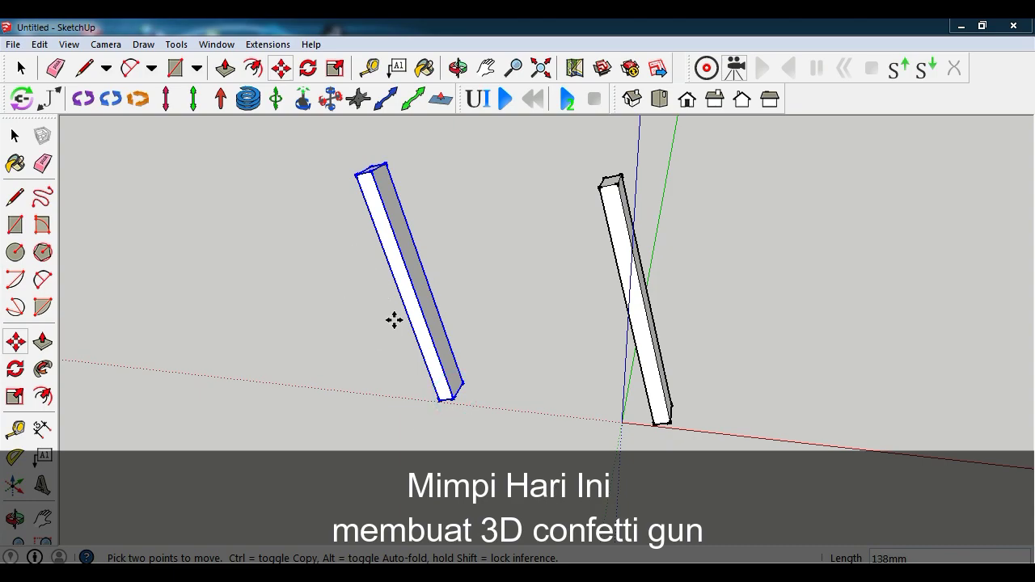
{"action": "left_click", "coordinate": [438, 380]}
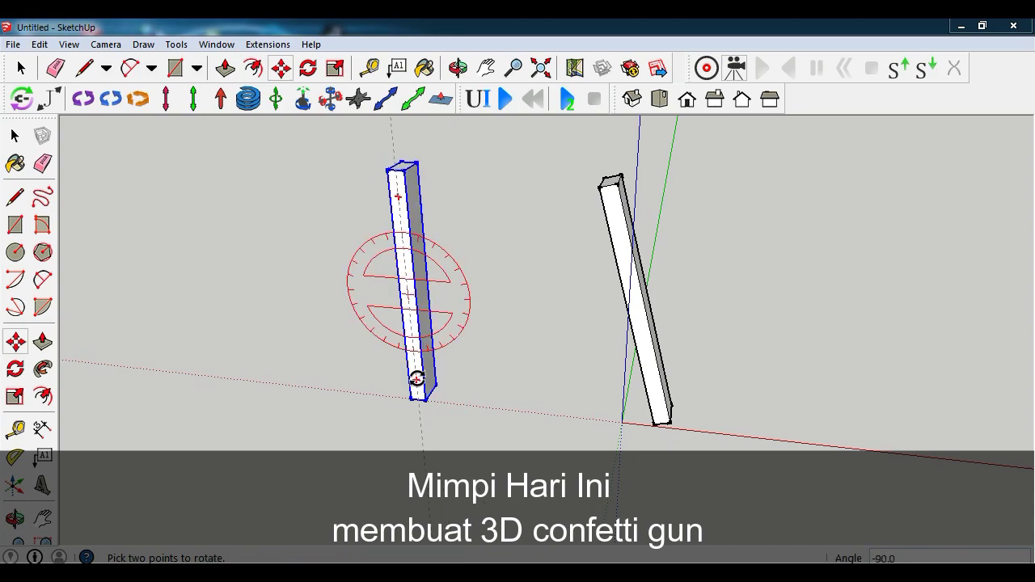
{"action": "left_click", "coordinate": [397, 370]}
{"action": "key", "text": "m"}
{"action": "mouse_move", "coordinate": [514, 309]}
{"action": "middle_mouse_down"}
{"action": "mouse_move", "coordinate": [568, 286]}
{"action": "mouse_move", "coordinate": [619, 310]}
{"action": "mouse_move", "coordinate": [654, 347]}
{"action": "mouse_move", "coordinate": [485, 339]}
{"action": "middle_mouse_up"}
{"action": "left_click", "coordinate": [15, 135]}
{"action": "left_click", "coordinate": [410, 166]}
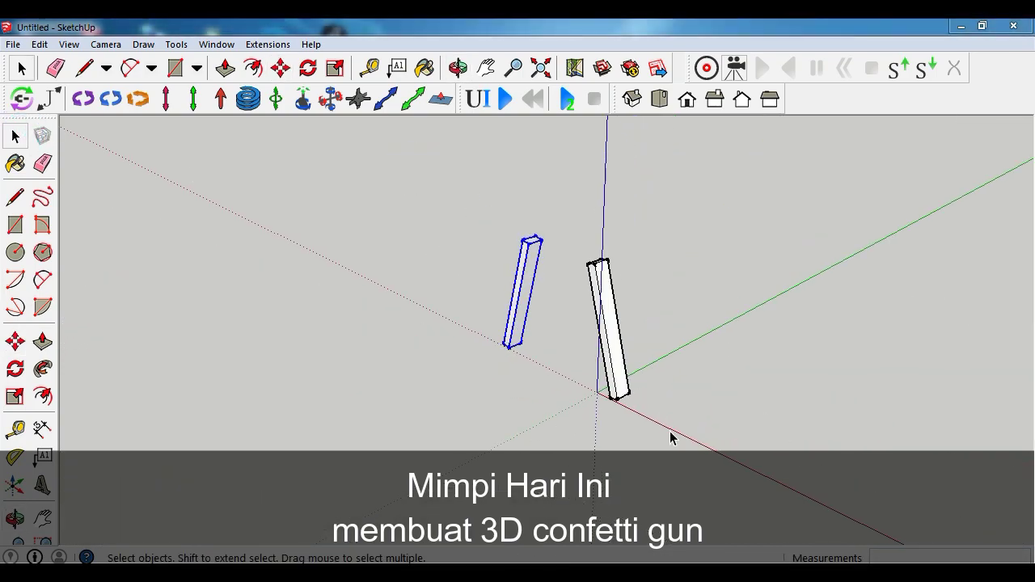
- Combine the two angled legs into one group
{"action": "right_click", "coordinate": [614, 364]}
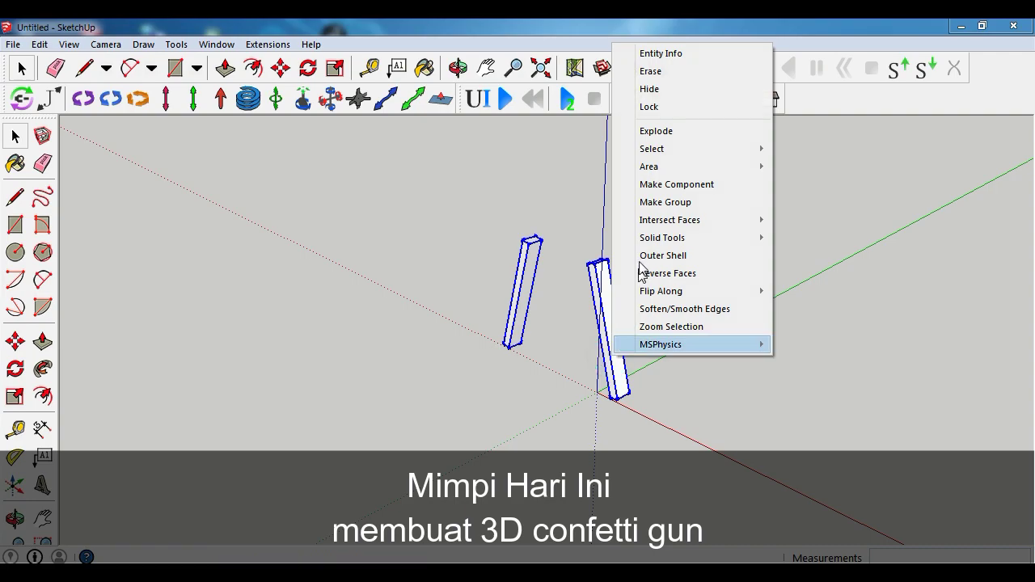
{"action": "left_click", "coordinate": [654, 201]}
{"action": "mouse_move", "coordinate": [651, 383]}
{"action": "middle_mouse_down"}
{"action": "mouse_move", "coordinate": [649, 415]}
{"action": "mouse_move", "coordinate": [319, 554]}
{"action": "mouse_move", "coordinate": [24, 445]}
{"action": "middle_mouse_up"}
{"action": "scroll", "coordinate": [512, 388], "scroll_direction": "up", "scroll_amount": 3}
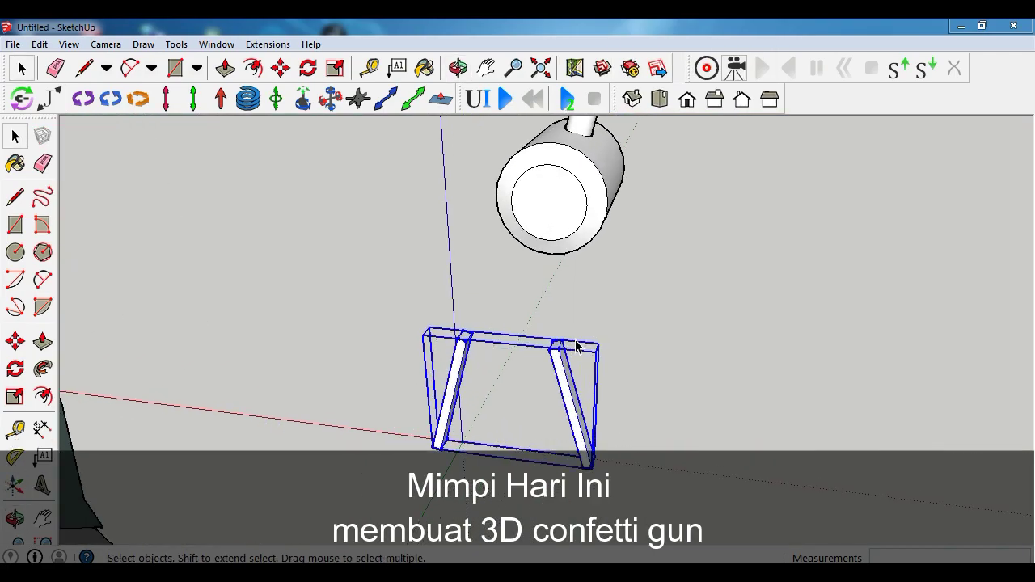
- Move the leg group under the cylinder body, orbiting around to check the alignment
{"action": "left_click", "coordinate": [16, 342]}
{"action": "mouse_move", "coordinate": [520, 342]}
{"action": "middle_mouse_down"}
{"action": "mouse_move", "coordinate": [490, 406]}
{"action": "mouse_move", "coordinate": [415, 360]}
{"action": "middle_mouse_up"}
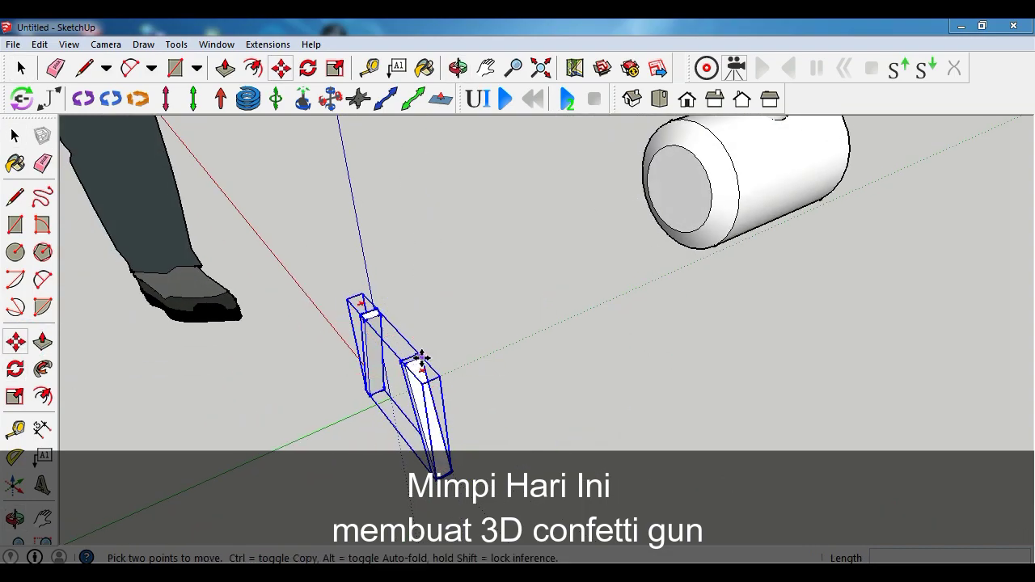
{"action": "left_click", "coordinate": [421, 358]}
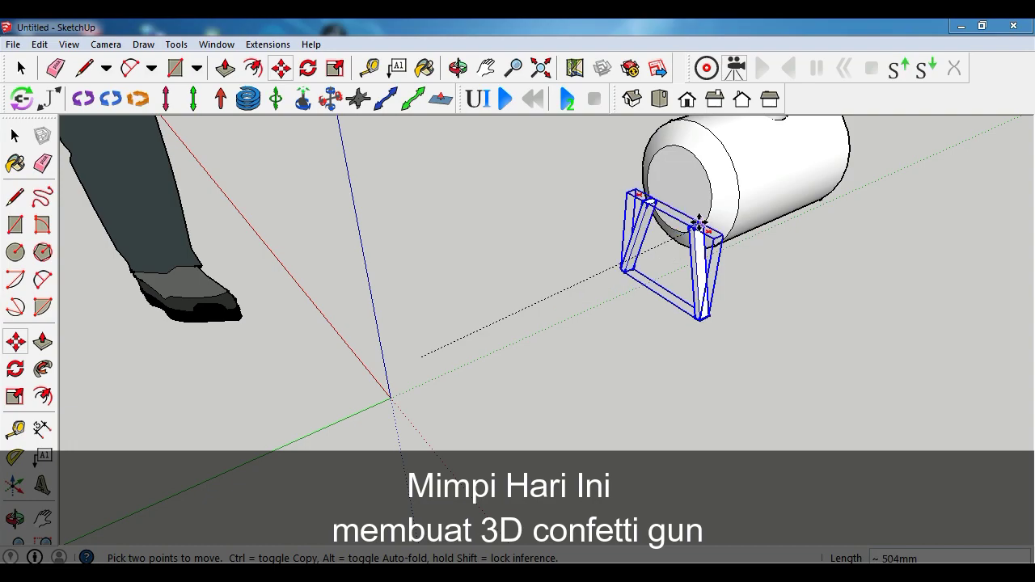
{"action": "left_click", "coordinate": [700, 219]}
{"action": "mouse_move", "coordinate": [700, 220]}
{"action": "middle_mouse_down"}
{"action": "mouse_move", "coordinate": [785, 226]}
{"action": "mouse_move", "coordinate": [652, 180]}
{"action": "mouse_move", "coordinate": [624, 272]}
{"action": "mouse_move", "coordinate": [725, 235]}
{"action": "mouse_move", "coordinate": [753, 162]}
{"action": "mouse_move", "coordinate": [813, 166]}
{"action": "mouse_move", "coordinate": [746, 215]}
{"action": "mouse_move", "coordinate": [644, 157]}
{"action": "middle_mouse_up"}
{"action": "scroll", "coordinate": [648, 183], "scroll_direction": "up", "scroll_amount": 2}
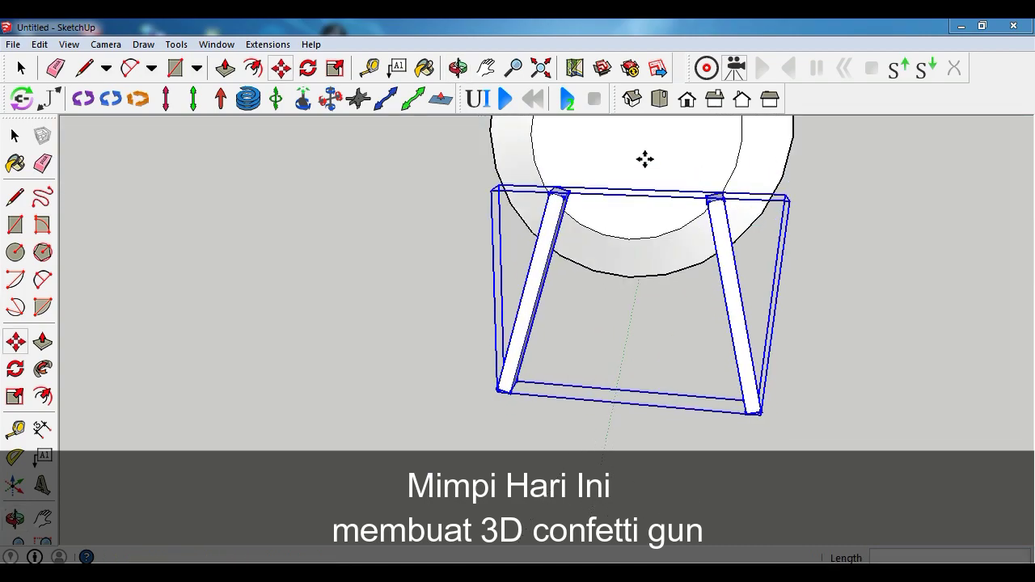
{"action": "scroll", "coordinate": [599, 152], "scroll_direction": "up", "scroll_amount": 2}
{"action": "scroll", "coordinate": [599, 152], "scroll_direction": "up", "scroll_amount": 2}
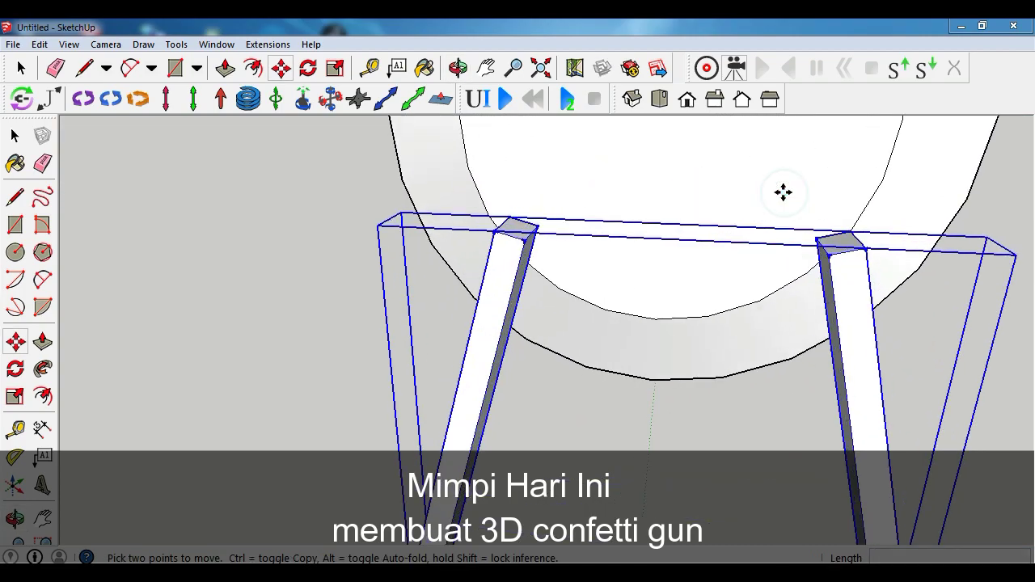
{"action": "left_click", "coordinate": [782, 192]}
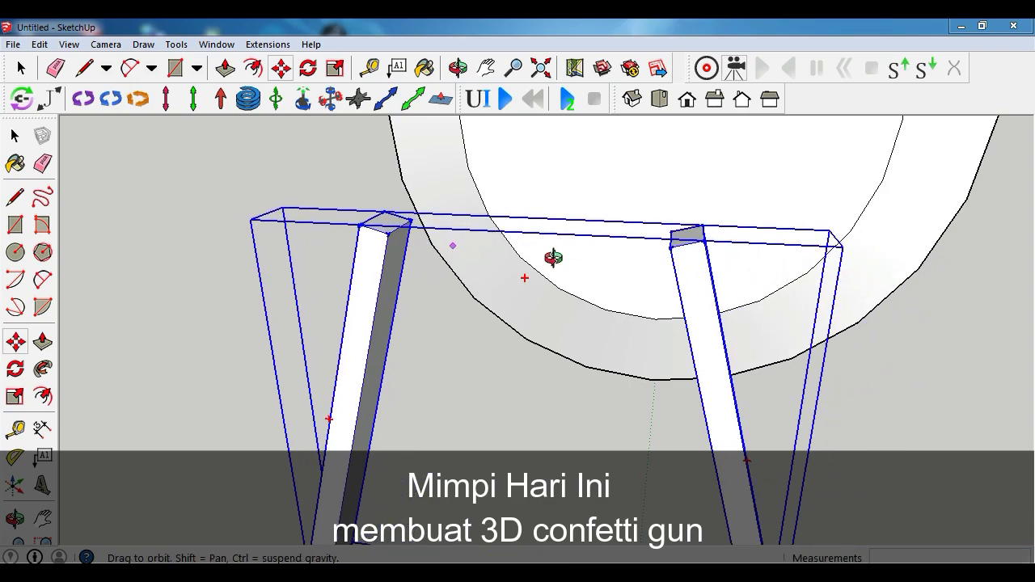
{"action": "middle_click_drag", "start_coordinate": [550, 257], "coordinate": [822, 242]}
{"action": "scroll", "coordinate": [494, 273], "scroll_direction": "up", "scroll_amount": 2}
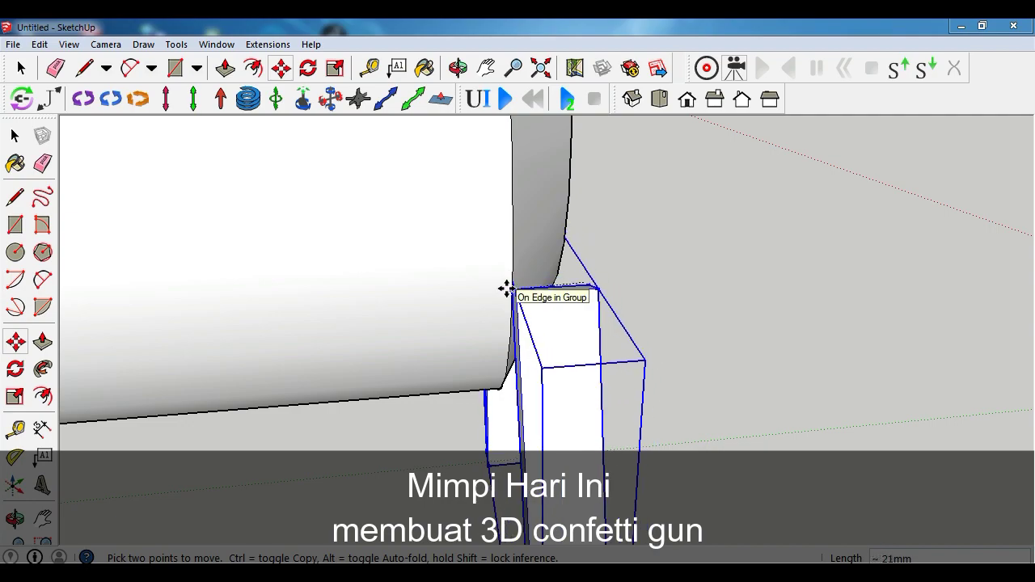
{"action": "middle_click_drag", "start_coordinate": [623, 293], "coordinate": [309, 384]}
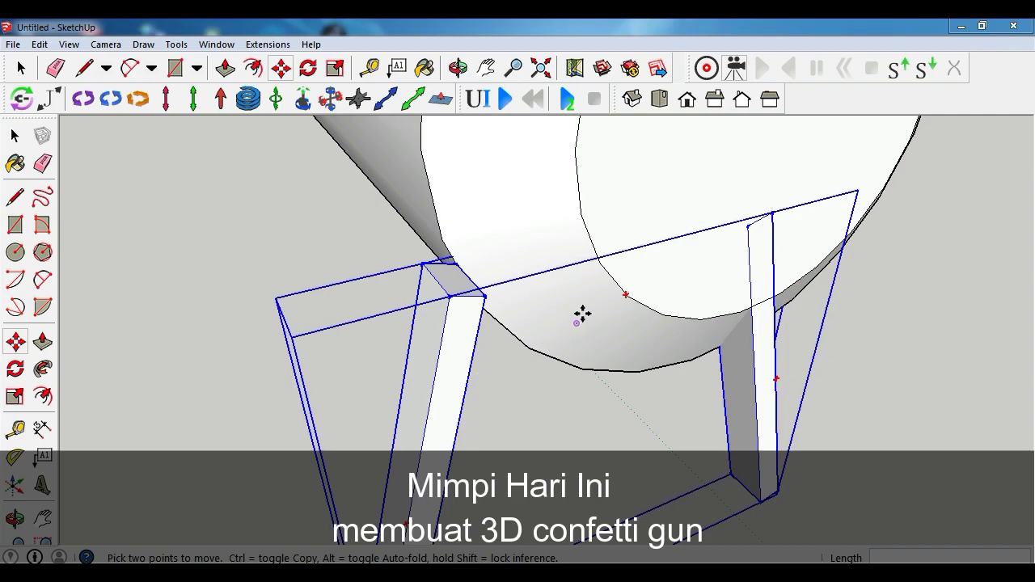
{"action": "scroll", "coordinate": [582, 314], "scroll_direction": "down", "scroll_amount": 3}
{"action": "middle_click_drag", "start_coordinate": [582, 307], "coordinate": [497, 259]}
{"action": "scroll", "coordinate": [496, 258], "scroll_direction": "up", "scroll_amount": 3}
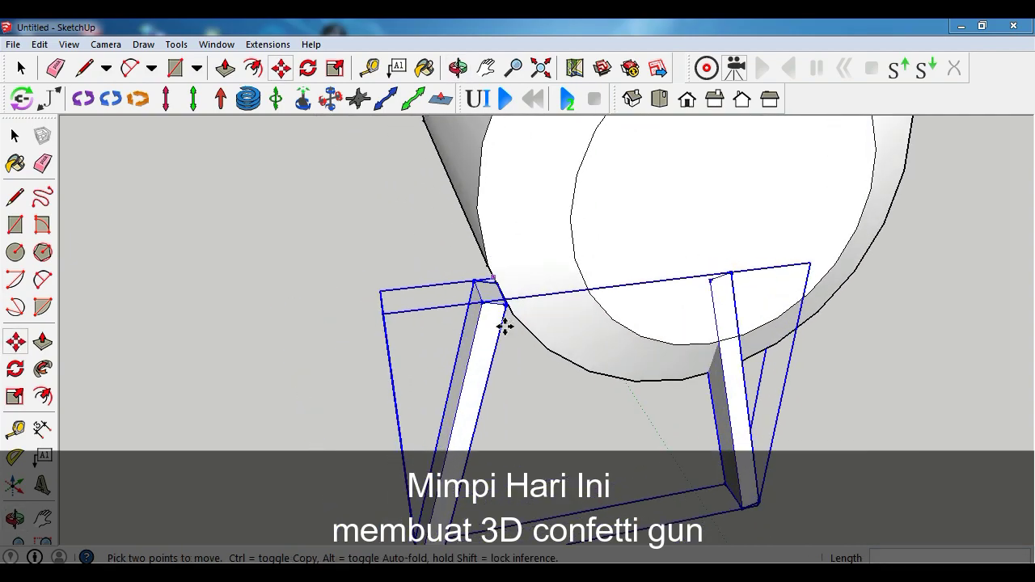
- Shift the legs up against the cylinder's underside and explode the leg group
{"action": "left_click", "coordinate": [502, 300]}
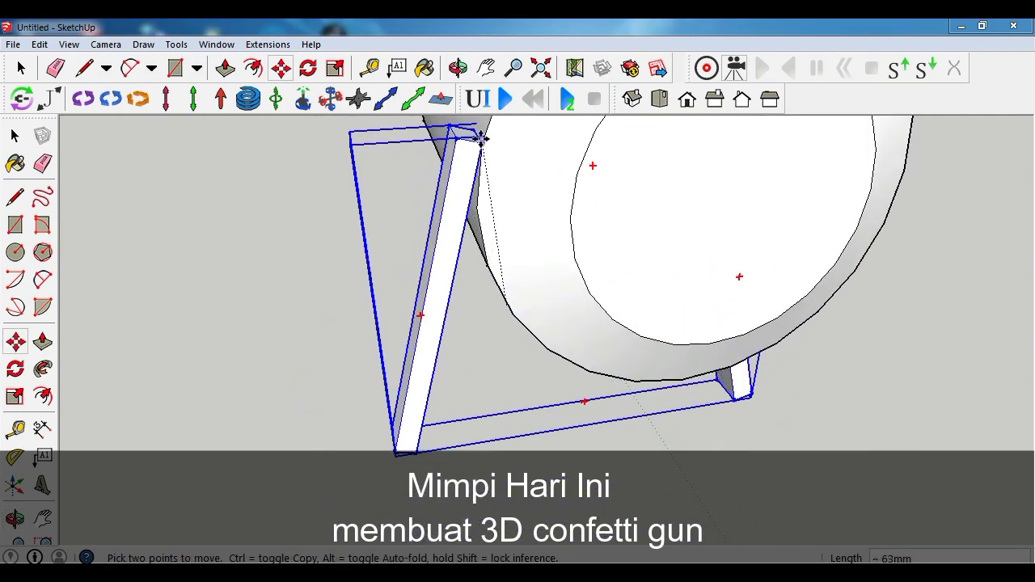
{"action": "scroll", "coordinate": [584, 224], "scroll_direction": "down", "scroll_amount": 1}
{"action": "scroll", "coordinate": [593, 231], "scroll_direction": "down", "scroll_amount": 2}
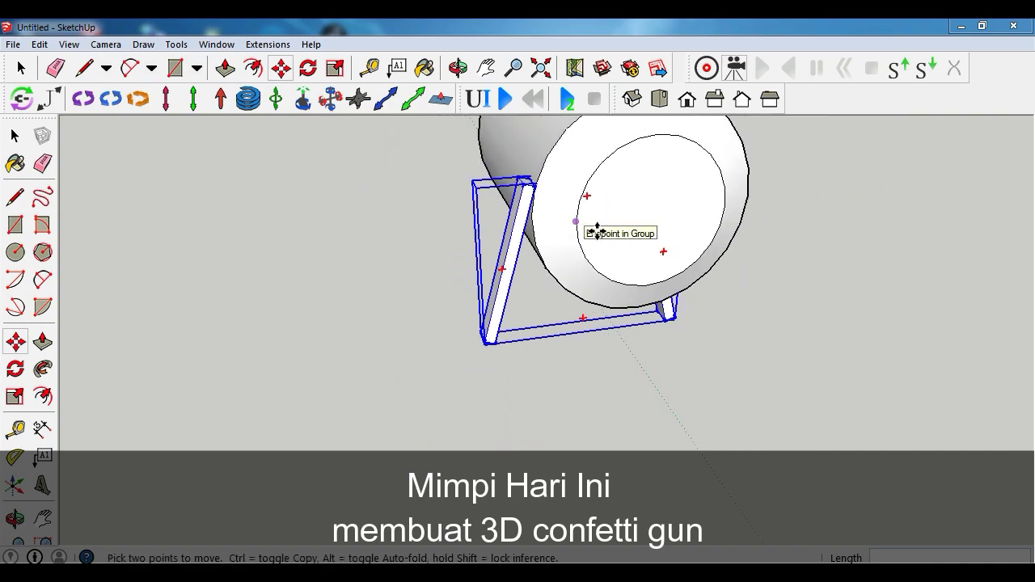
{"action": "middle_click", "coordinate": [729, 270]}
{"action": "middle_click_drag", "start_coordinate": [729, 269], "coordinate": [639, 263]}
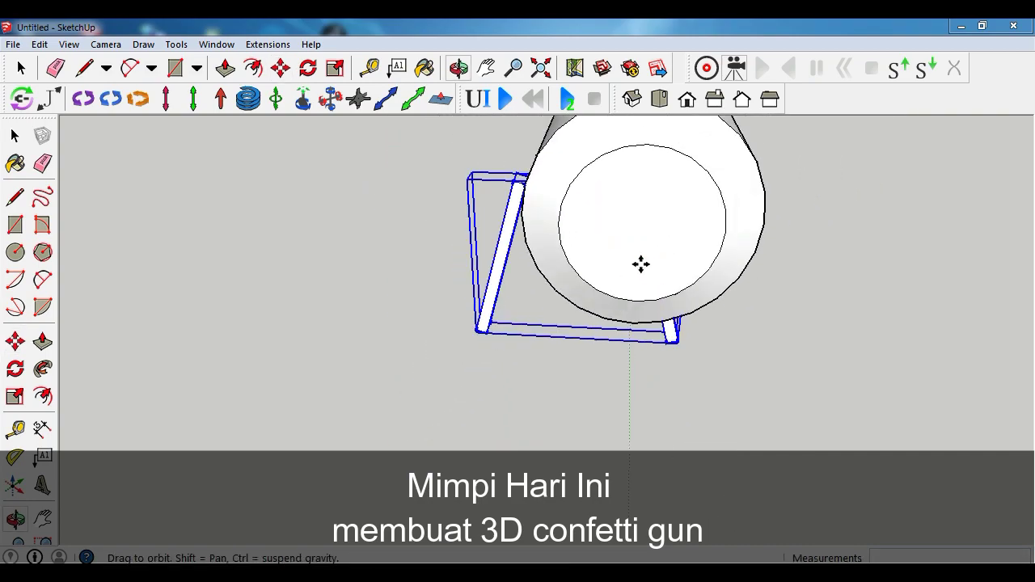
{"action": "right_click", "coordinate": [502, 244]}
{"action": "left_click", "coordinate": [570, 340]}
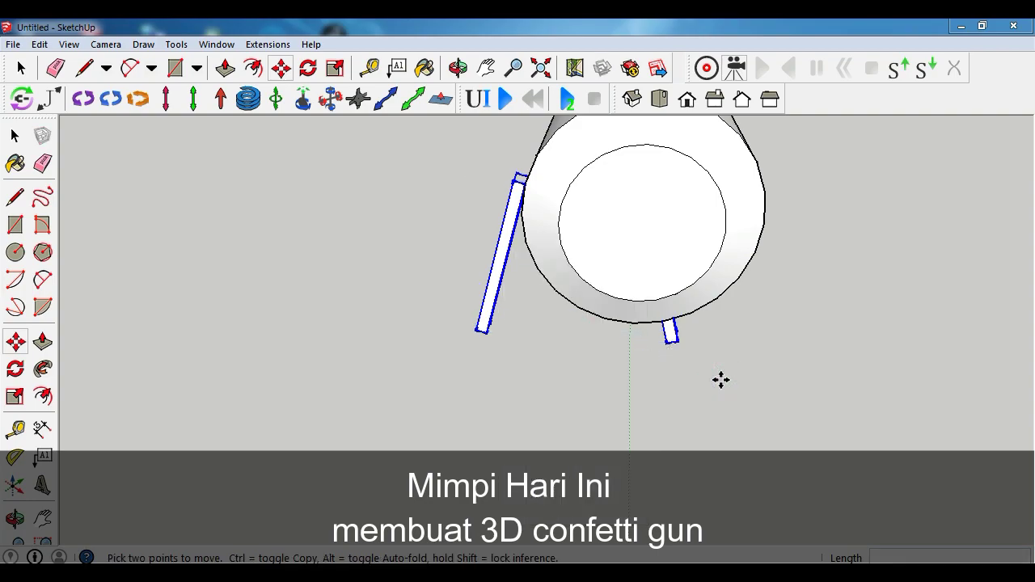
- Select the second leg and move it beside the cylinder's right side
{"action": "left_click", "coordinate": [720, 379]}
{"action": "left_click", "coordinate": [14, 135]}
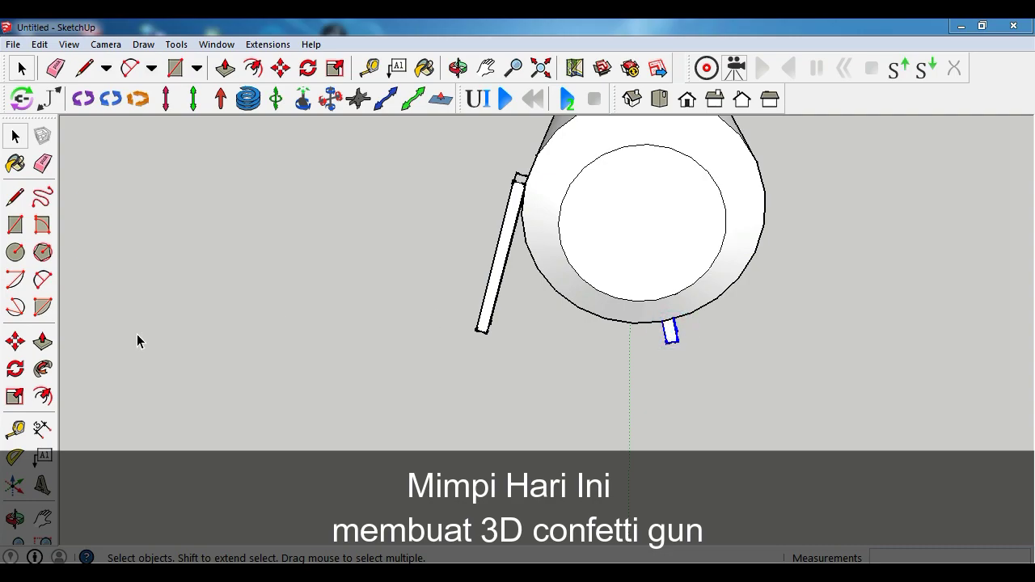
{"action": "left_click", "coordinate": [14, 340]}
{"action": "left_click", "coordinate": [616, 398]}
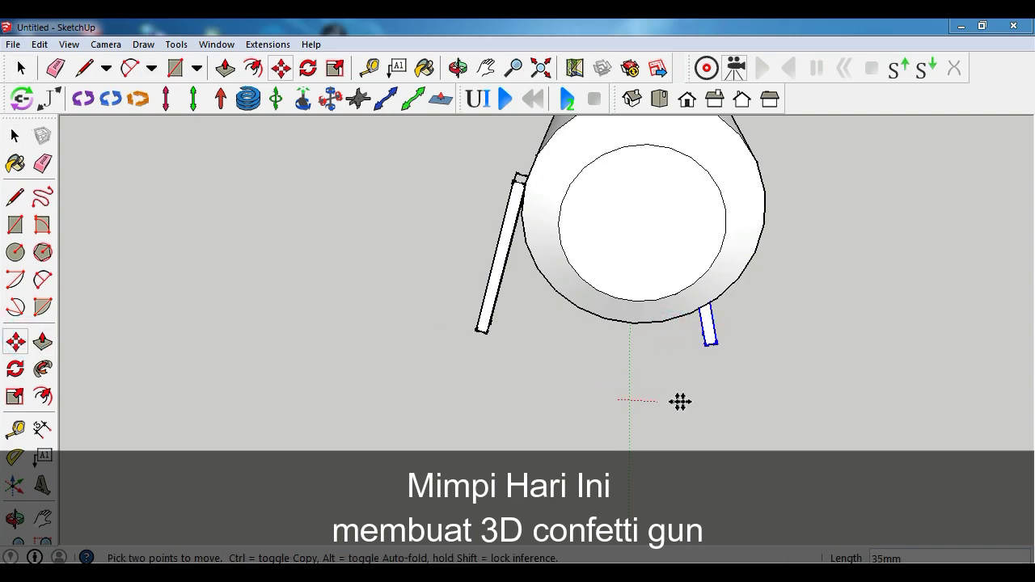
{"action": "left_click", "coordinate": [756, 398]}
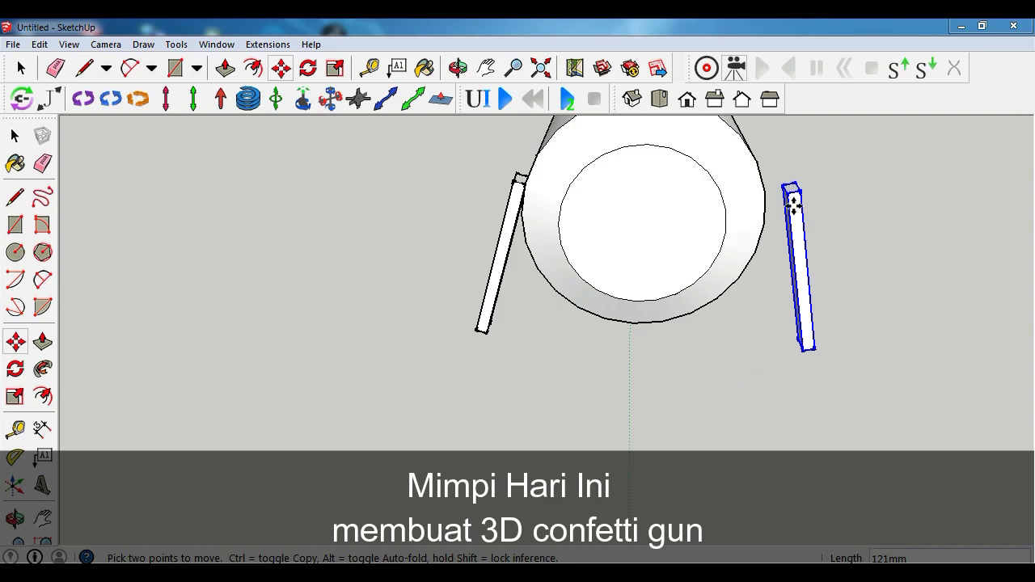
{"action": "scroll", "coordinate": [790, 198], "scroll_direction": "up", "scroll_amount": 1}
{"action": "scroll", "coordinate": [788, 190], "scroll_direction": "up", "scroll_amount": 2}
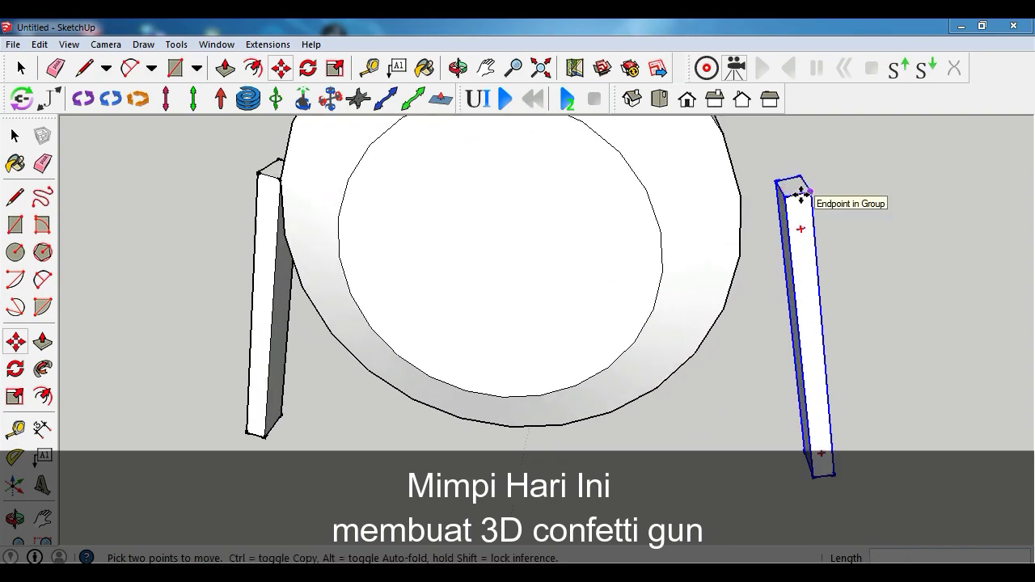
- Snap the right leg's top corner onto the cylinder edge and orbit to a frontal view
{"action": "left_click", "coordinate": [783, 195]}
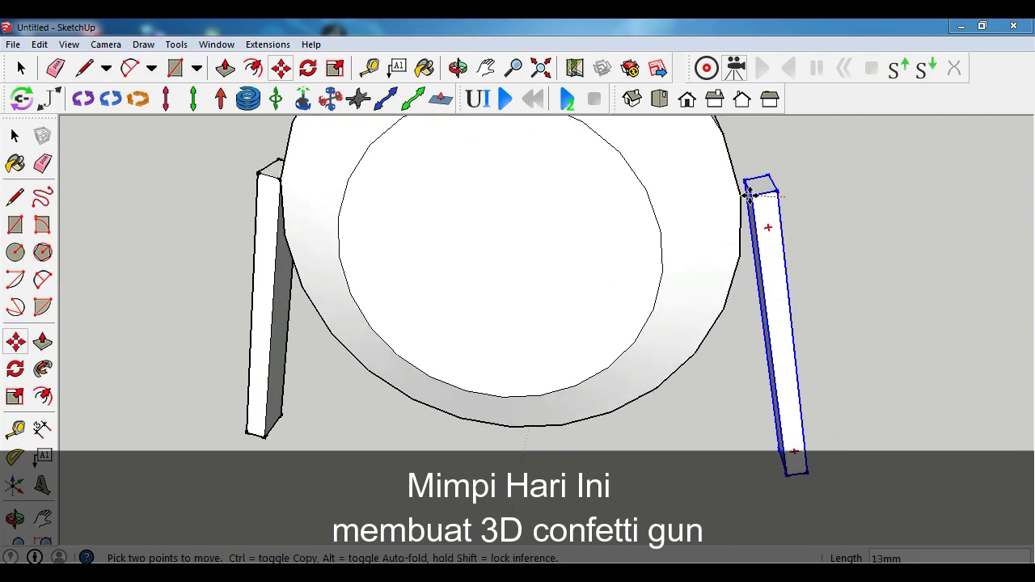
{"action": "left_click", "coordinate": [737, 195]}
{"action": "scroll", "coordinate": [711, 238], "scroll_direction": "down", "scroll_amount": 2}
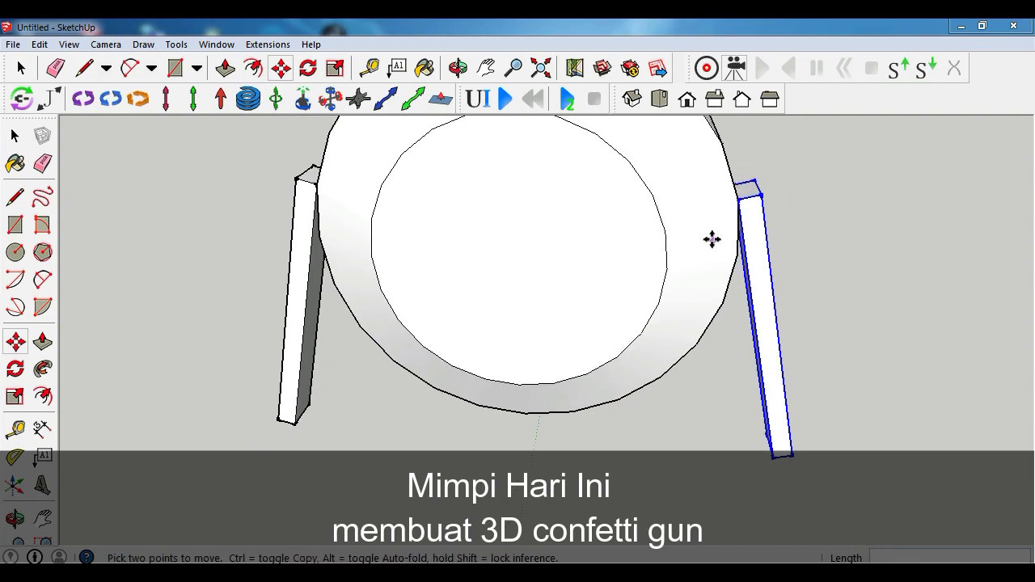
{"action": "mouse_move", "coordinate": [712, 238]}
{"action": "middle_mouse_down"}
{"action": "mouse_move", "coordinate": [780, 265]}
{"action": "mouse_move", "coordinate": [776, 283]}
{"action": "mouse_move", "coordinate": [797, 197]}
{"action": "mouse_move", "coordinate": [839, 208]}
{"action": "mouse_move", "coordinate": [734, 237]}
{"action": "middle_mouse_up"}
{"action": "scroll", "coordinate": [640, 297], "scroll_direction": "up", "scroll_amount": 2}
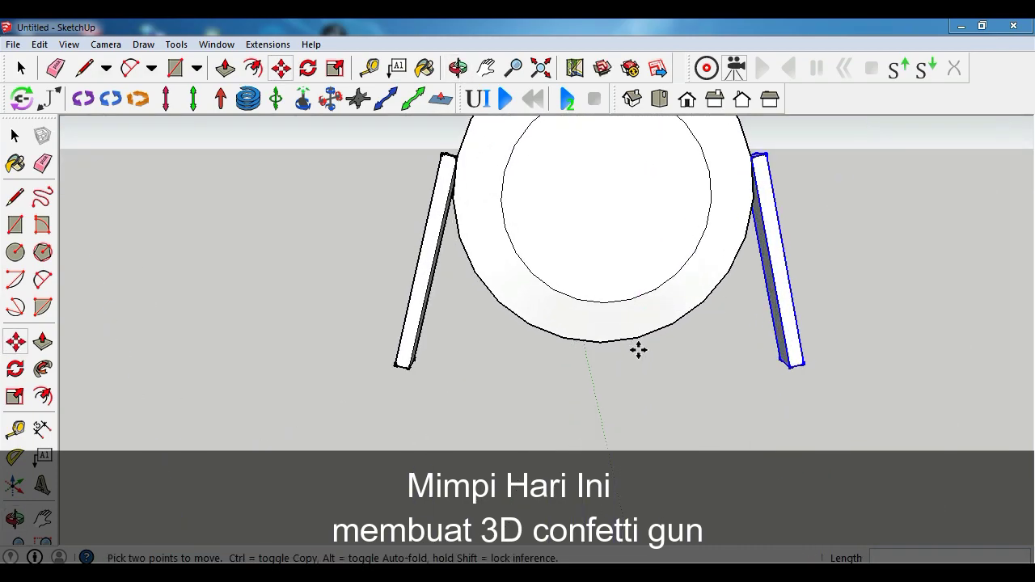
{"action": "mouse_move", "coordinate": [778, 347]}
{"action": "middle_mouse_down"}
{"action": "mouse_move", "coordinate": [693, 318]}
{"action": "mouse_move", "coordinate": [526, 312]}
{"action": "mouse_move", "coordinate": [539, 372]}
{"action": "mouse_move", "coordinate": [753, 350]}
{"action": "mouse_move", "coordinate": [1026, 355]}
{"action": "mouse_move", "coordinate": [682, 372]}
{"action": "mouse_move", "coordinate": [665, 415]}
{"action": "middle_mouse_up"}
- Move the right leg's top corner snugly against the cylinder edge
{"action": "key", "text": "m"}
{"action": "scroll", "coordinate": [670, 213], "scroll_direction": "up", "scroll_amount": 2}
{"action": "scroll", "coordinate": [743, 167], "scroll_direction": "up", "scroll_amount": 2}
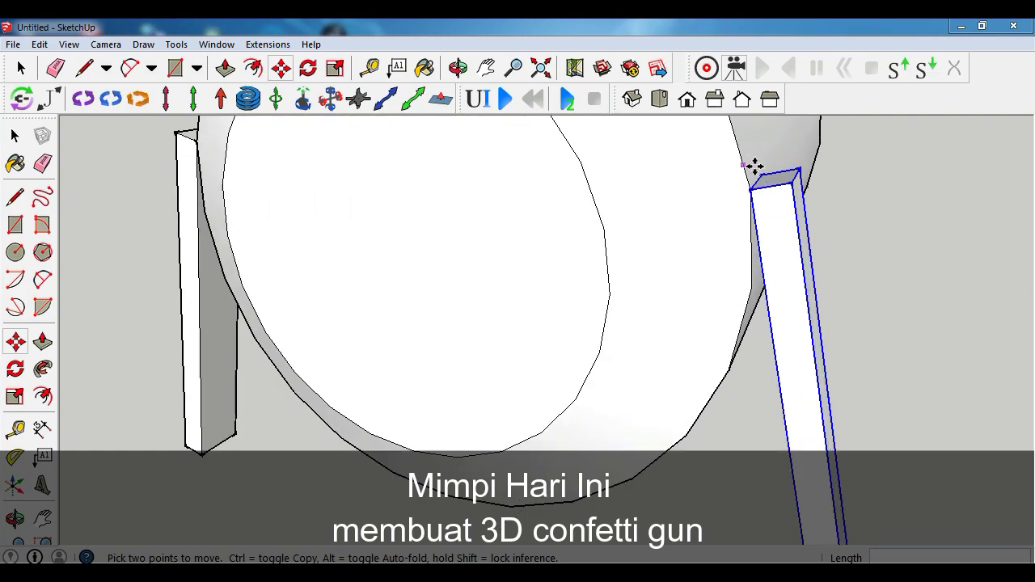
{"action": "scroll", "coordinate": [753, 168], "scroll_direction": "up", "scroll_amount": 2}
{"action": "left_click", "coordinate": [808, 191]}
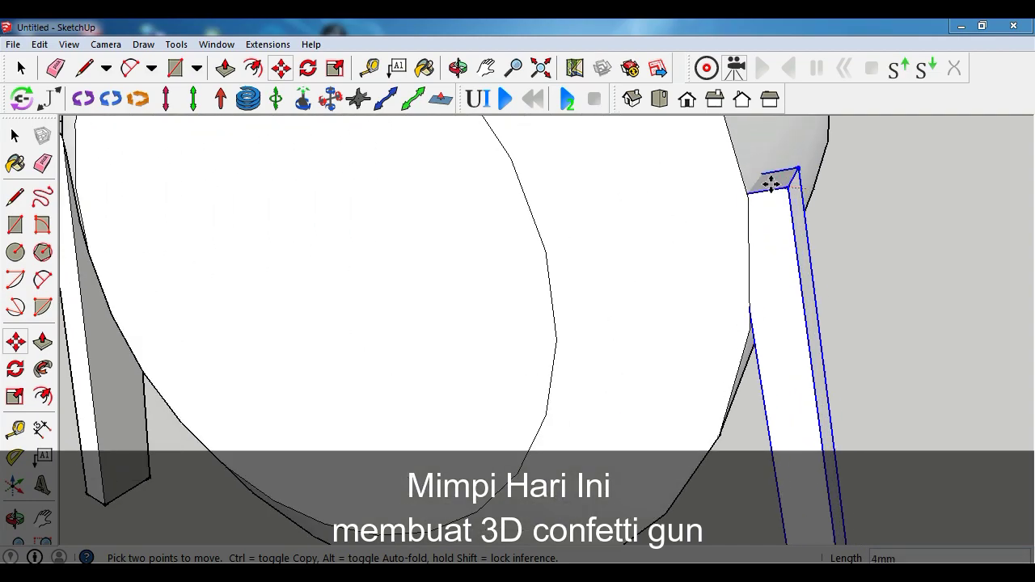
{"action": "left_click", "coordinate": [745, 200]}
{"action": "scroll", "coordinate": [776, 198], "scroll_direction": "down", "scroll_amount": 3}
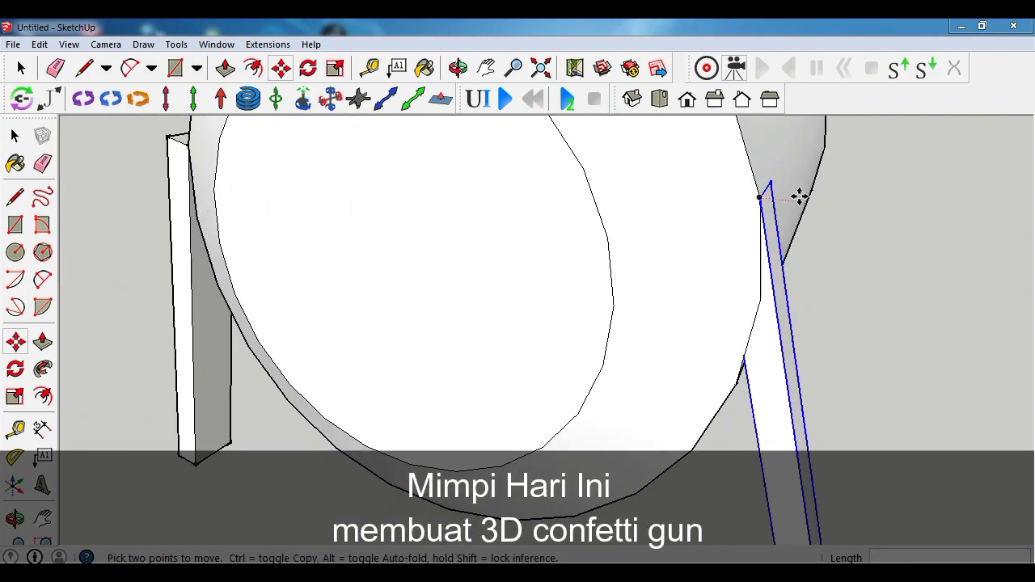
{"action": "scroll", "coordinate": [801, 199], "scroll_direction": "down", "scroll_amount": 3}
{"action": "scroll", "coordinate": [801, 199], "scroll_direction": "down", "scroll_amount": 2}
{"action": "mouse_move", "coordinate": [561, 203]}
{"action": "middle_mouse_down"}
{"action": "mouse_move", "coordinate": [811, 238]}
{"action": "mouse_move", "coordinate": [455, 161]}
{"action": "middle_mouse_up"}
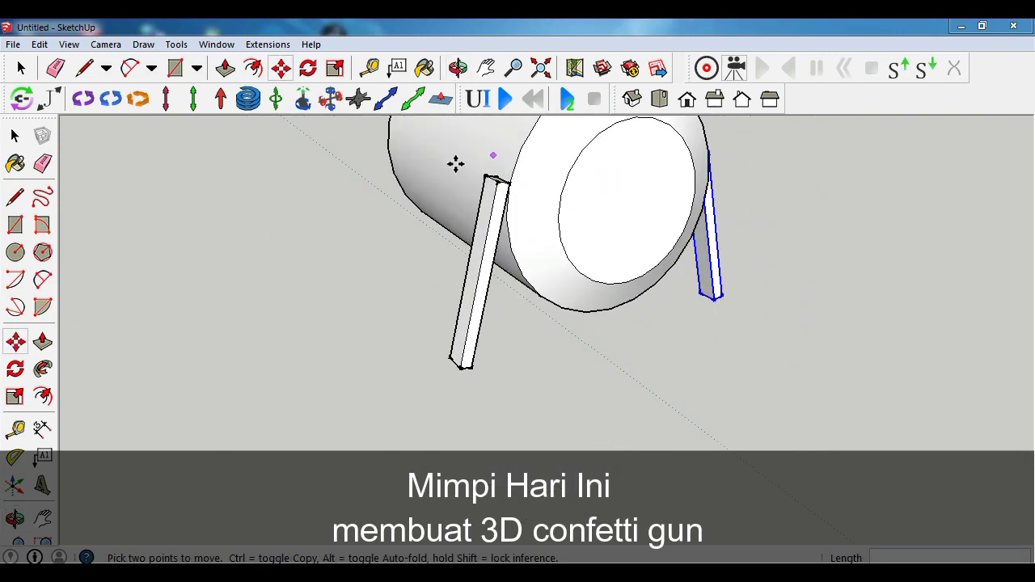
{"action": "scroll", "coordinate": [531, 190], "scroll_direction": "up", "scroll_amount": 1}
{"action": "scroll", "coordinate": [532, 189], "scroll_direction": "up", "scroll_amount": 2}
{"action": "scroll", "coordinate": [529, 189], "scroll_direction": "up", "scroll_amount": 2}
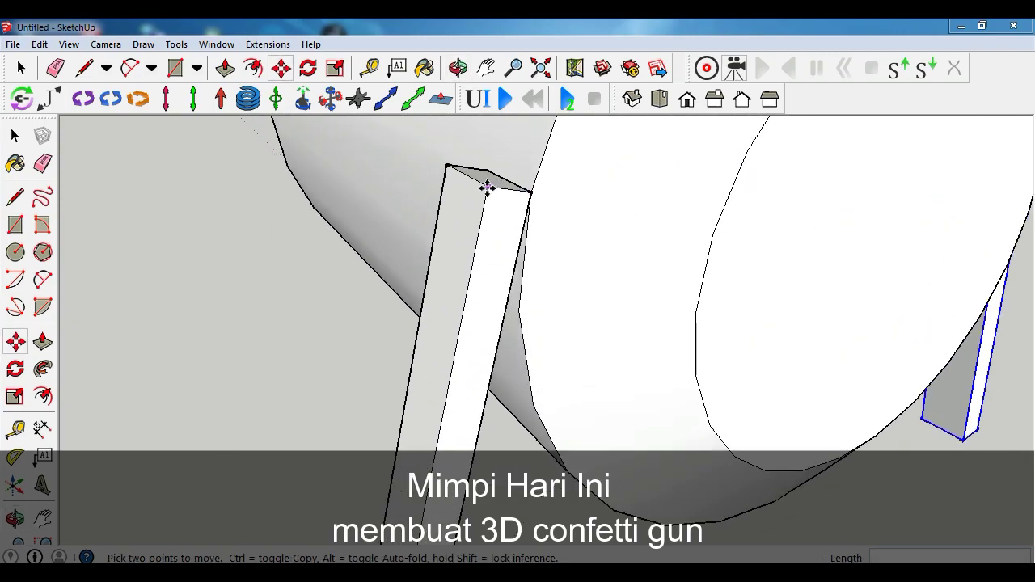
- Select the left leg and snap its top onto the cylinder edge
{"action": "left_click", "coordinate": [487, 188]}
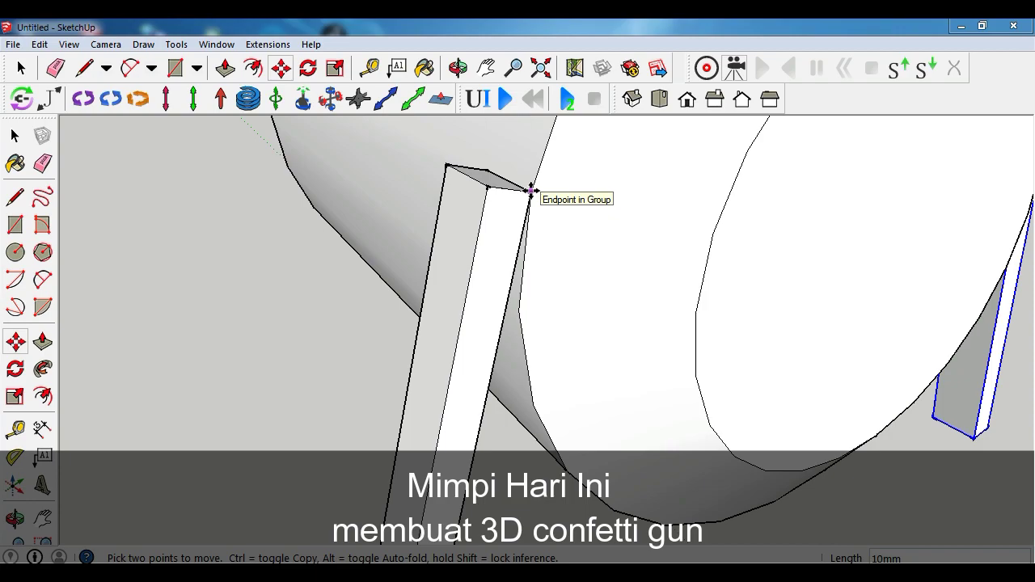
{"action": "middle_click_drag", "start_coordinate": [487, 187], "coordinate": [493, 224]}
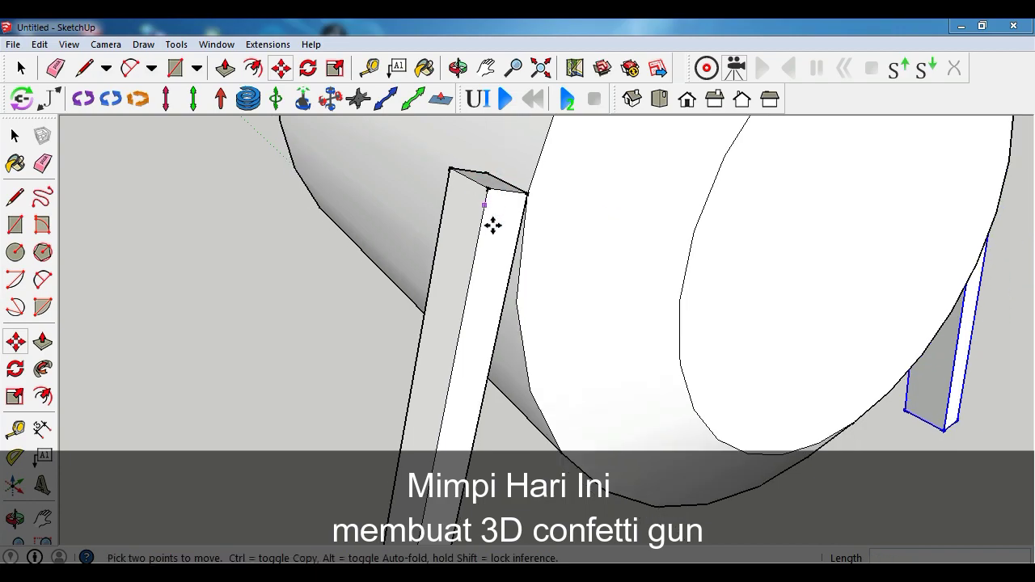
{"action": "left_click", "coordinate": [14, 136]}
{"action": "left_click", "coordinate": [212, 314]}
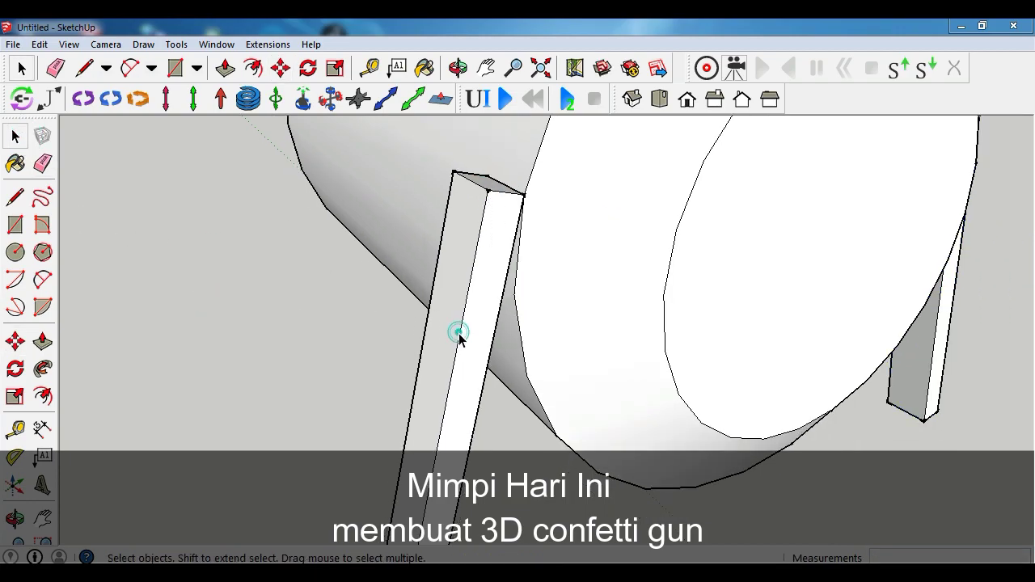
{"action": "left_click", "coordinate": [14, 343]}
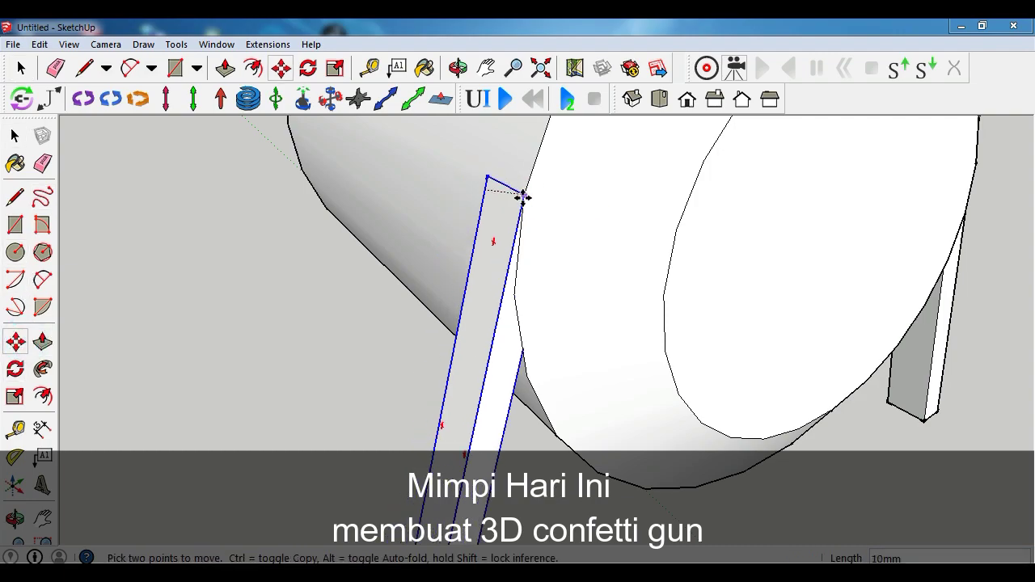
{"action": "left_click", "coordinate": [524, 198]}
{"action": "scroll", "coordinate": [522, 200], "scroll_direction": "down", "scroll_amount": 1}
{"action": "scroll", "coordinate": [522, 200], "scroll_direction": "down", "scroll_amount": 3}
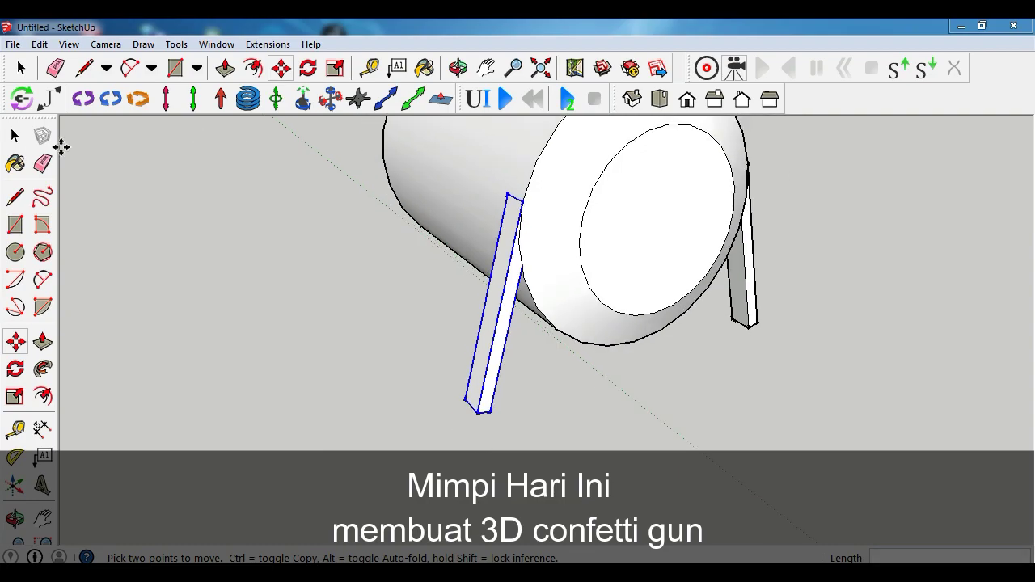
{"action": "left_click", "coordinate": [14, 136]}
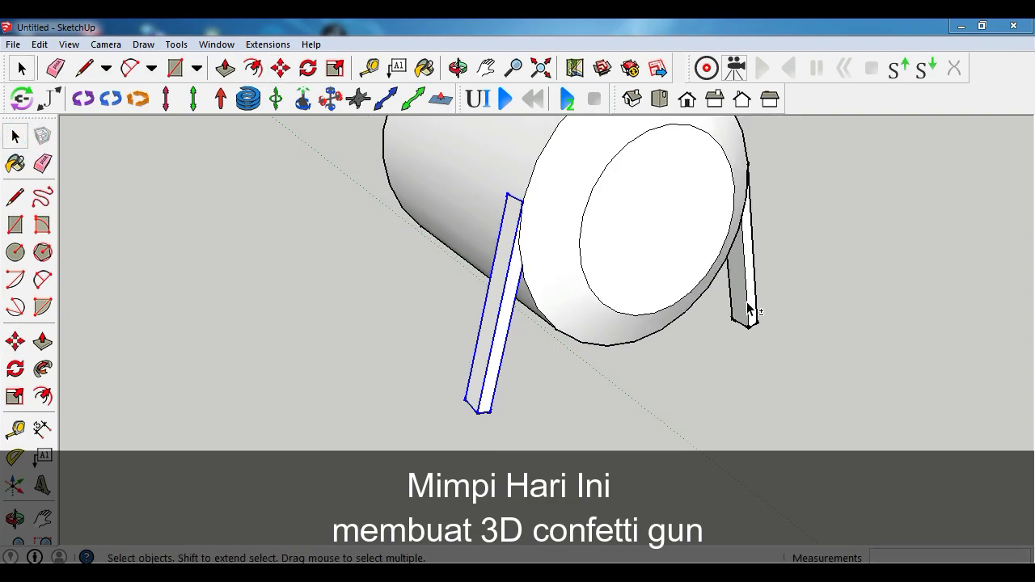
- Copy the legs onto the endpoint at the cylinder's far end, giving the body four legs
{"action": "middle_click_drag", "start_coordinate": [488, 388], "coordinate": [716, 399]}
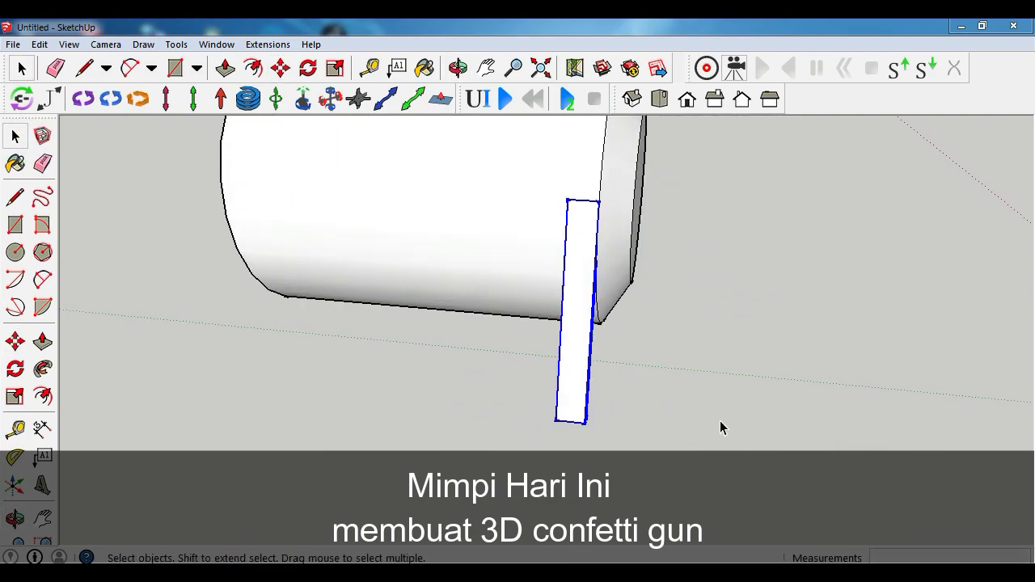
{"action": "key", "text": "m"}
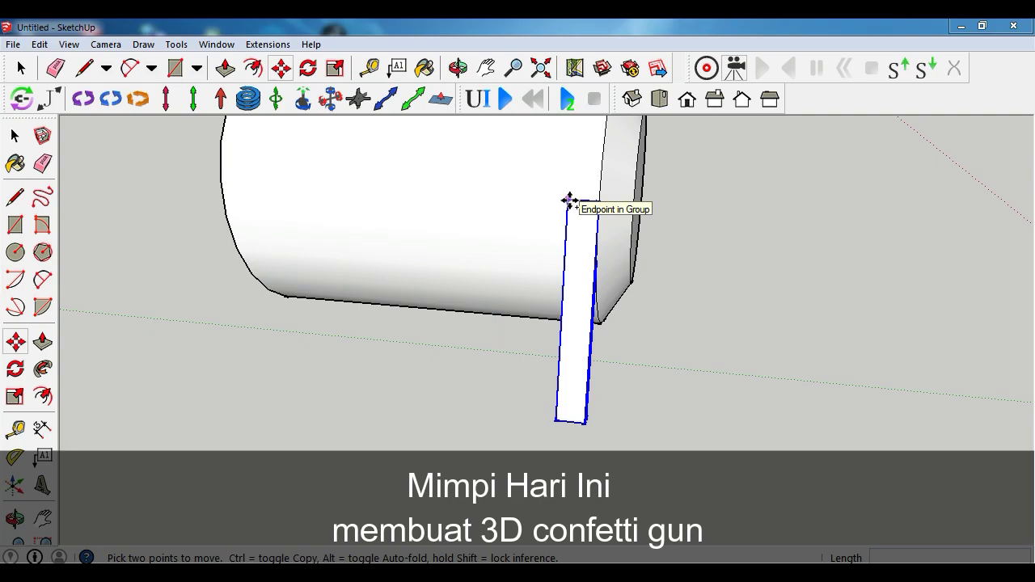
{"action": "left_click", "coordinate": [569, 200], "text": "ctrl"}
{"action": "mouse_move", "coordinate": [296, 224]}
{"action": "middle_mouse_down"}
{"action": "mouse_move", "coordinate": [550, 246]}
{"action": "mouse_move", "coordinate": [399, 282]}
{"action": "middle_mouse_up"}
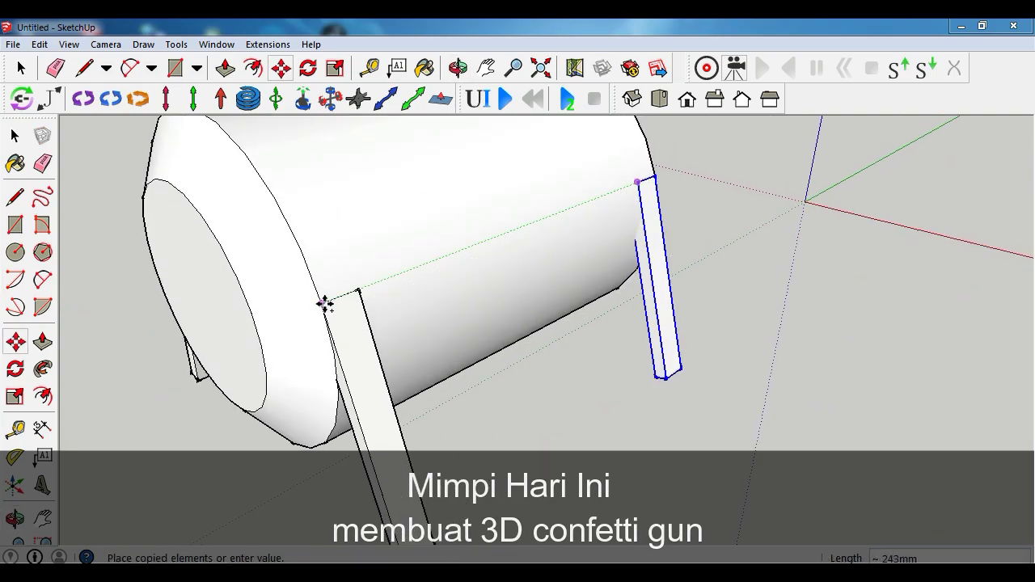
{"action": "left_click", "coordinate": [323, 303]}
{"action": "scroll", "coordinate": [485, 203], "scroll_direction": "down", "scroll_amount": 3}
{"action": "scroll", "coordinate": [490, 203], "scroll_direction": "down", "scroll_amount": 3}
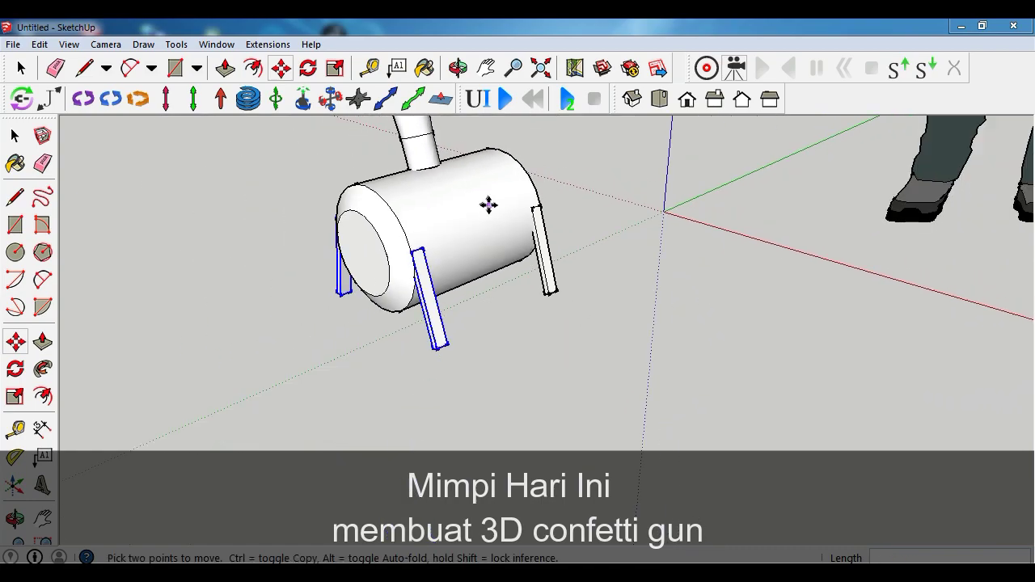
{"action": "mouse_move", "coordinate": [490, 203]}
{"action": "middle_mouse_down"}
{"action": "mouse_move", "coordinate": [556, 236]}
{"action": "mouse_move", "coordinate": [809, 194]}
{"action": "mouse_move", "coordinate": [762, 182]}
{"action": "mouse_move", "coordinate": [438, 194]}
{"action": "mouse_move", "coordinate": [298, 220]}
{"action": "mouse_move", "coordinate": [578, 180]}
{"action": "mouse_move", "coordinate": [693, 215]}
{"action": "mouse_move", "coordinate": [422, 219]}
{"action": "mouse_move", "coordinate": [408, 271]}
{"action": "middle_mouse_up"}
- Box-select the body, barrel and four legs and make them a single group
{"action": "scroll", "coordinate": [409, 271], "scroll_direction": "down", "scroll_amount": 3}
{"action": "scroll", "coordinate": [437, 283], "scroll_direction": "down", "scroll_amount": 2}
{"action": "scroll", "coordinate": [523, 314], "scroll_direction": "down", "scroll_amount": 2}
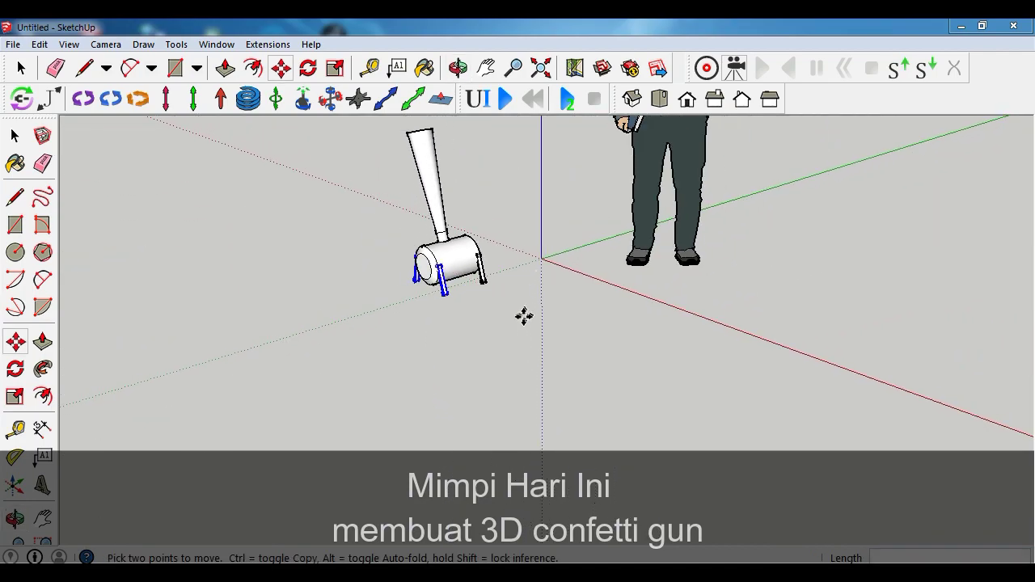
{"action": "middle_click_drag", "start_coordinate": [523, 315], "coordinate": [618, 327]}
{"action": "scroll", "coordinate": [687, 384], "scroll_direction": "up", "scroll_amount": 2}
{"action": "scroll", "coordinate": [465, 242], "scroll_direction": "down", "scroll_amount": 2}
{"action": "scroll", "coordinate": [469, 211], "scroll_direction": "up", "scroll_amount": 2}
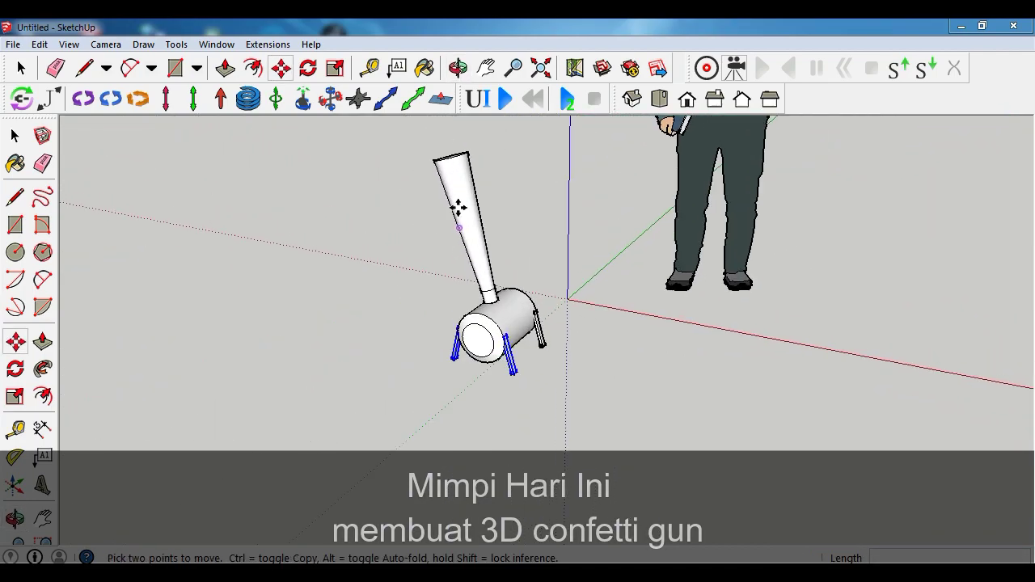
{"action": "scroll", "coordinate": [469, 208], "scroll_direction": "up", "scroll_amount": 1}
{"action": "left_click", "coordinate": [15, 135]}
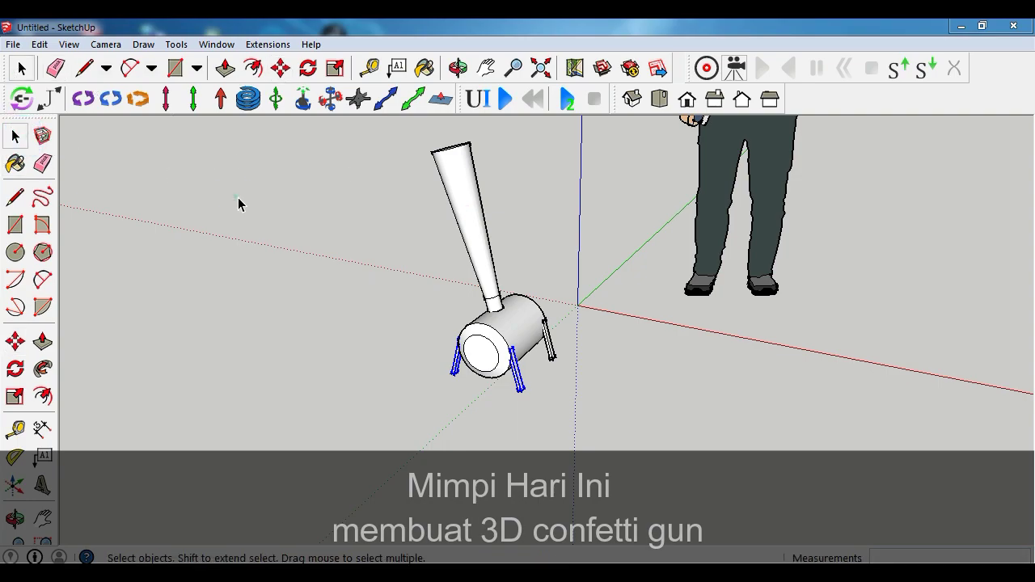
{"action": "left_click_drag", "start_coordinate": [572, 400], "coordinate": [585, 417]}
{"action": "mouse_move", "coordinate": [585, 417]}
{"action": "middle_mouse_down"}
{"action": "mouse_move", "coordinate": [541, 409]}
{"action": "mouse_move", "coordinate": [508, 306]}
{"action": "middle_mouse_up"}
{"action": "right_click", "coordinate": [506, 301]}
{"action": "left_click", "coordinate": [556, 182]}
{"action": "scroll", "coordinate": [639, 349], "scroll_direction": "up", "scroll_amount": 2}
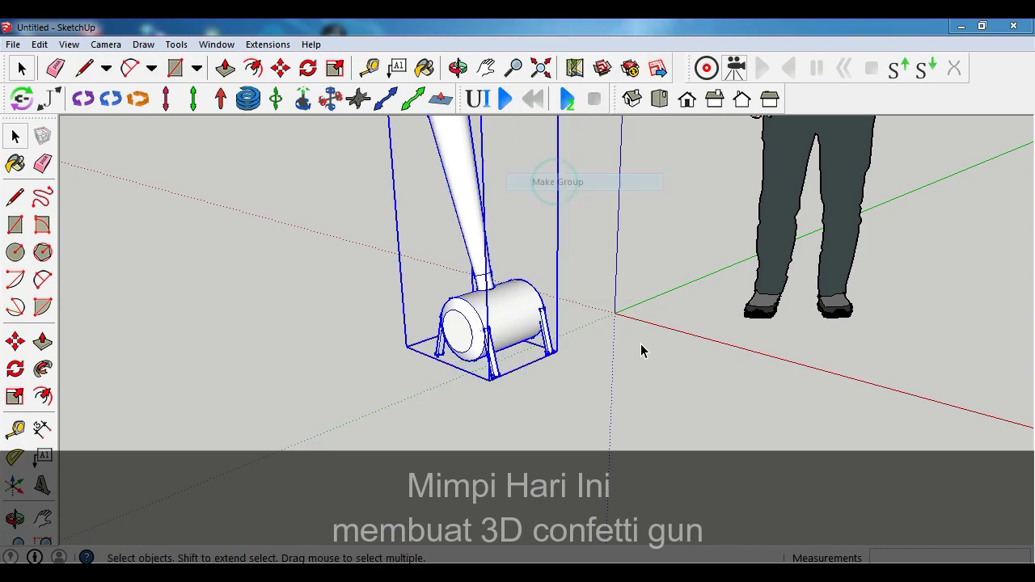
{"action": "scroll", "coordinate": [666, 388], "scroll_direction": "down", "scroll_amount": 3}
{"action": "mouse_move", "coordinate": [666, 388]}
{"action": "middle_mouse_down"}
{"action": "mouse_move", "coordinate": [529, 255]}
{"action": "mouse_move", "coordinate": [545, 212]}
{"action": "mouse_move", "coordinate": [554, 215]}
{"action": "mouse_move", "coordinate": [341, 342]}
{"action": "mouse_move", "coordinate": [197, 344]}
{"action": "mouse_move", "coordinate": [494, 365]}
{"action": "mouse_move", "coordinate": [988, 358]}
{"action": "mouse_move", "coordinate": [358, 284]}
{"action": "mouse_move", "coordinate": [647, 330]}
{"action": "mouse_move", "coordinate": [166, 338]}
{"action": "mouse_move", "coordinate": [432, 351]}
{"action": "mouse_move", "coordinate": [229, 363]}
{"action": "mouse_move", "coordinate": [121, 340]}
{"action": "middle_mouse_up"}
- Save the model with Save As under the file name 'gun'
{"action": "left_click", "coordinate": [13, 44]}
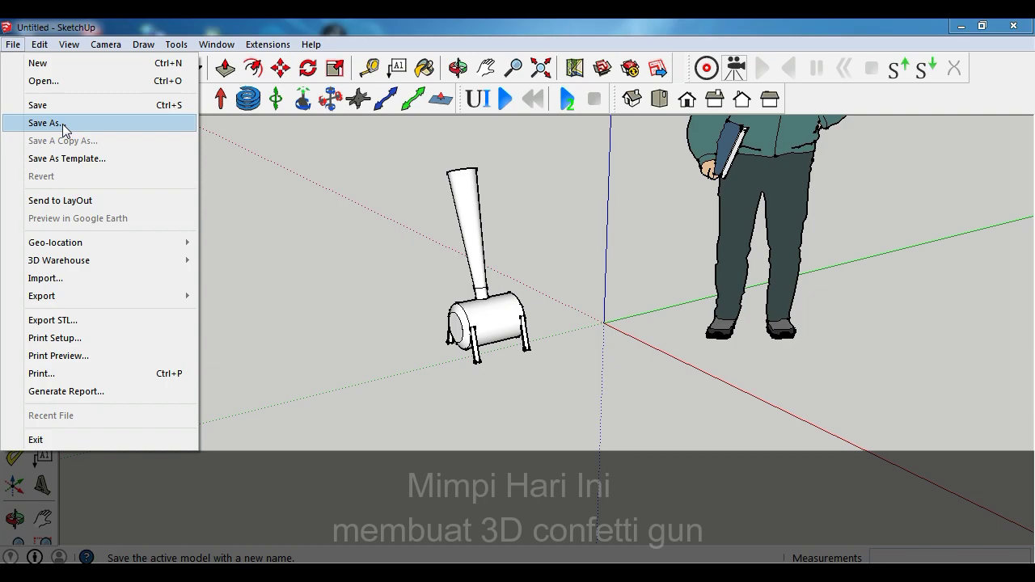
{"action": "left_click", "coordinate": [65, 127]}
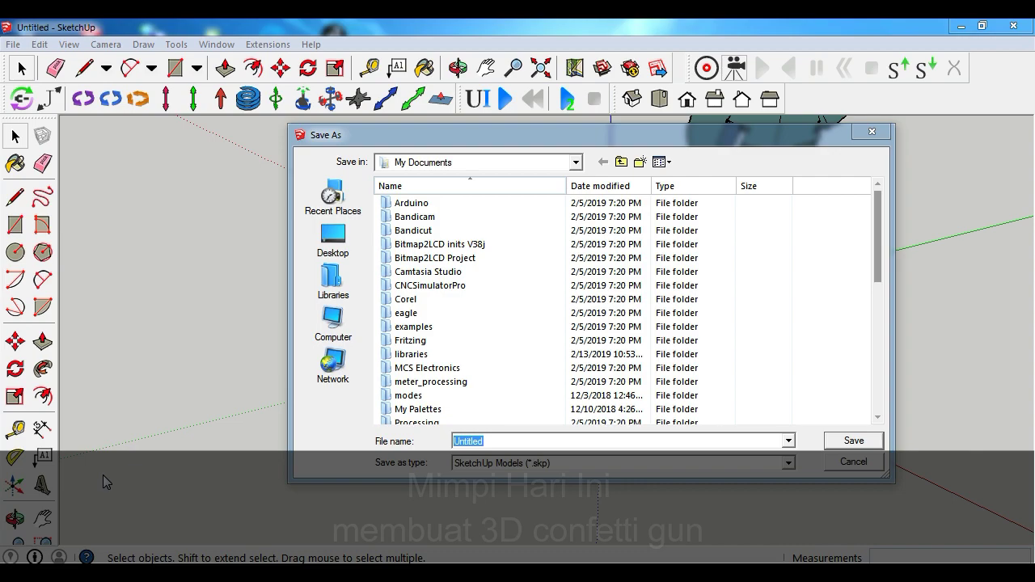
{"action": "type", "text": "gu"}
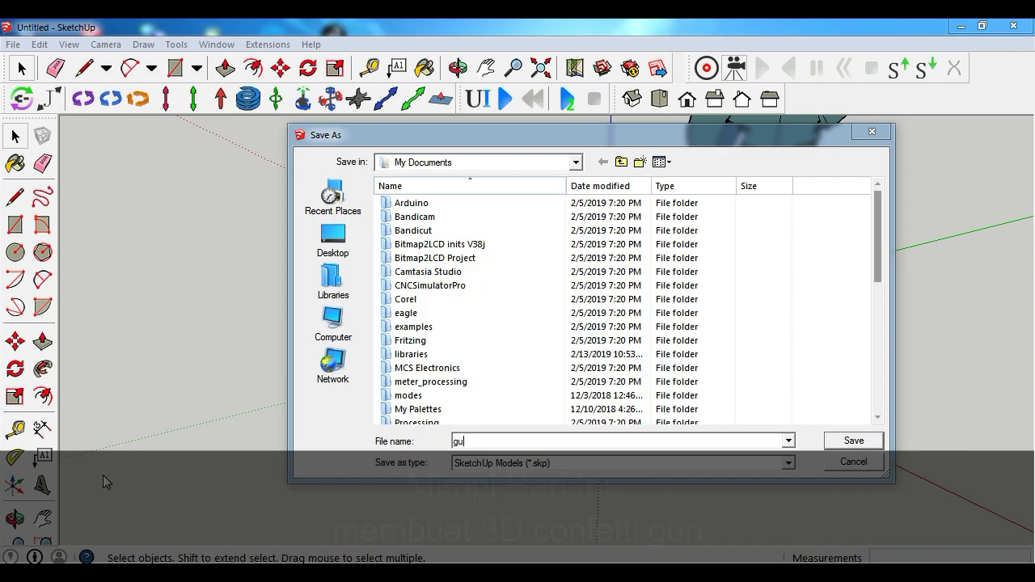
{"action": "type", "text": "n"}
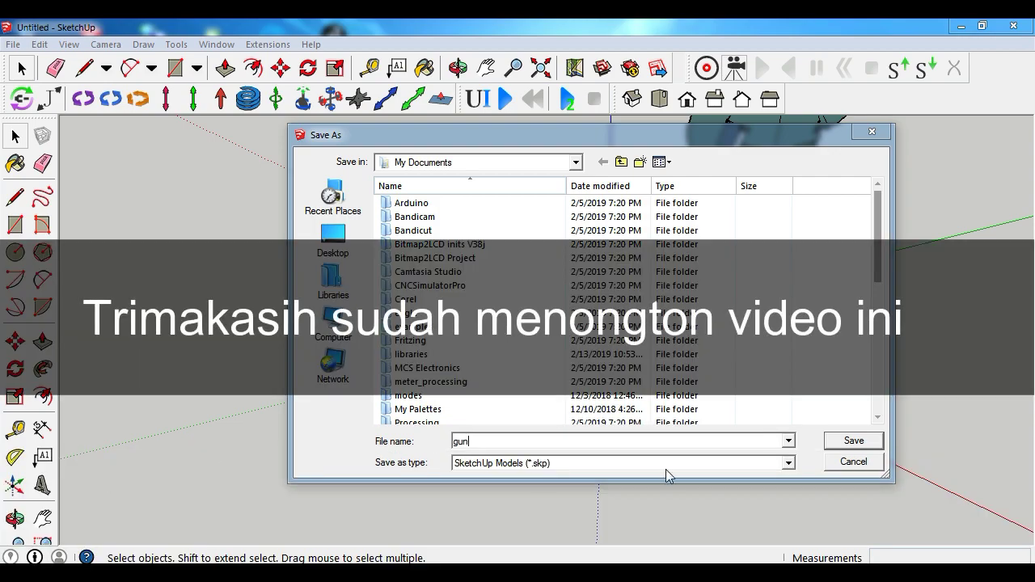
{"action": "left_click", "coordinate": [857, 441]}
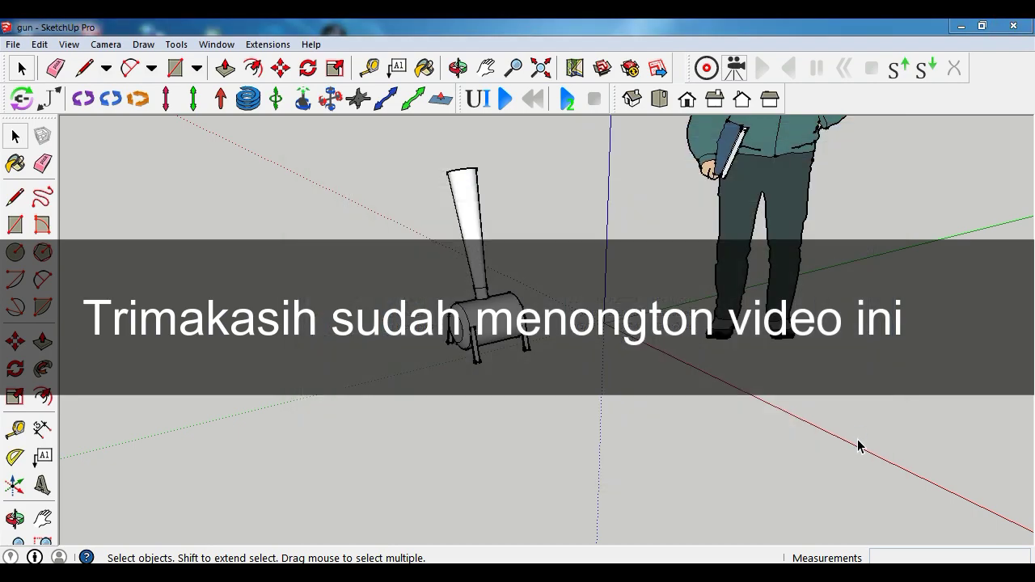